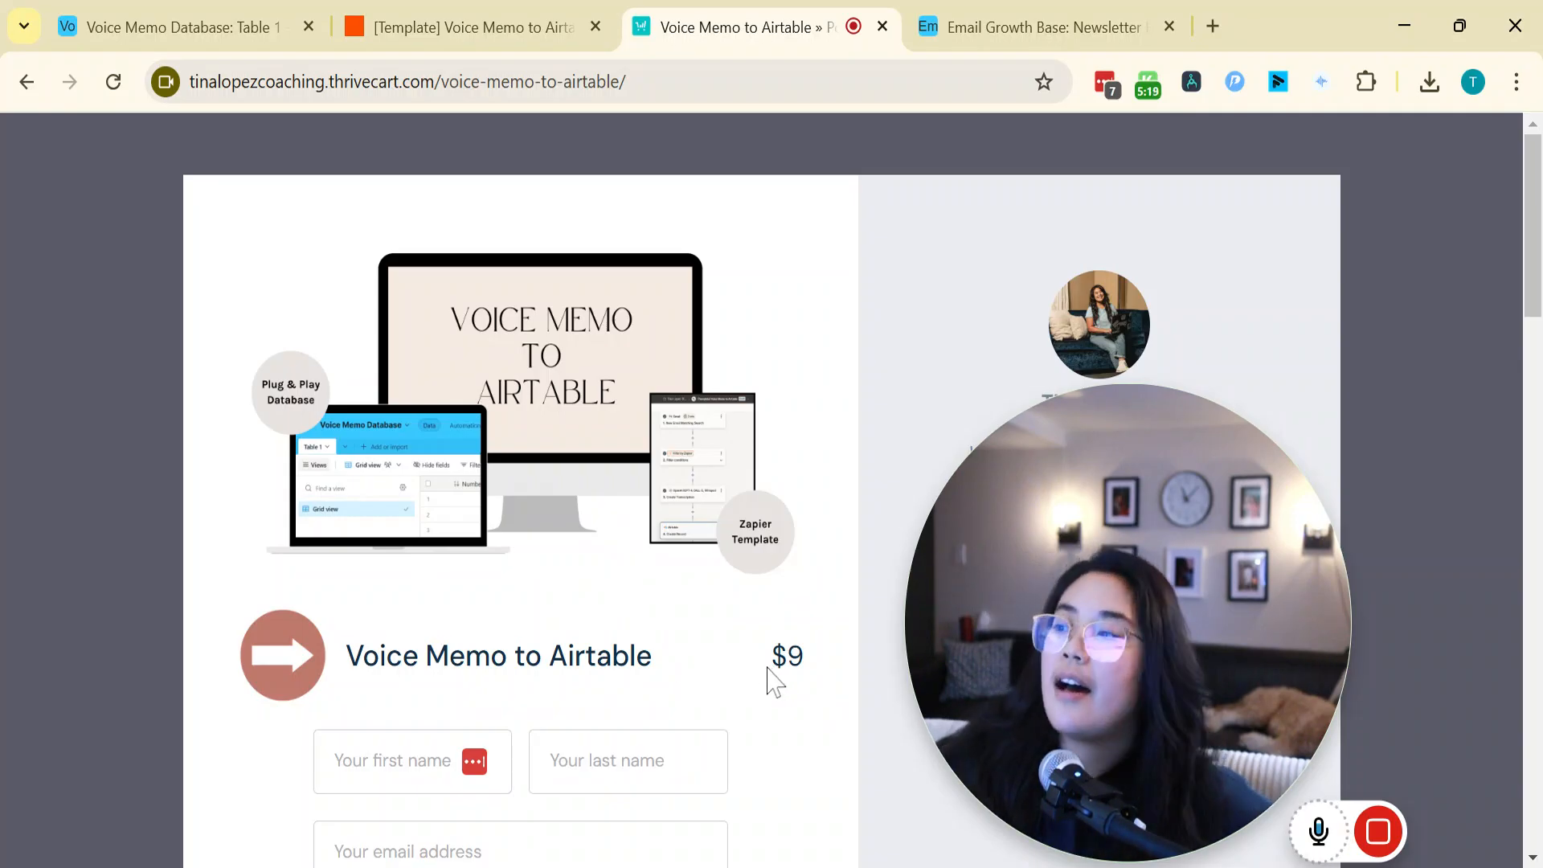
# View the Voice Memo Database table in Airtable and switch to the Voice Memo to Airtable template in Zapier
pyautogui.moveTo(1261, 624); pyautogui.dragTo(537, 625)
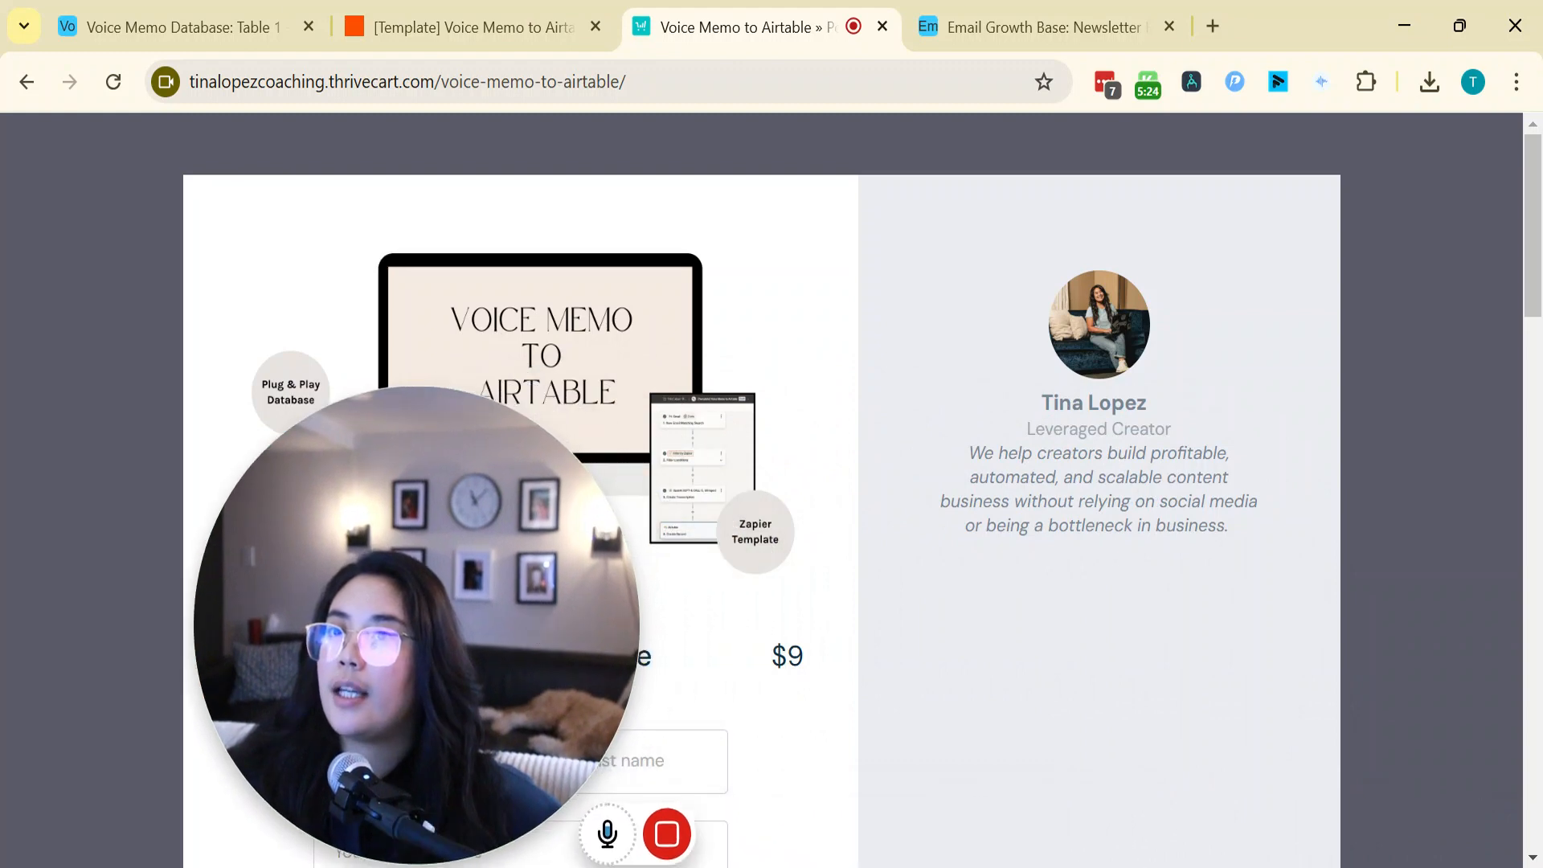
pyautogui.click(242, 27)
pyautogui.moveTo(351, 592); pyautogui.dragTo(172, 568)
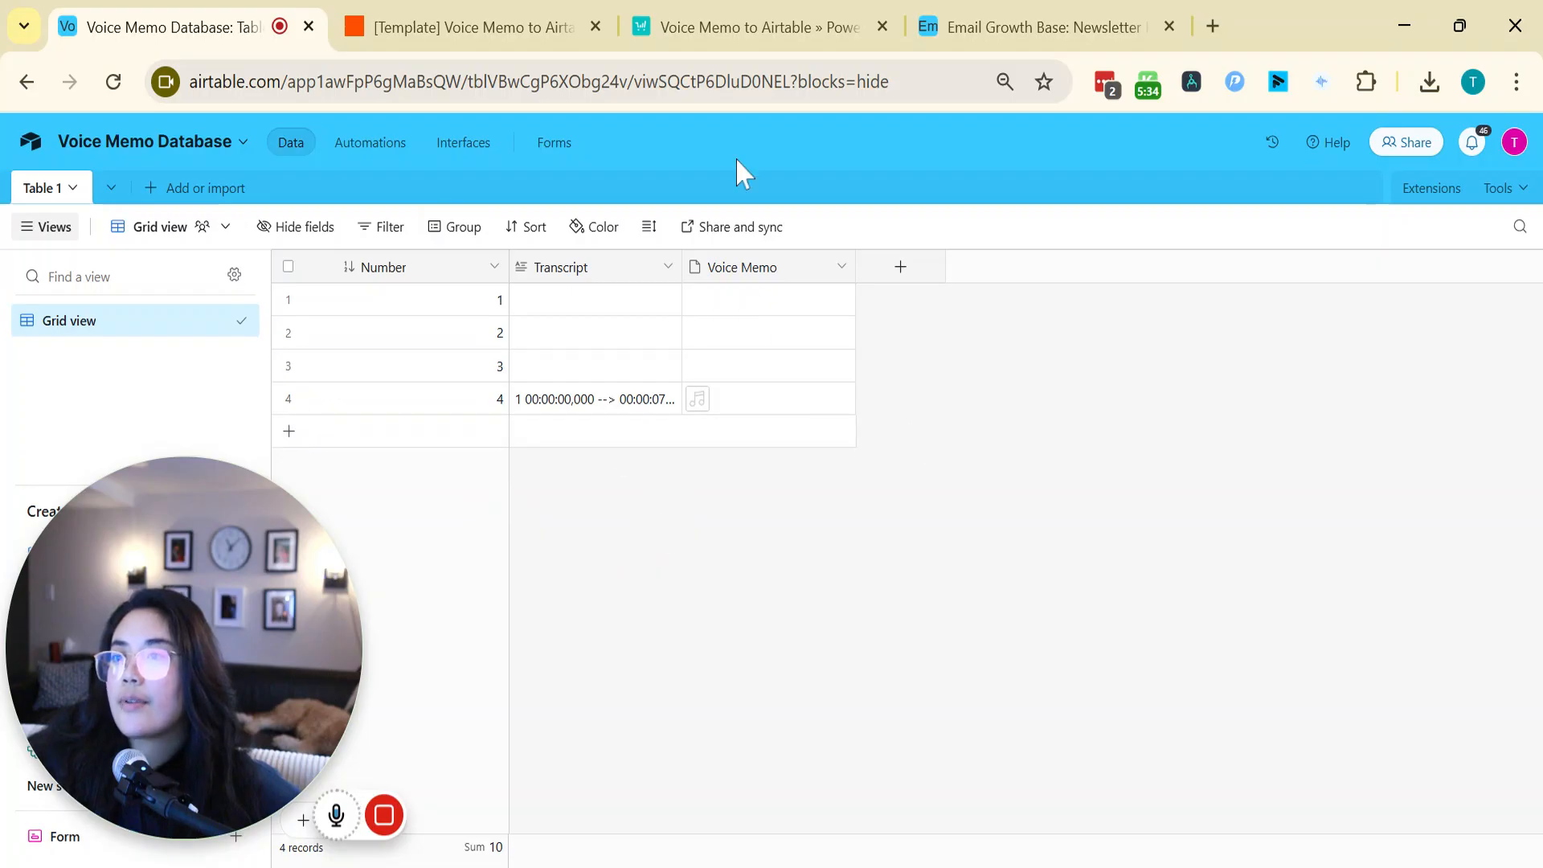
pyautogui.click(511, 29)
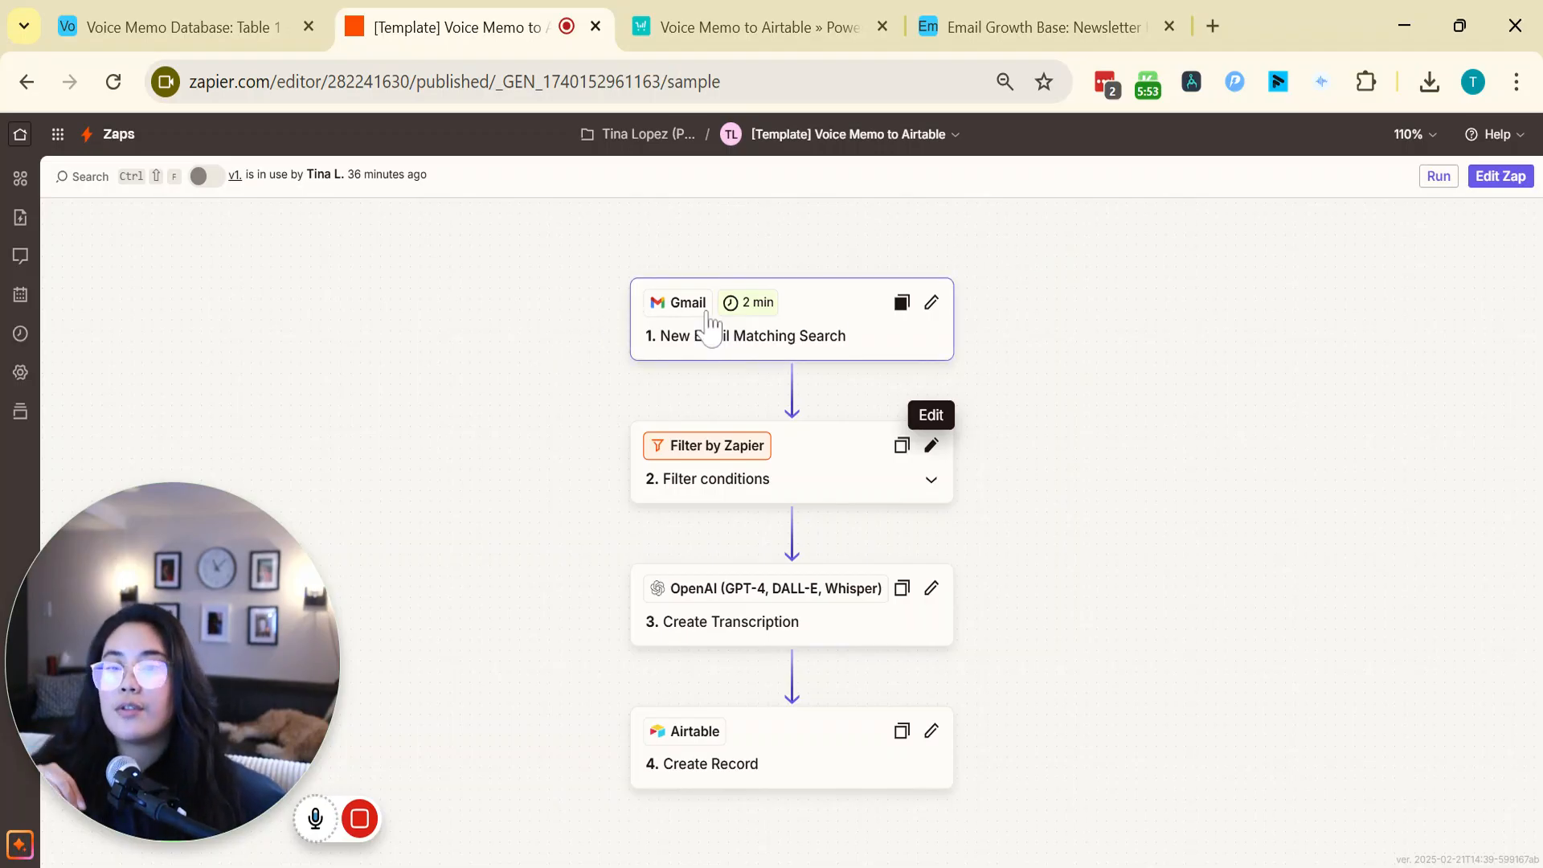
# Open the Gmail trigger step's details and put the Voice Memo to Airtable Zap into edit mode
pyautogui.click(822, 354)
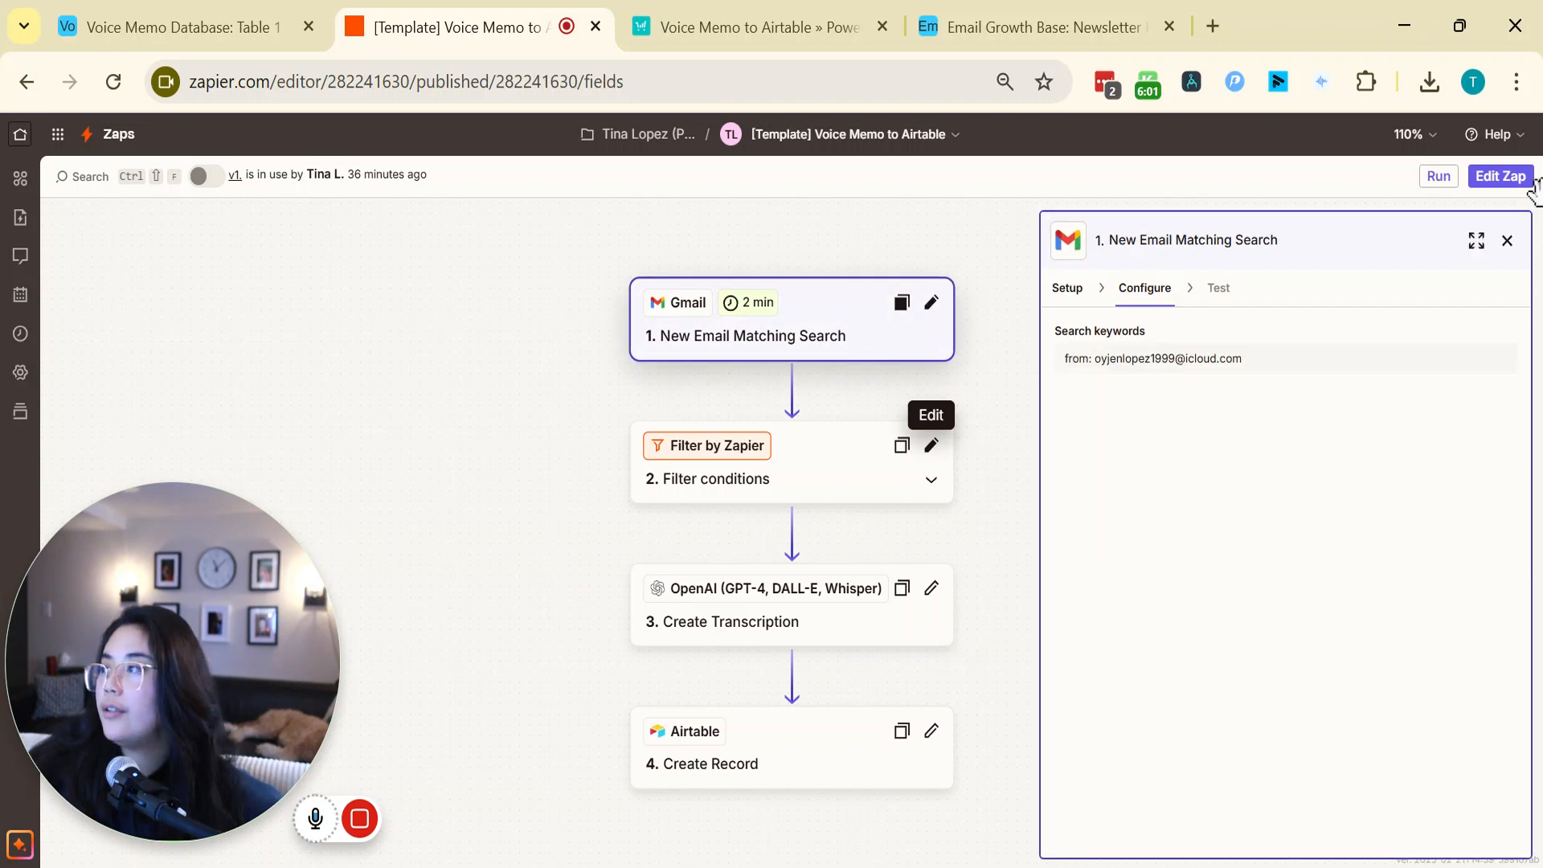
pyautogui.click(1487, 178)
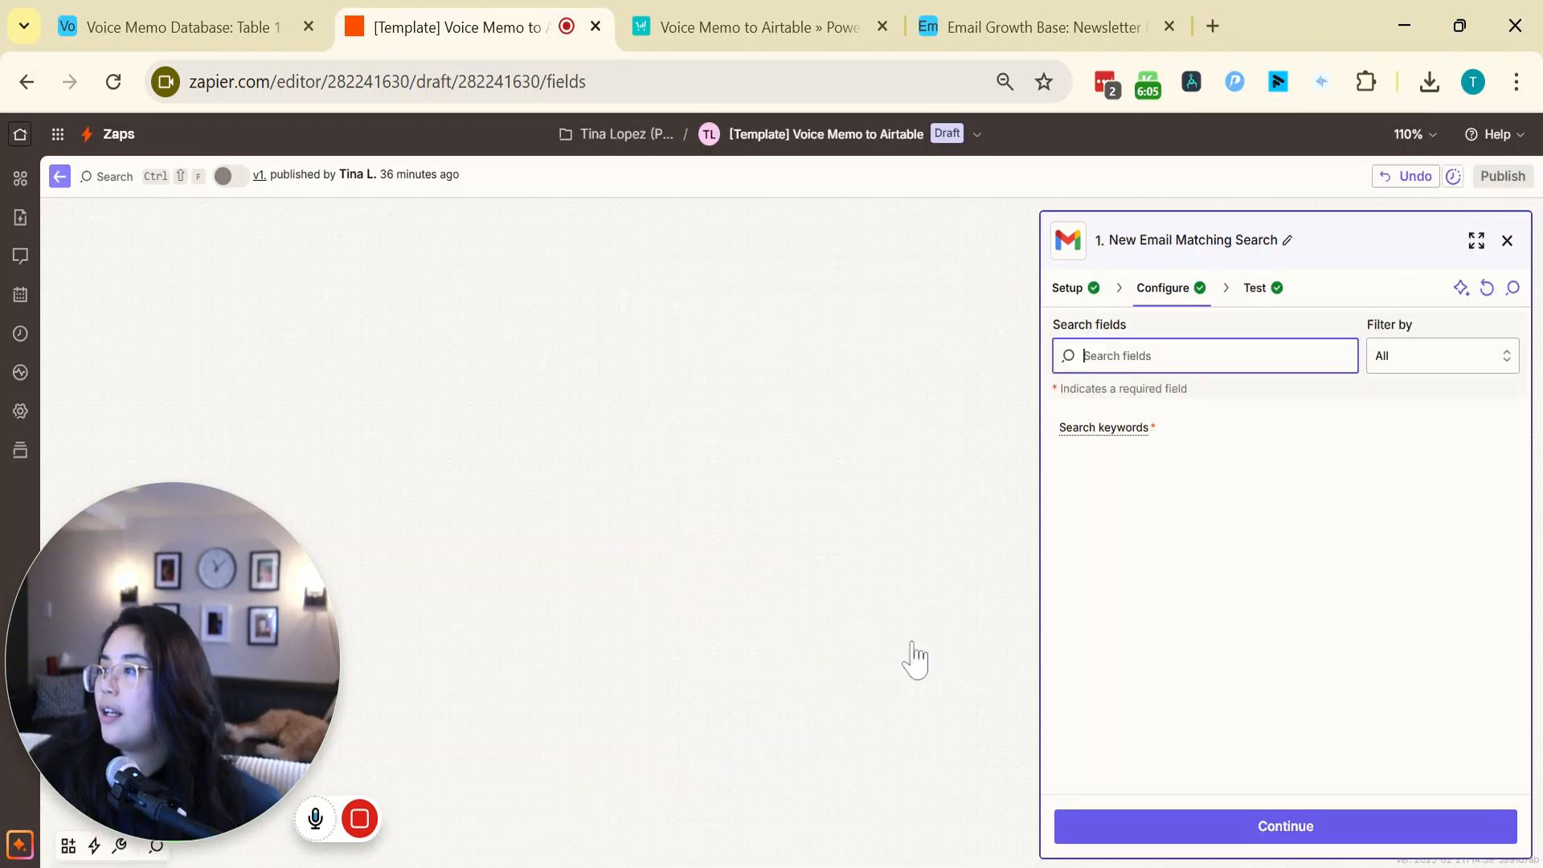
pyautogui.moveTo(628, 401); pyautogui.dragTo(487, 502)
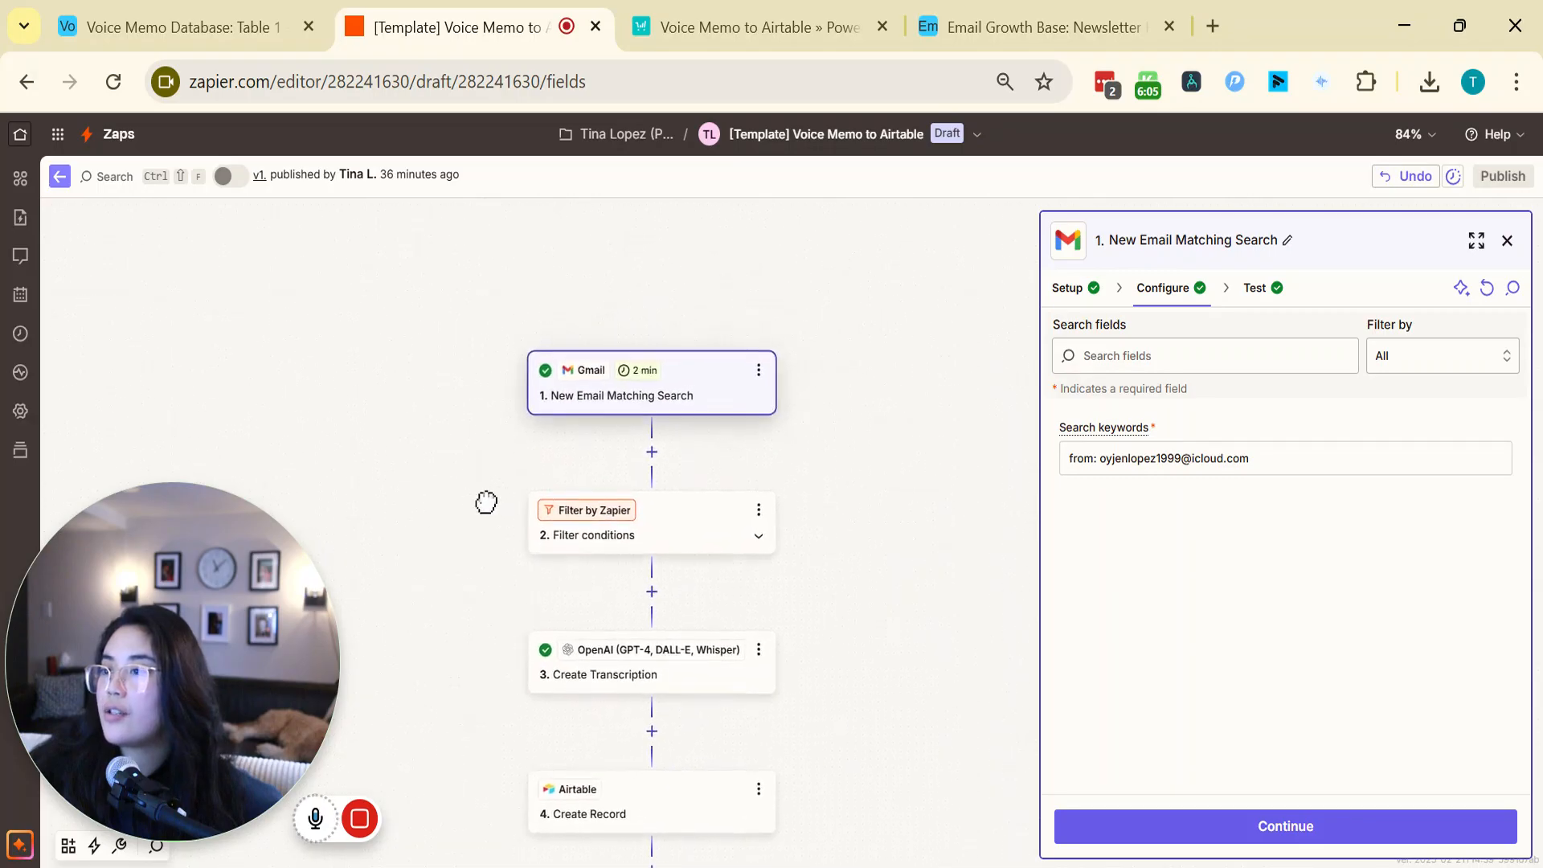
pyautogui.moveTo(920, 634); pyautogui.dragTo(899, 538)
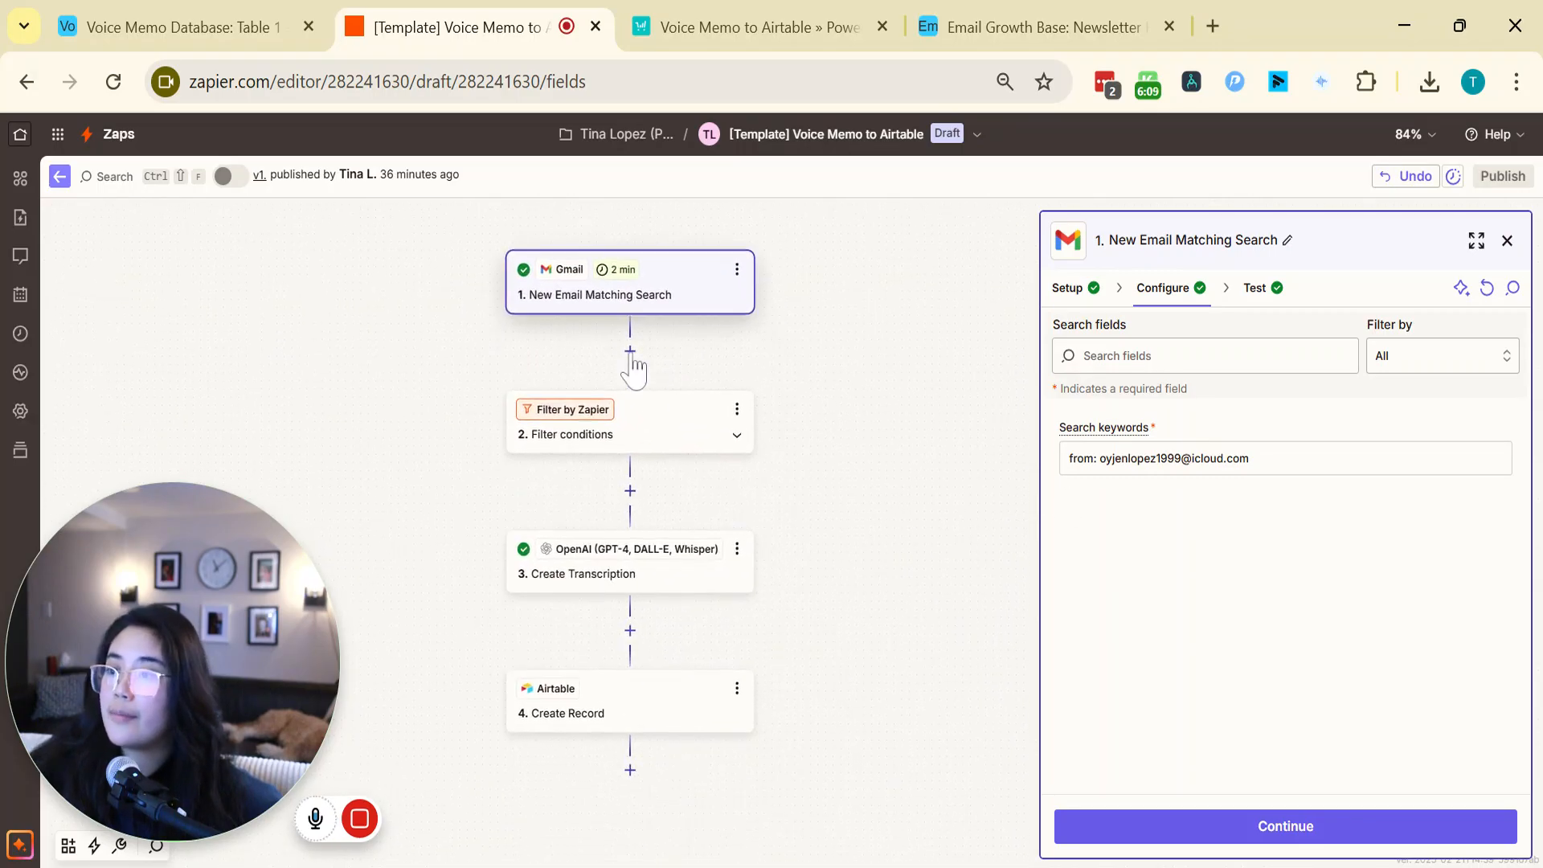
# Review the Gmail trigger's setup and search keywords, and continue with Email C as the test record
pyautogui.click(603, 282)
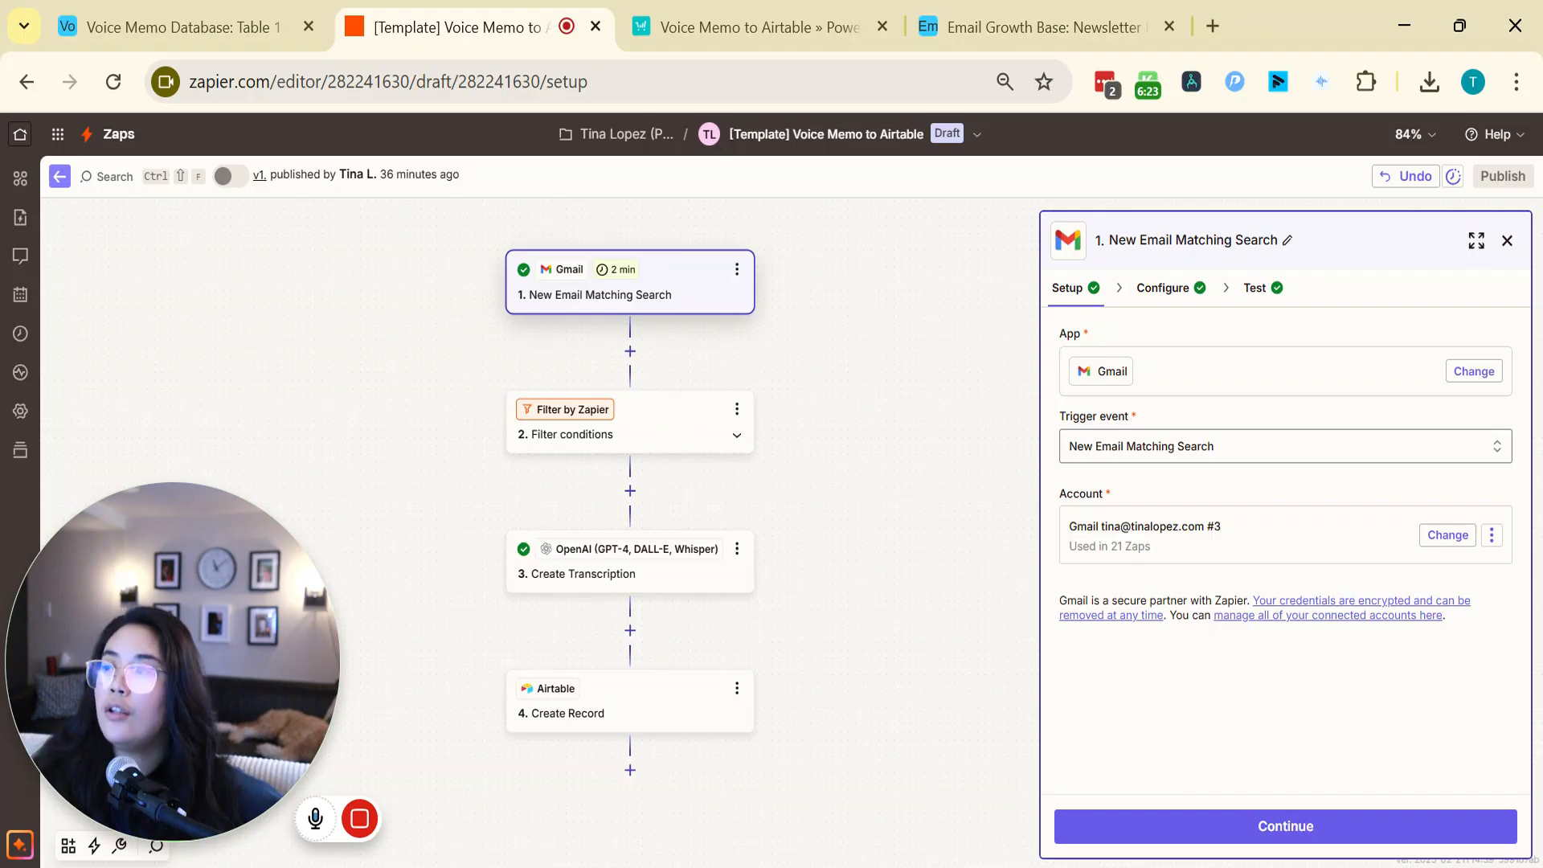
pyautogui.click(1169, 296)
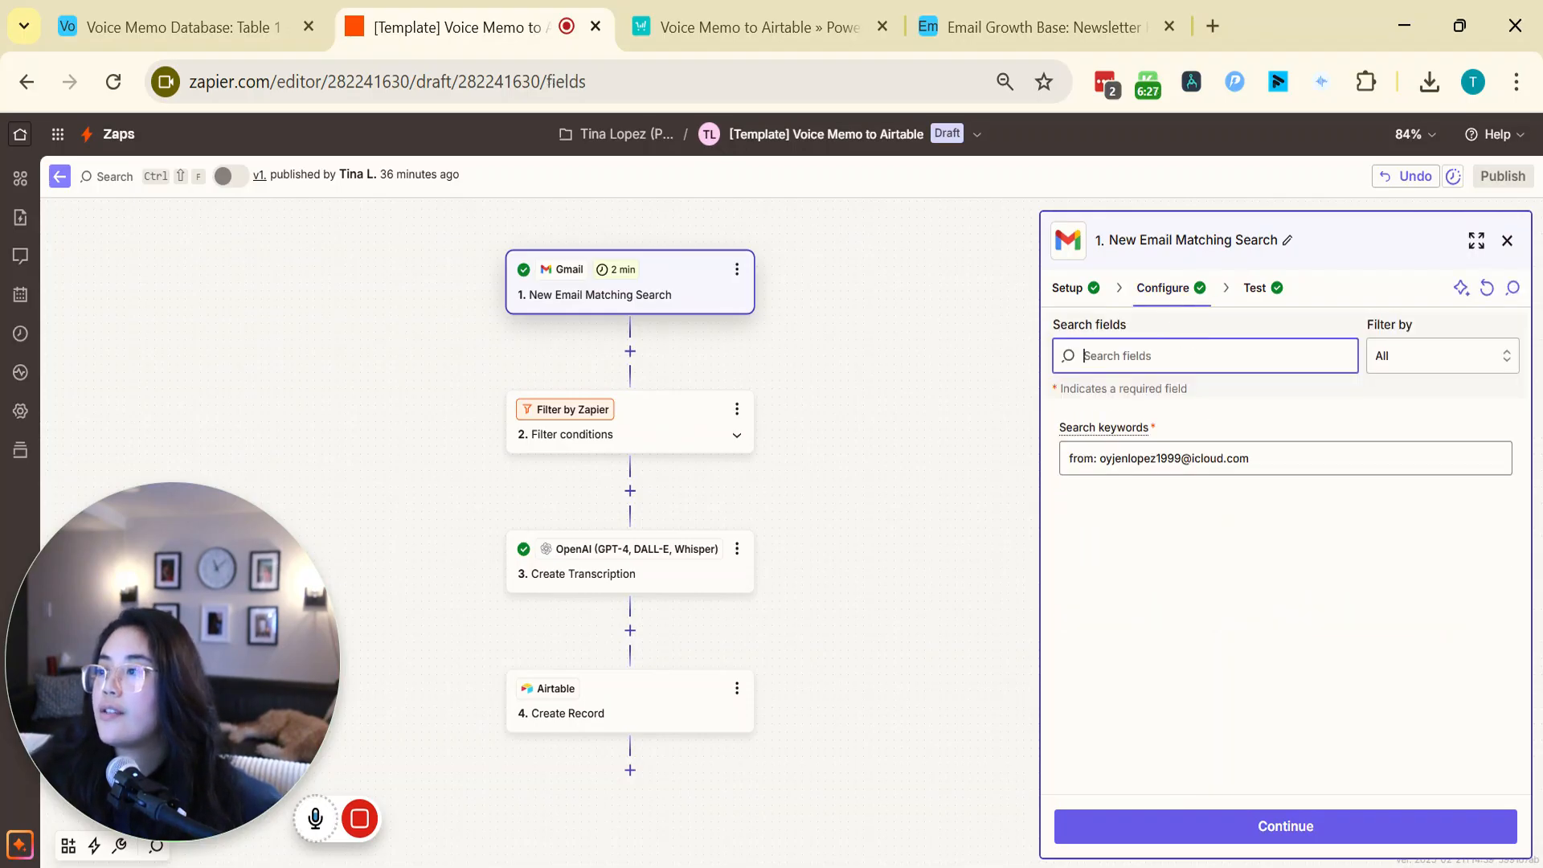
pyautogui.moveTo(1067, 459); pyautogui.dragTo(1249, 458)
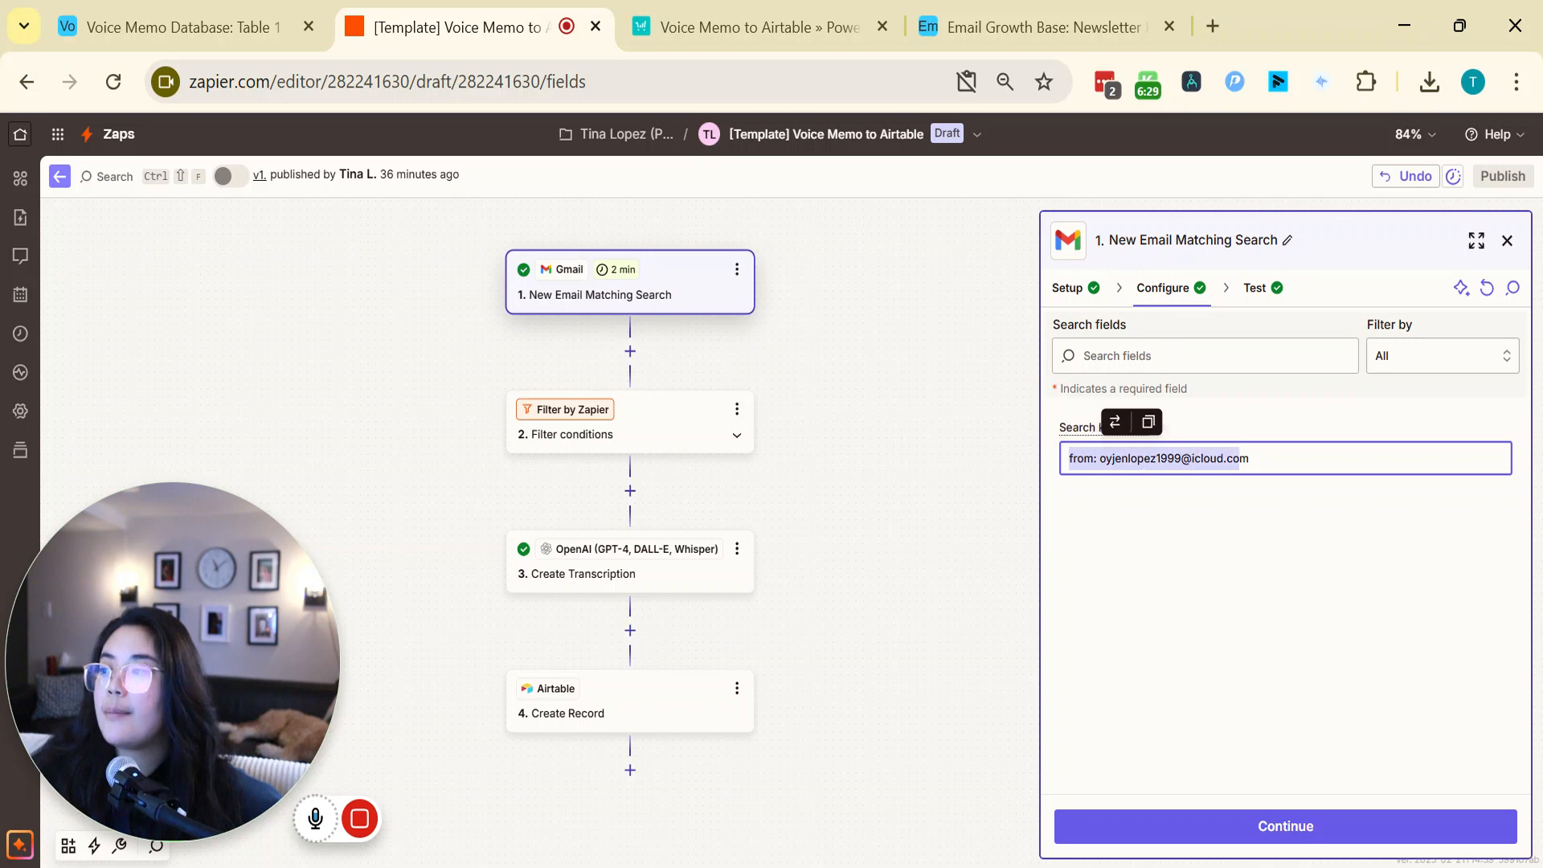
pyautogui.click(1231, 567)
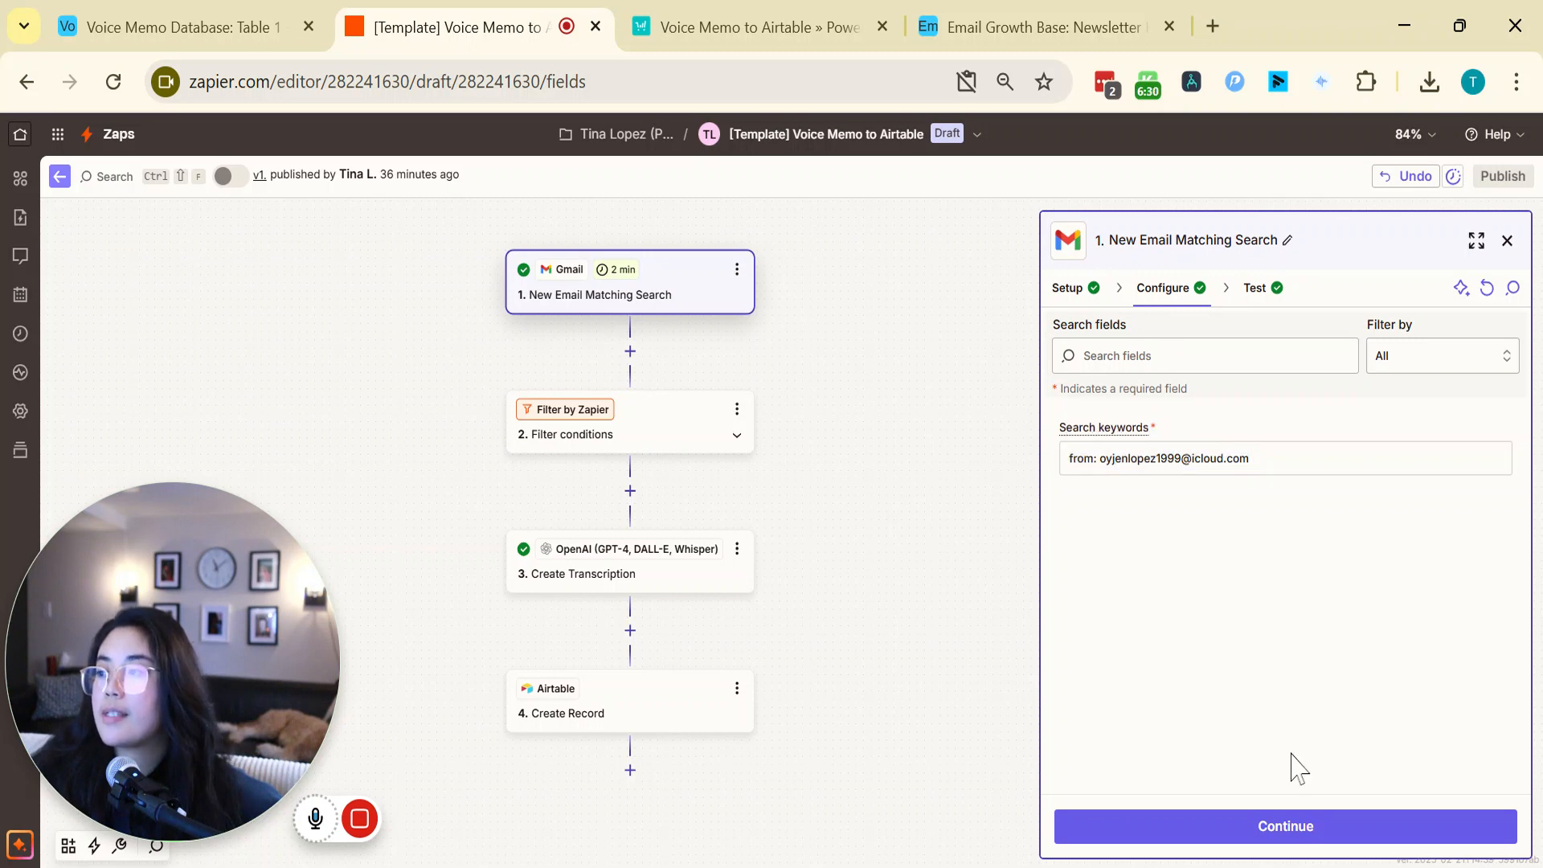
pyautogui.click(1337, 827)
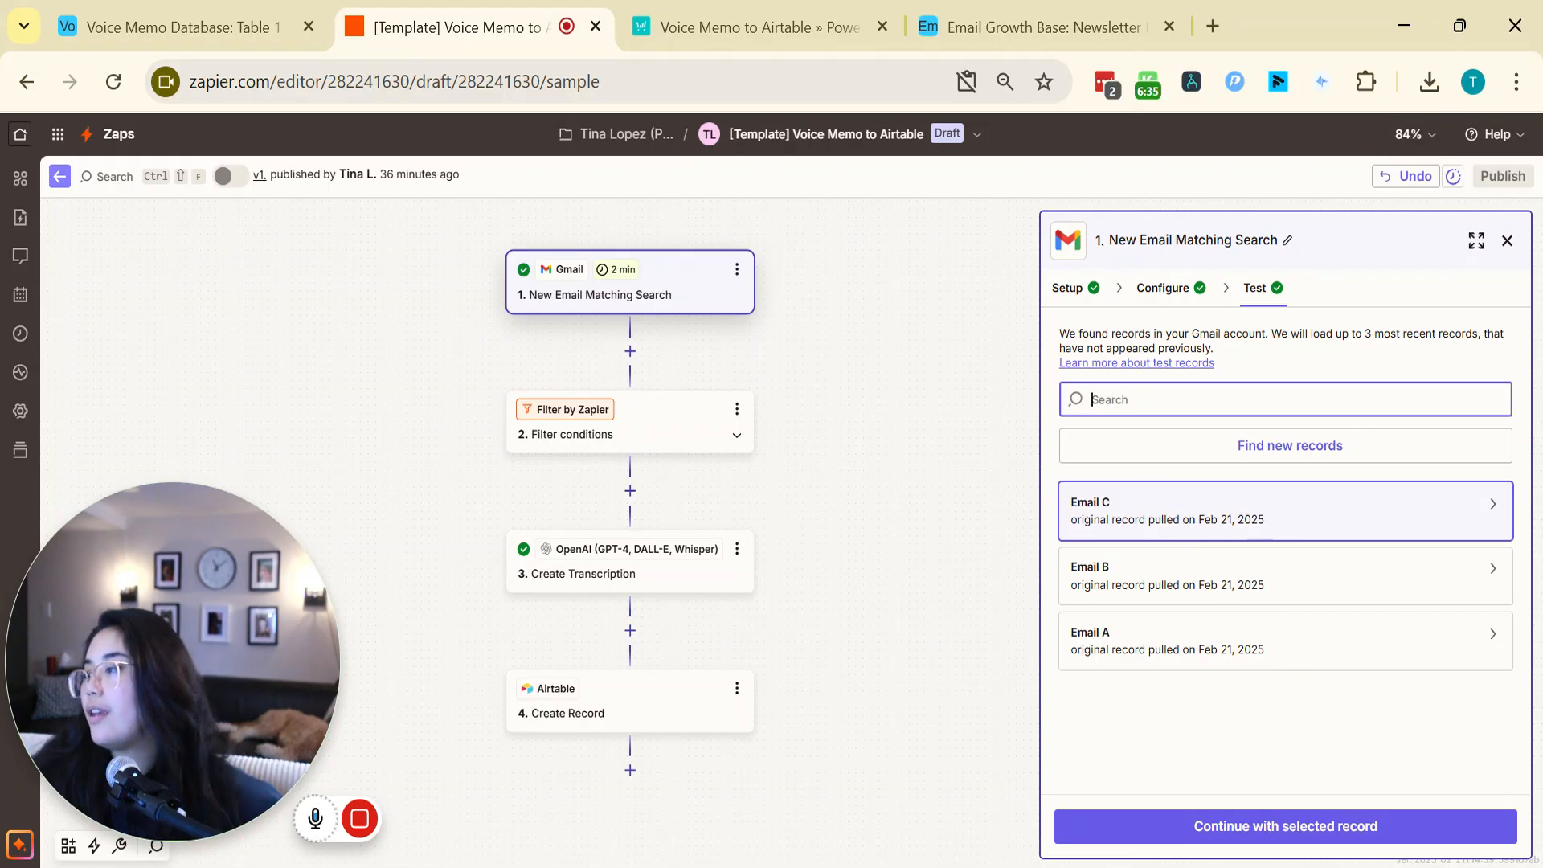
pyautogui.click(1270, 832)
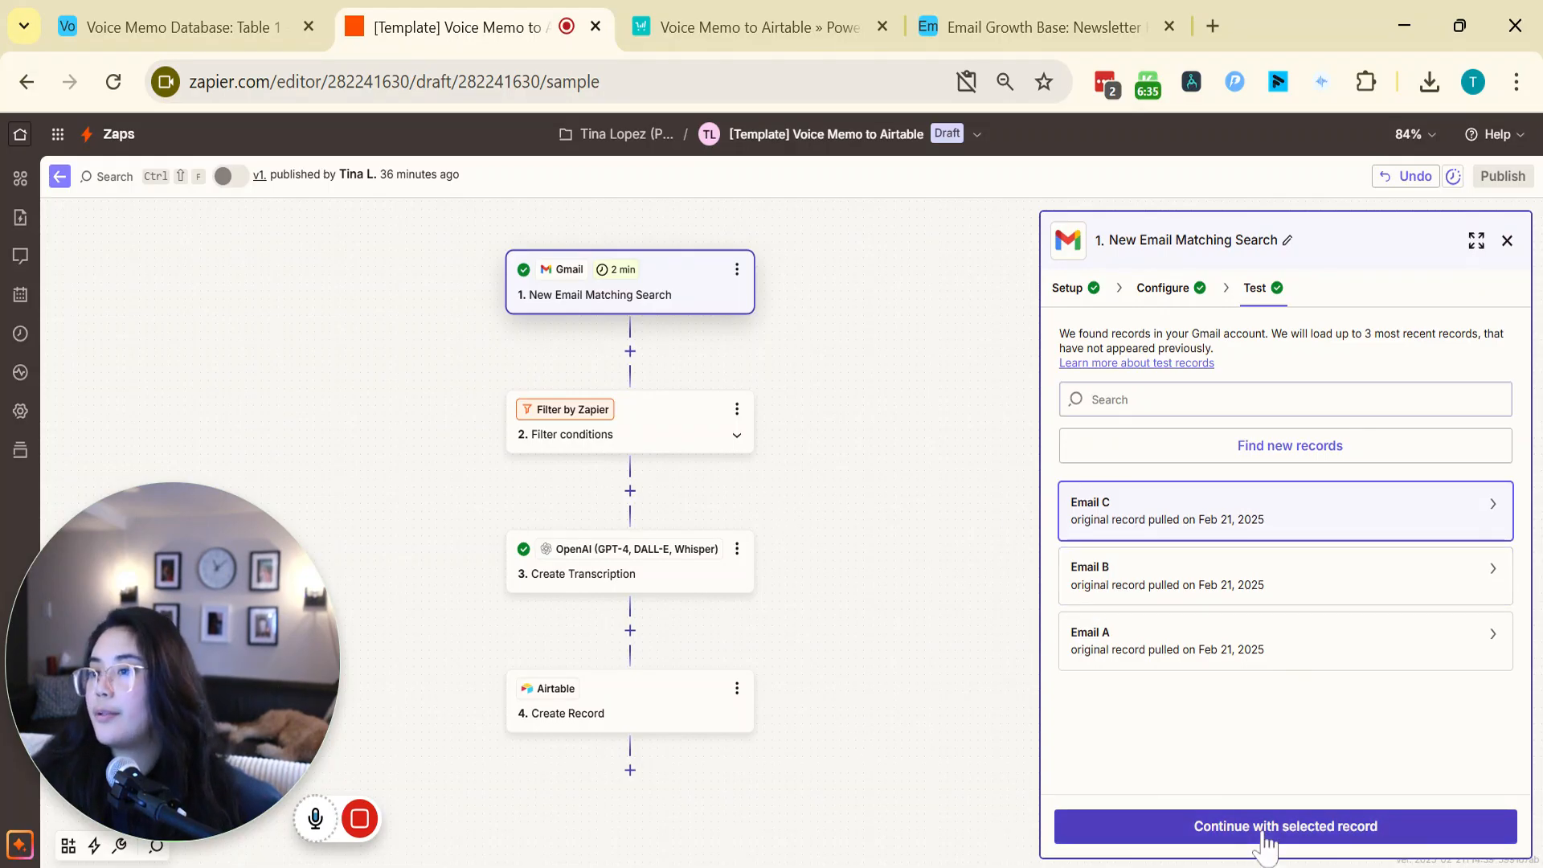
# Open the Filter conditions step and examine its rule that the email subject contains Note_
pyautogui.click(631, 430)
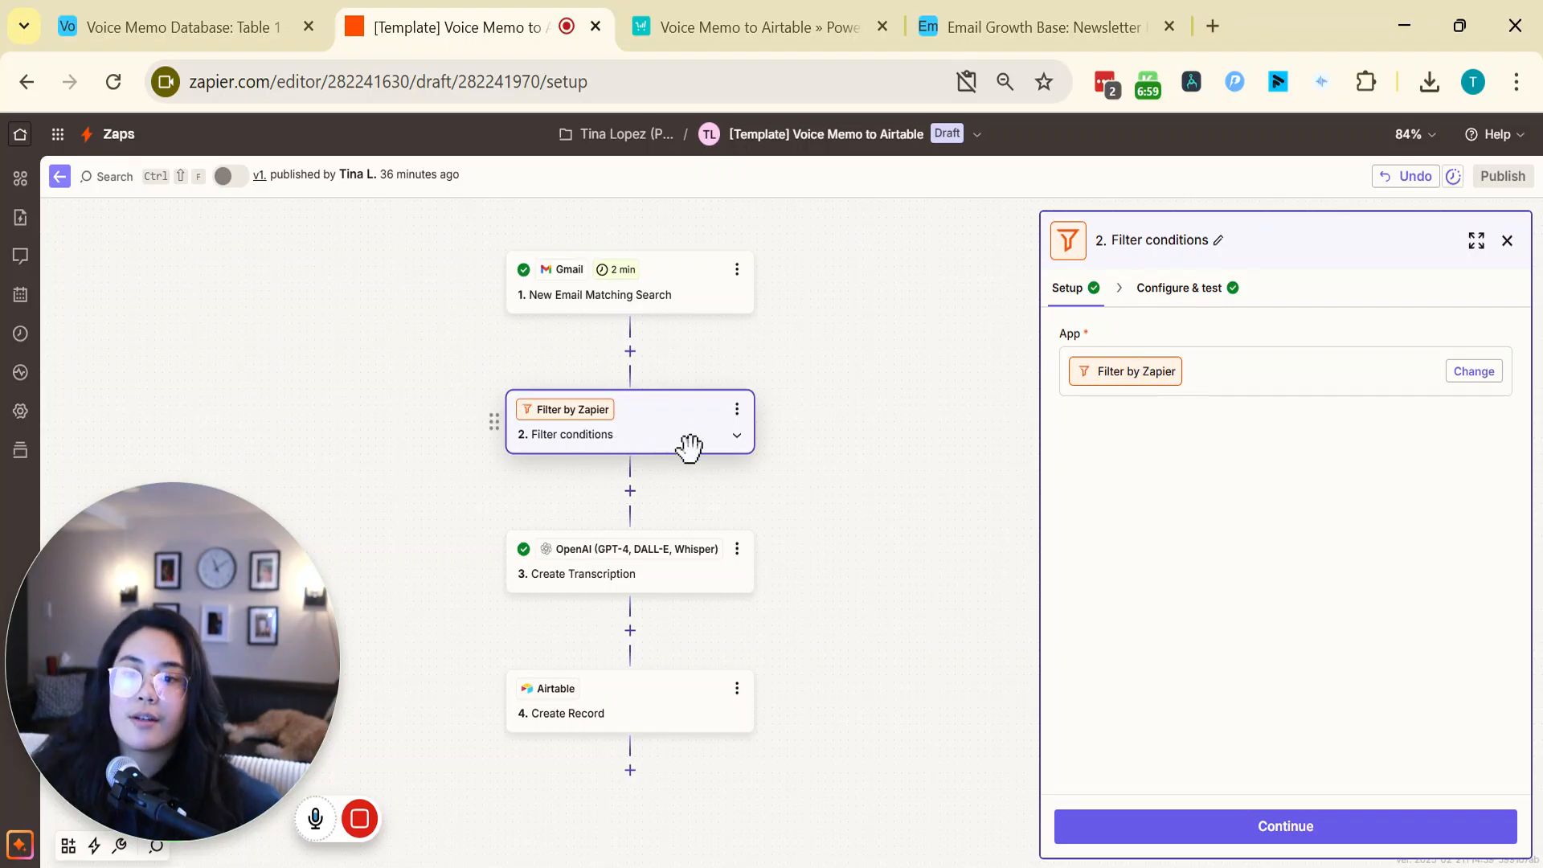
pyautogui.click(1267, 828)
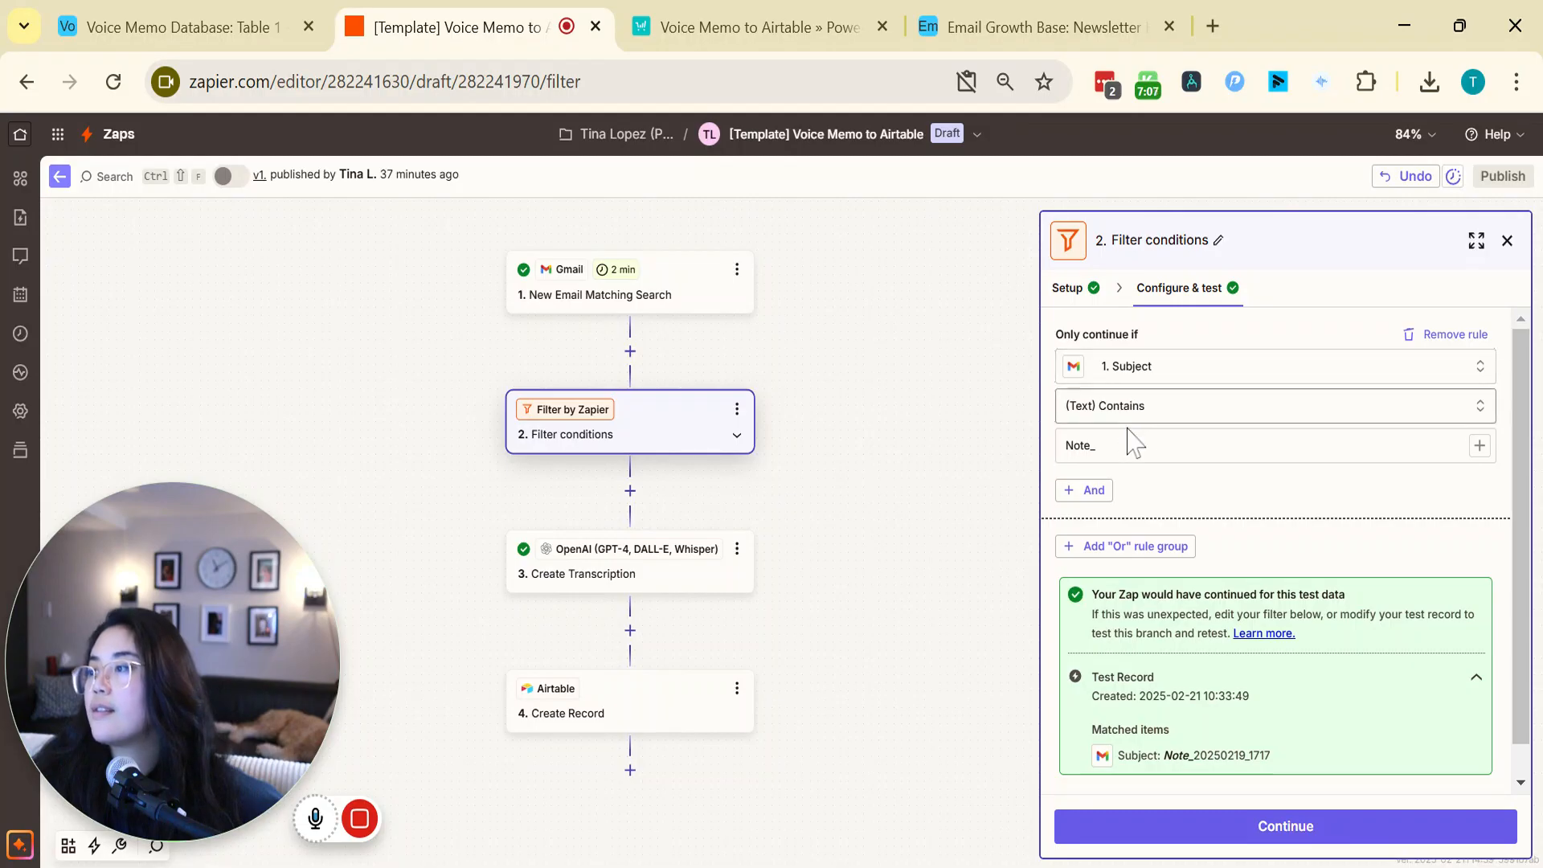
pyautogui.moveTo(1100, 446); pyautogui.dragTo(1064, 446)
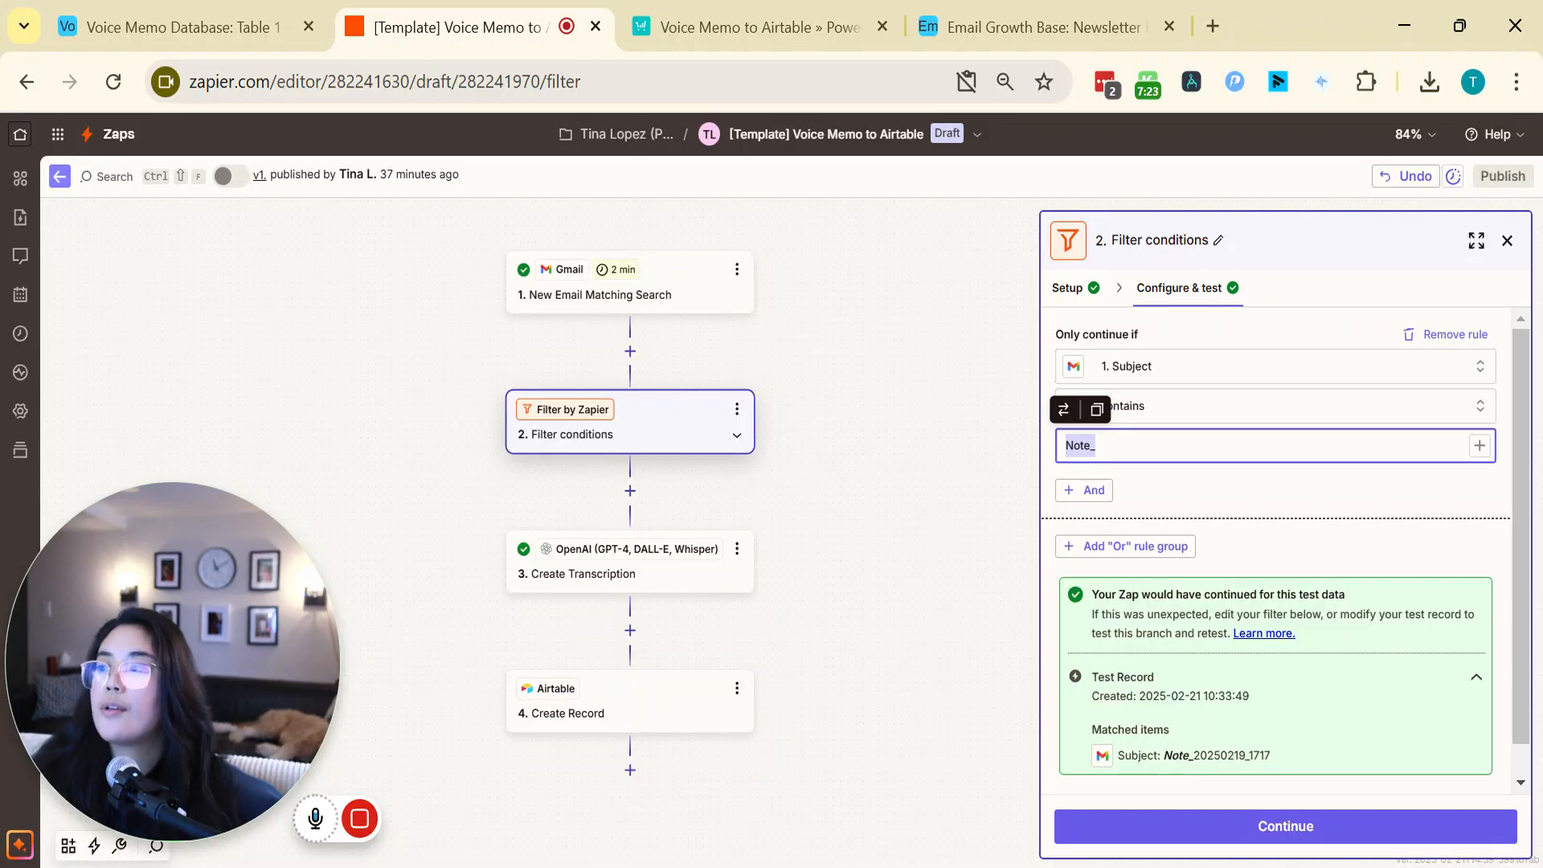
pyautogui.click(1096, 447)
pyautogui.moveTo(1096, 446); pyautogui.dragTo(1065, 446)
pyautogui.click(1096, 446)
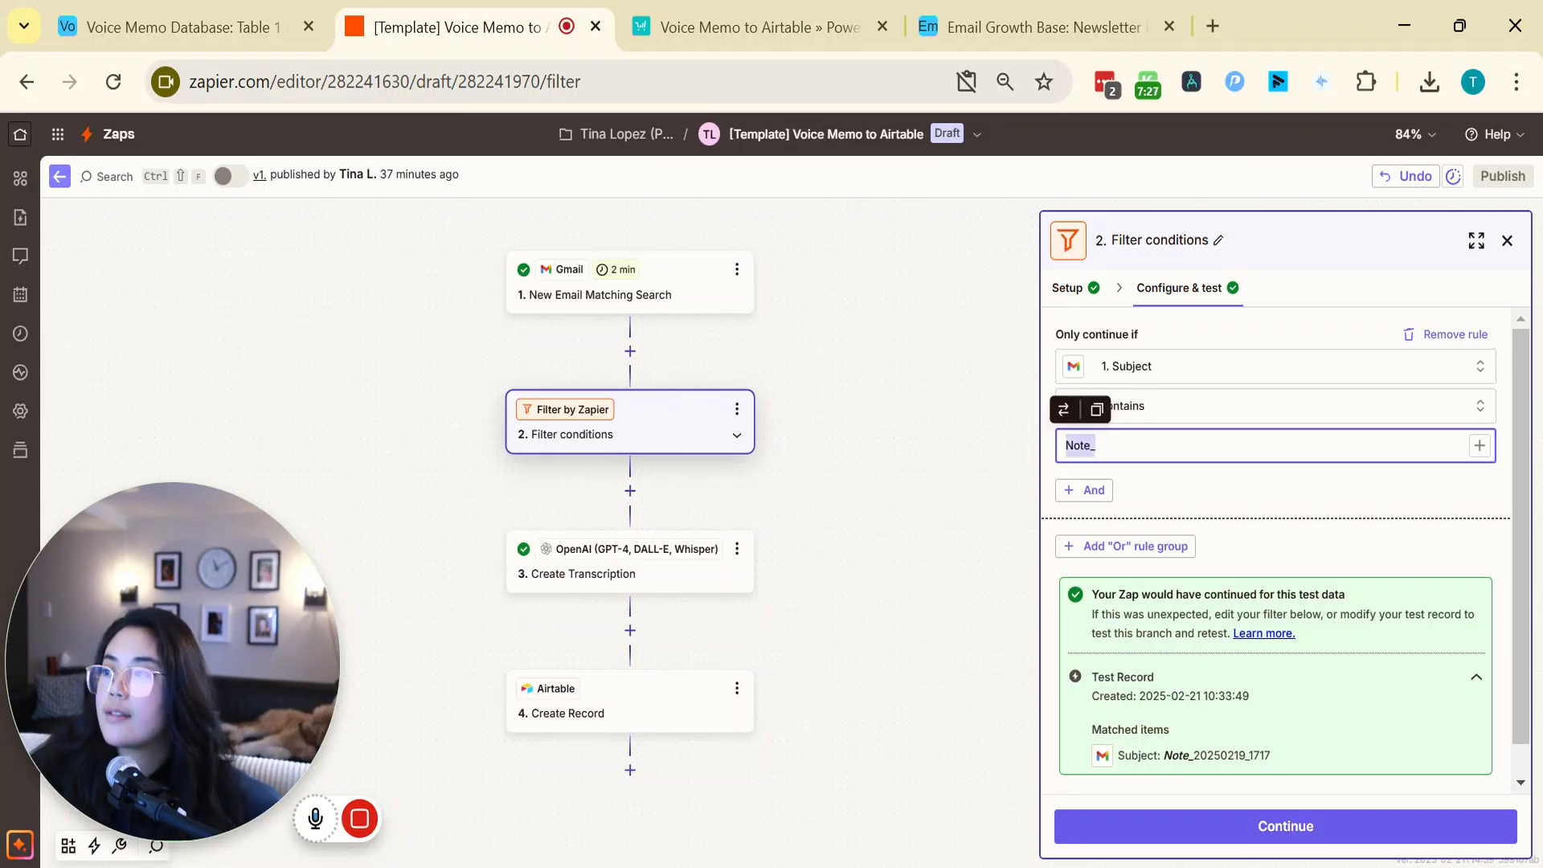
# Browse the Gmail fields available for the filter rule, keep Subject, and test the filter conditions
pyautogui.click(1209, 368)
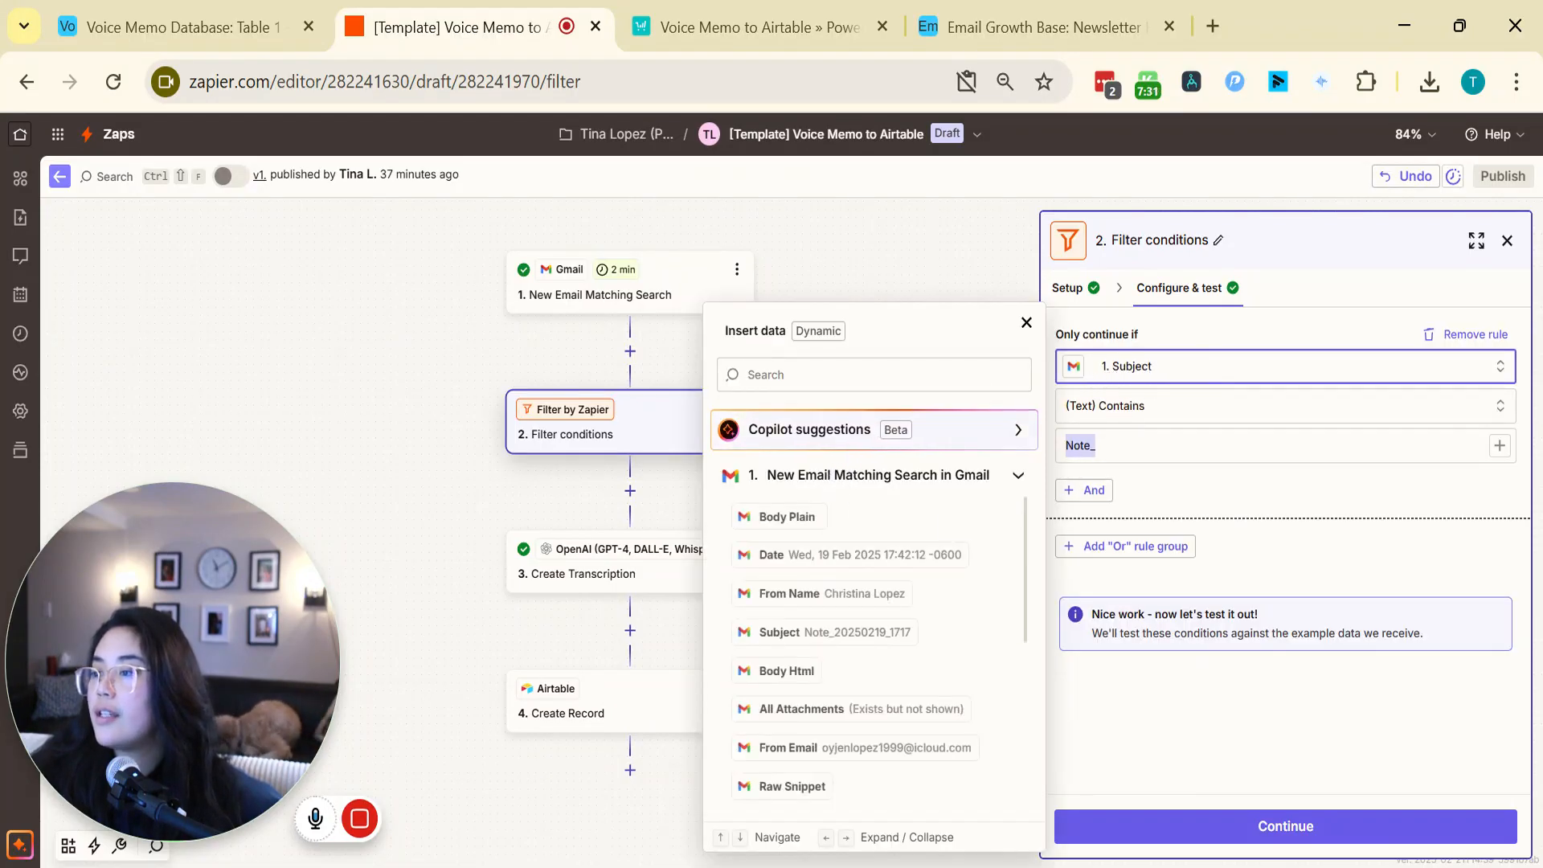
pyautogui.scroll(-3, 895, 631)
pyautogui.scroll(2, 896, 631)
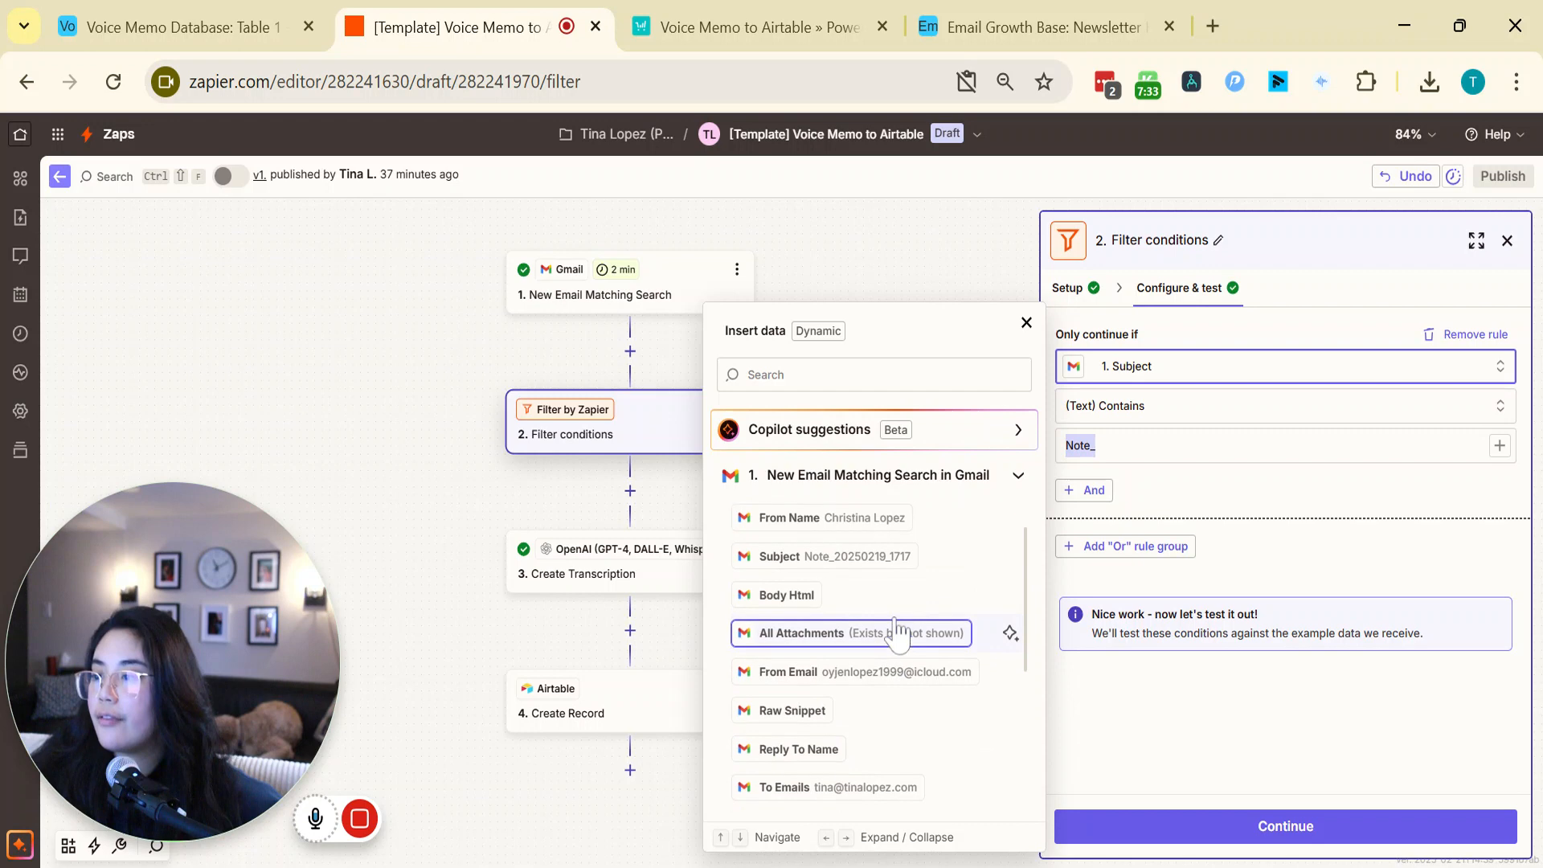
pyautogui.scroll(1, 895, 631)
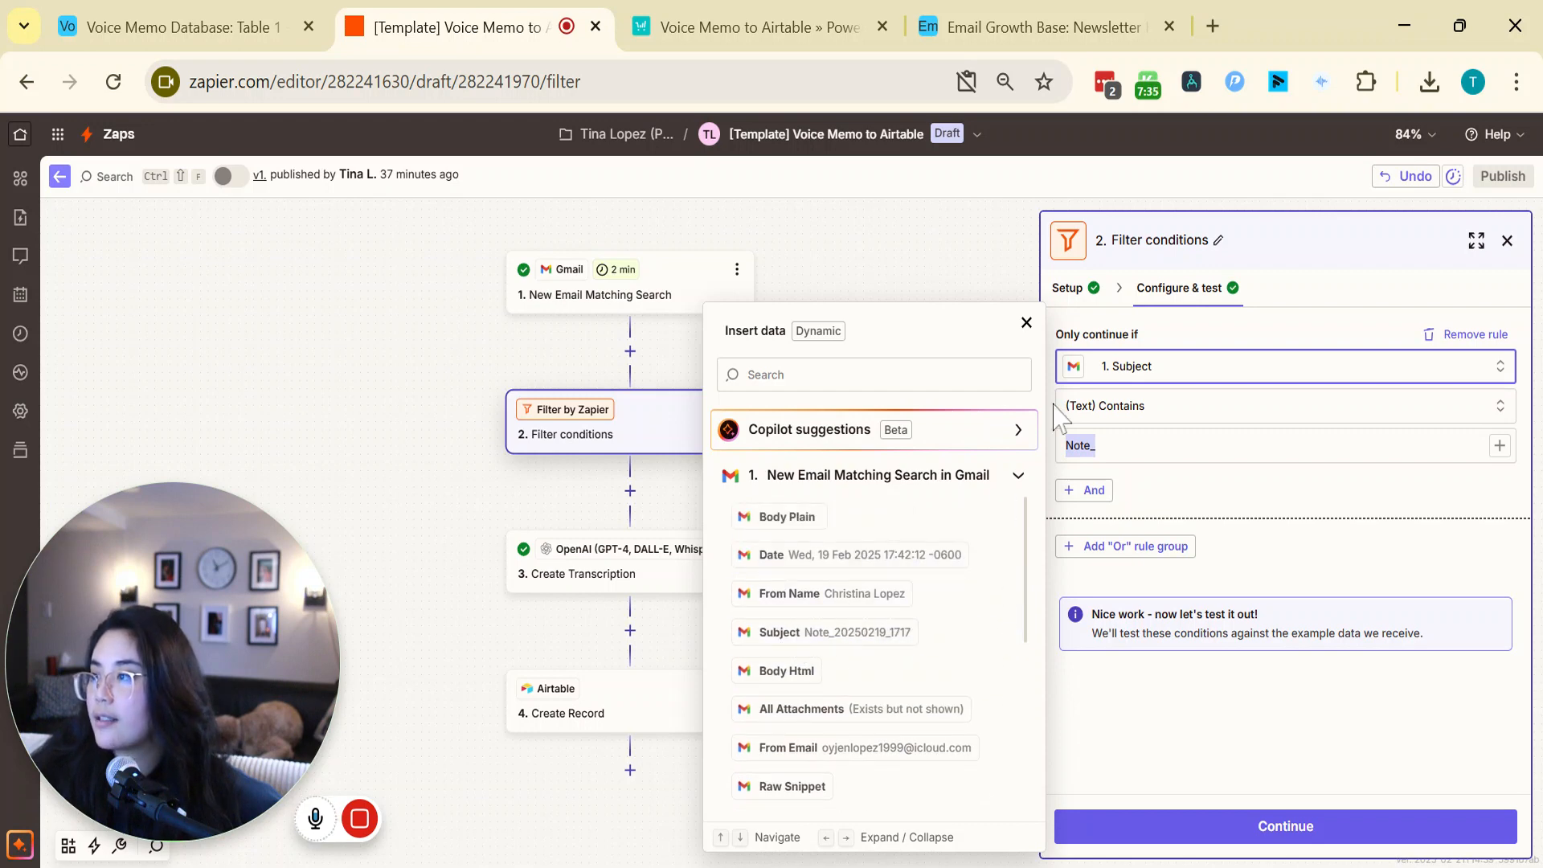
pyautogui.click(1270, 532)
pyautogui.click(1364, 823)
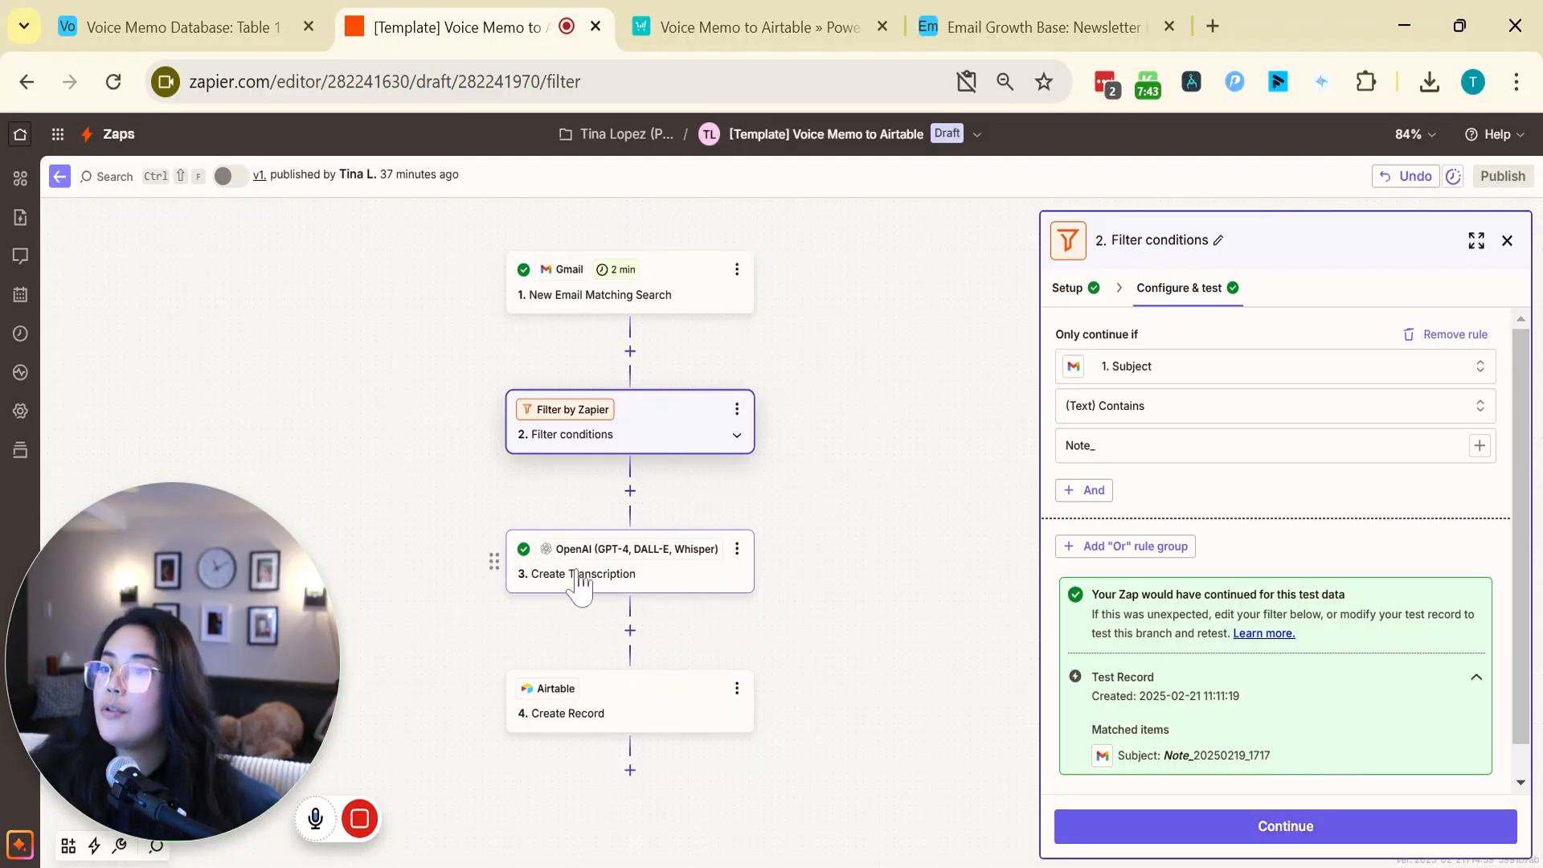
# Open the OpenAI Create Transcription step and look through its available action events without changing the selection
pyautogui.click(615, 577)
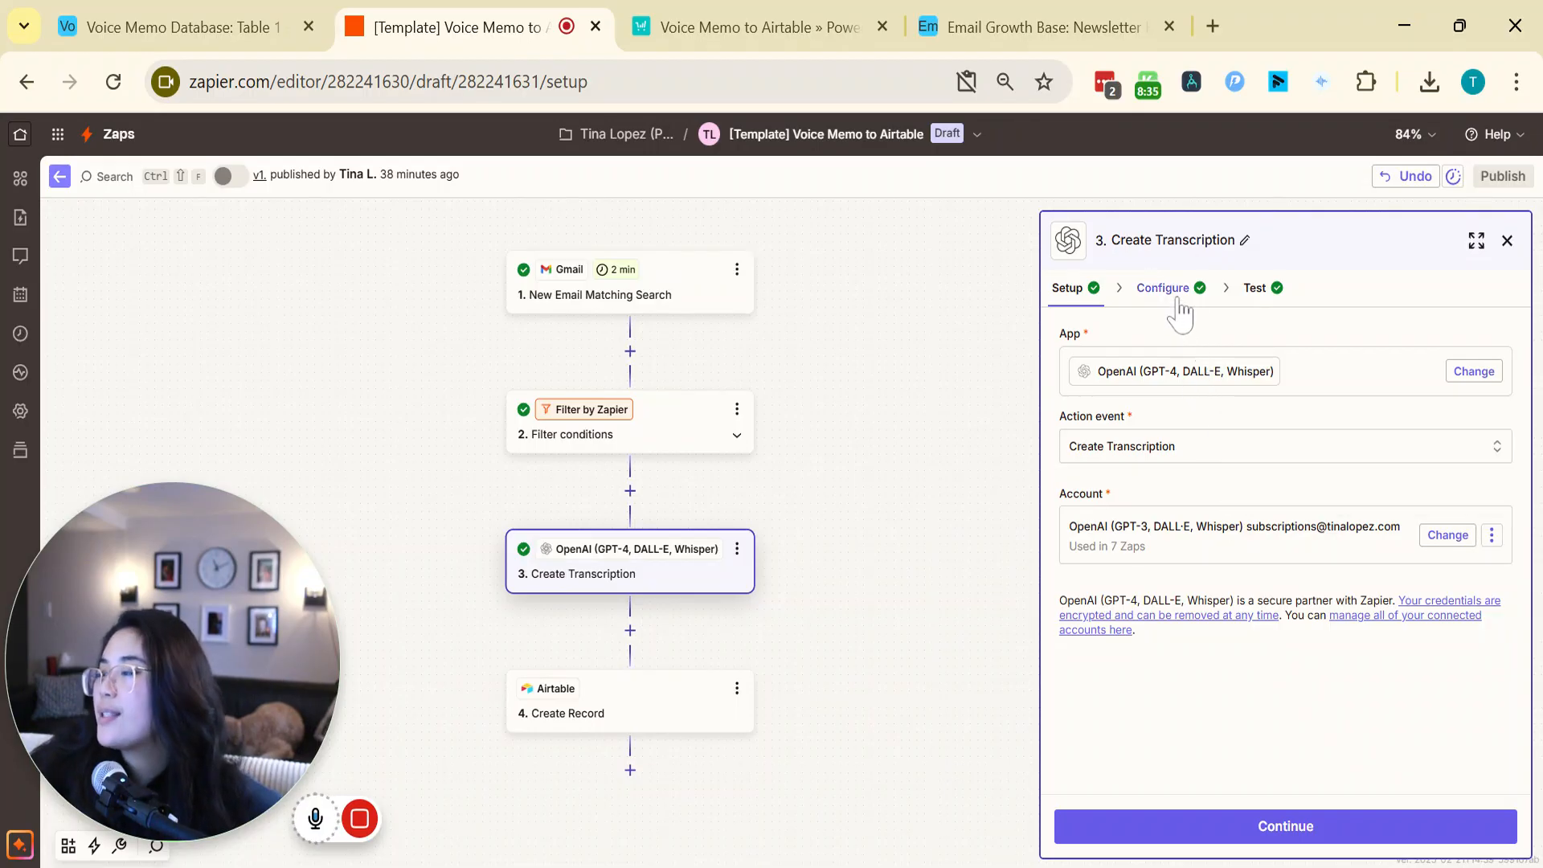
pyautogui.click(1125, 457)
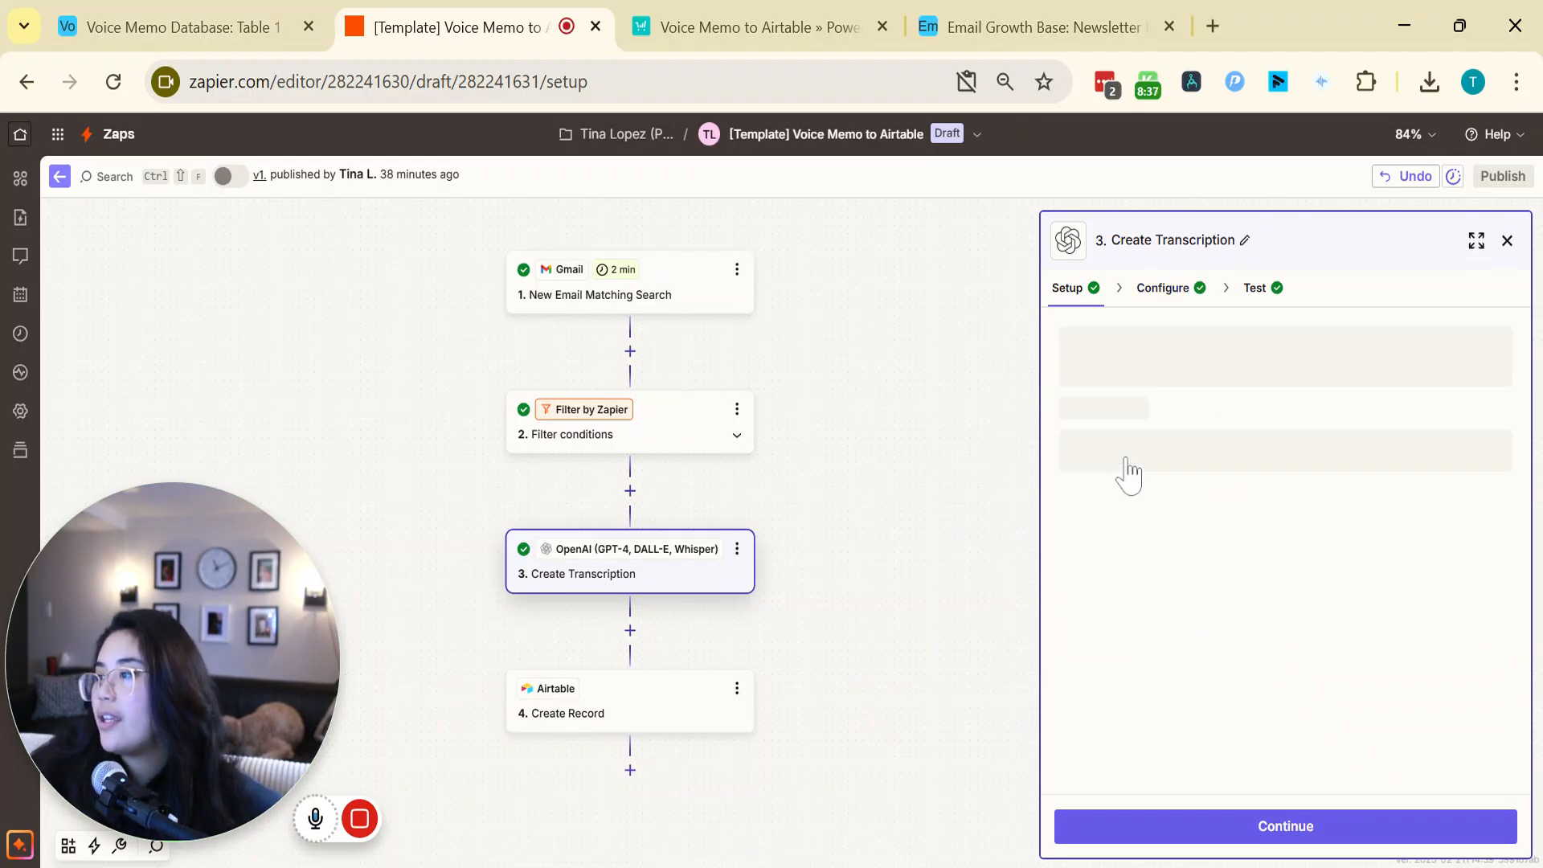
pyautogui.scroll(-10, 904, 635)
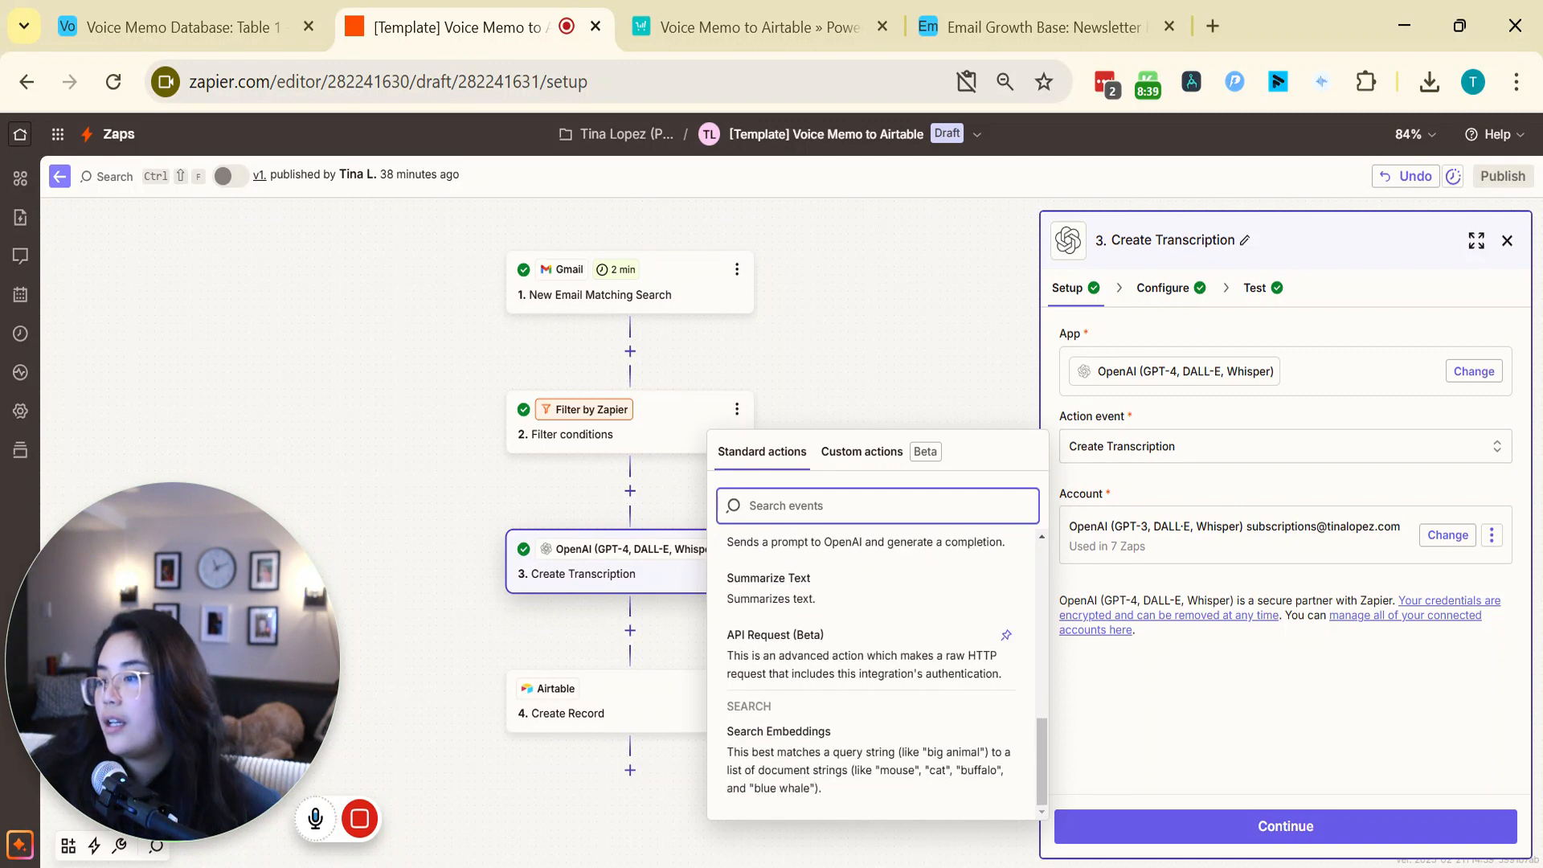
pyautogui.scroll(8, 904, 653)
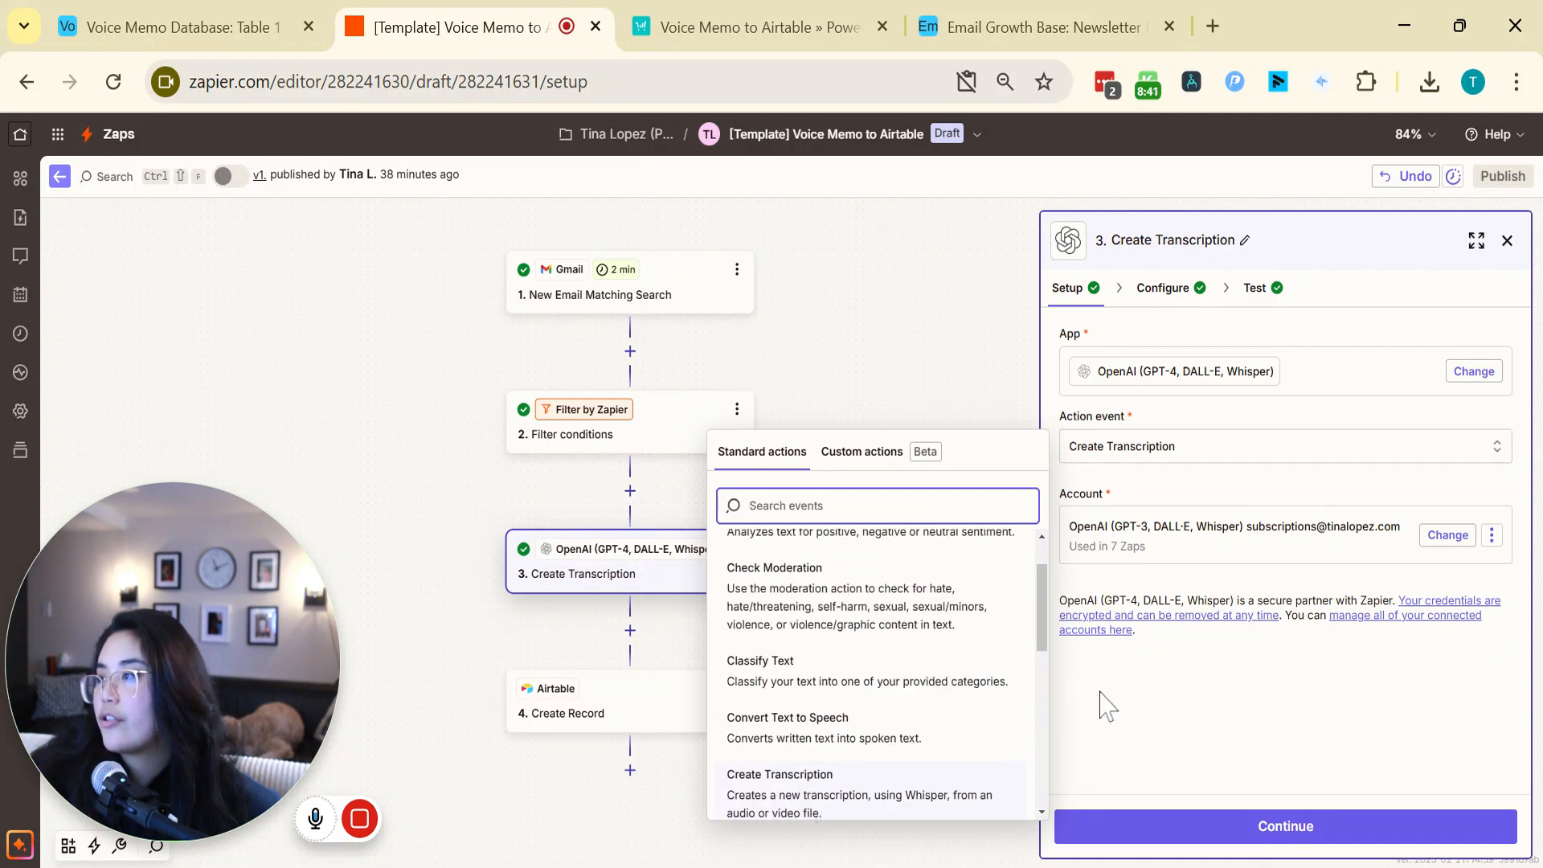
pyautogui.click(1172, 299)
# Review the transcription step's configuration, checking the Gmail data available for File and the Response Format options
pyautogui.click(1172, 299)
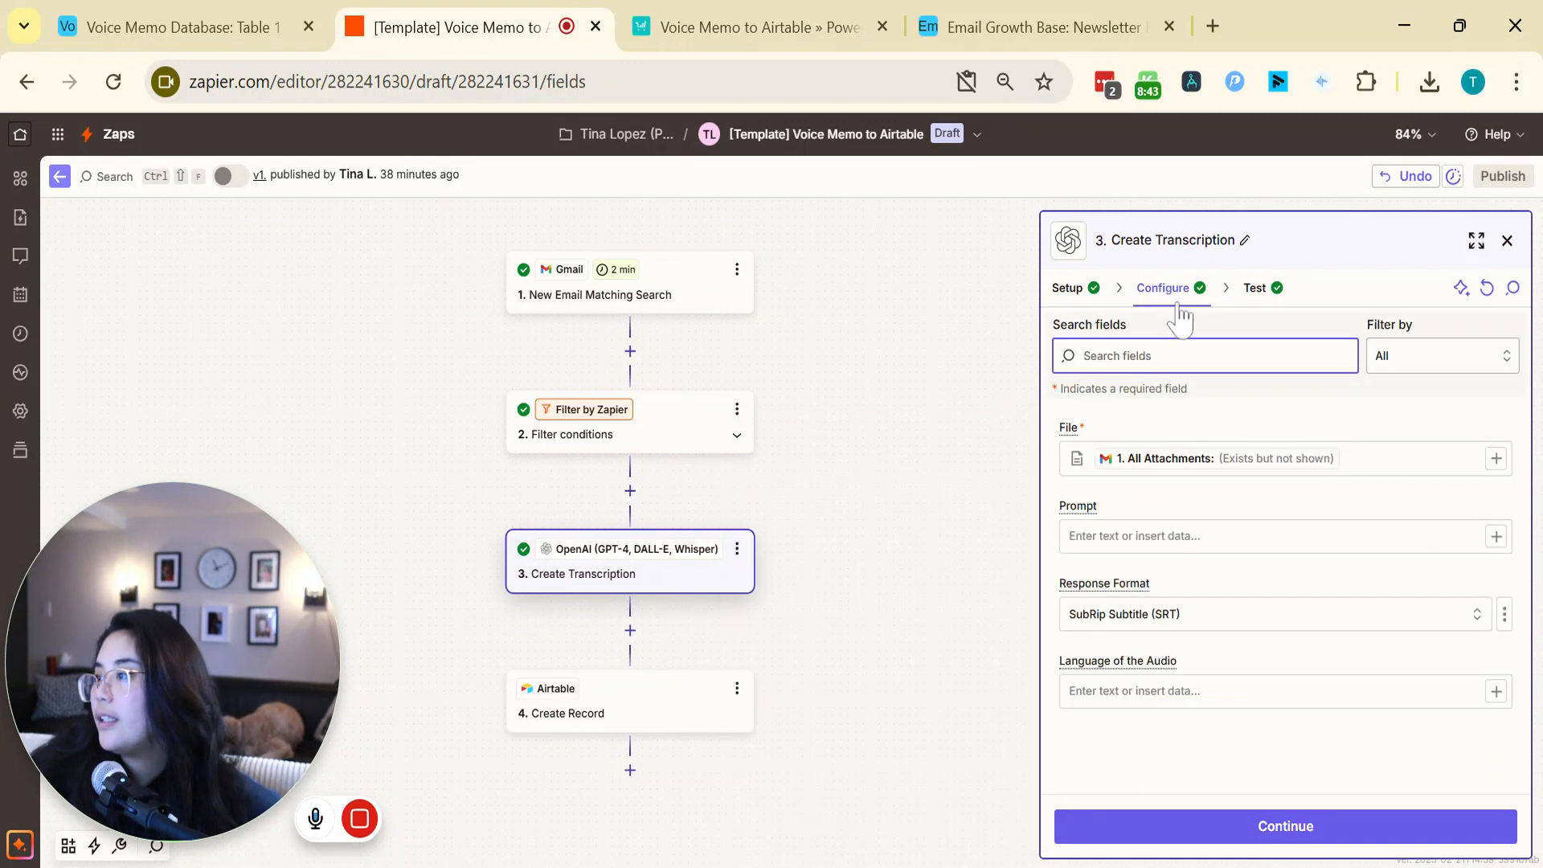
pyautogui.click(1495, 459)
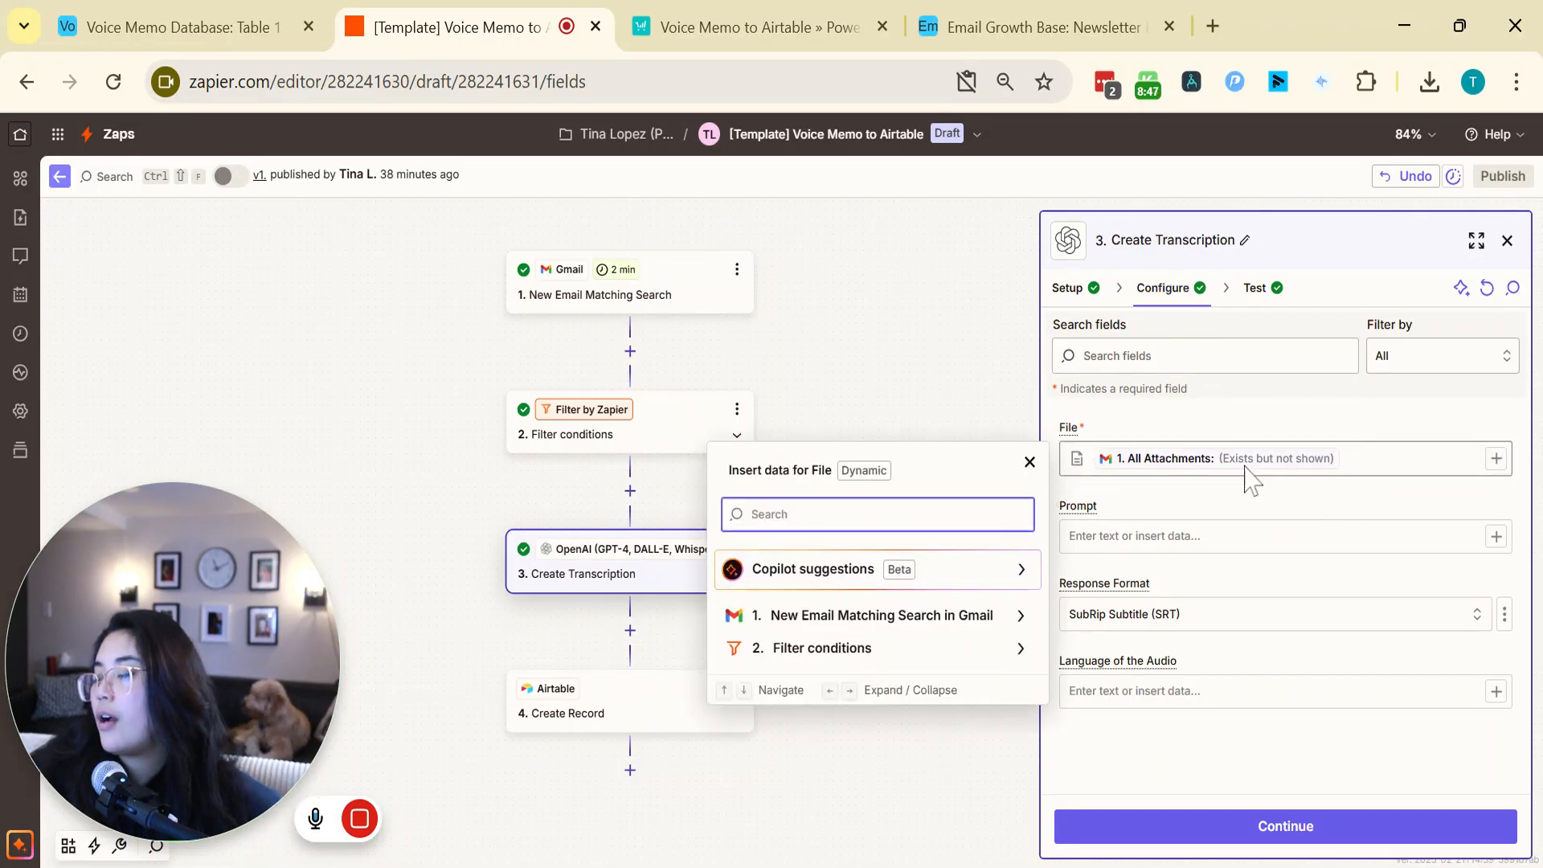
pyautogui.click(900, 619)
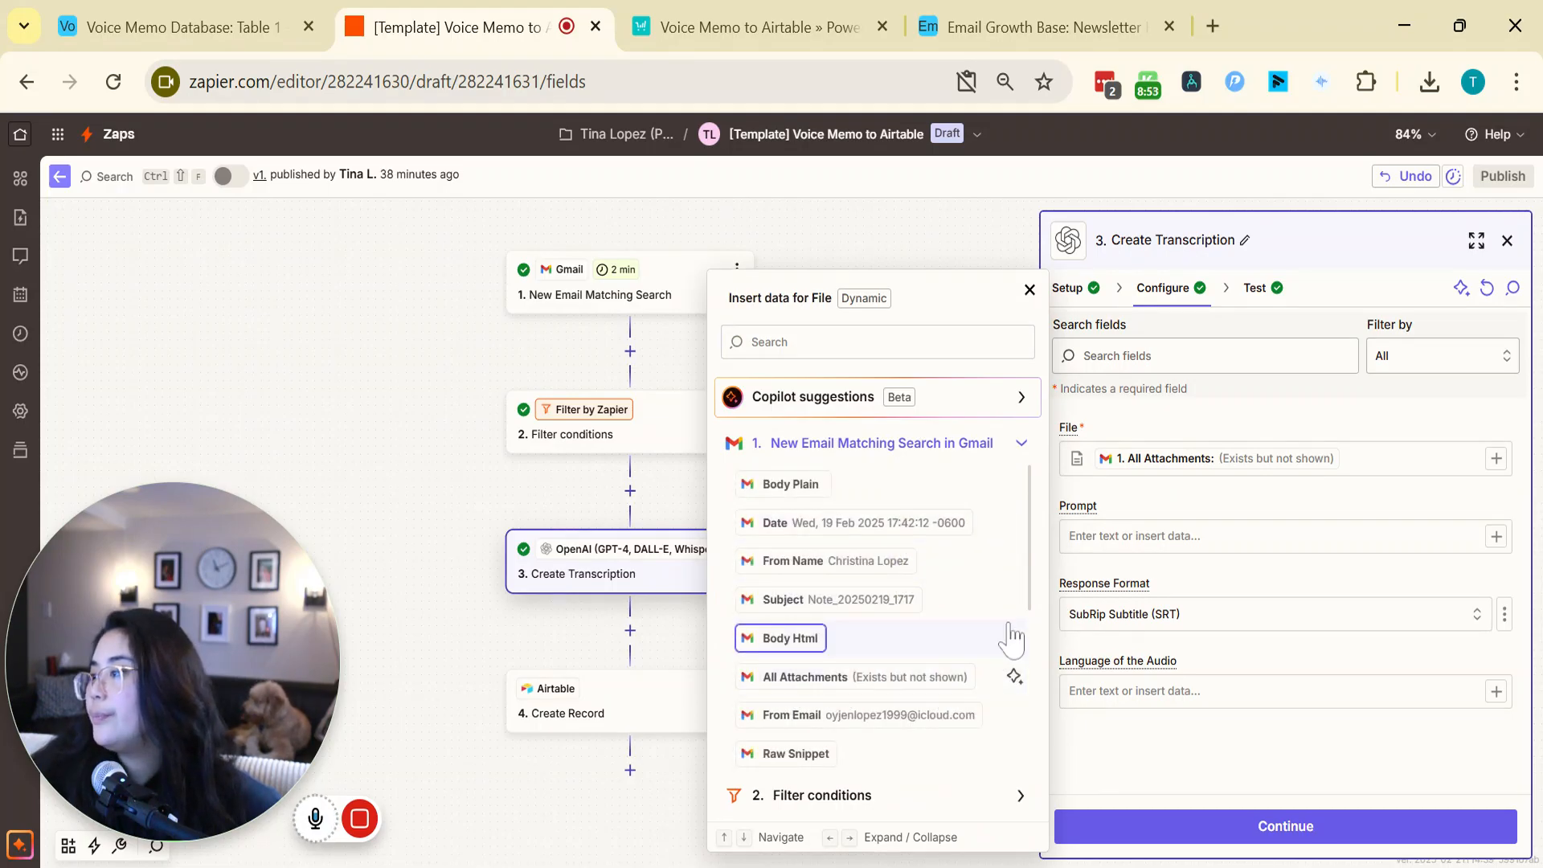
pyautogui.click(1203, 518)
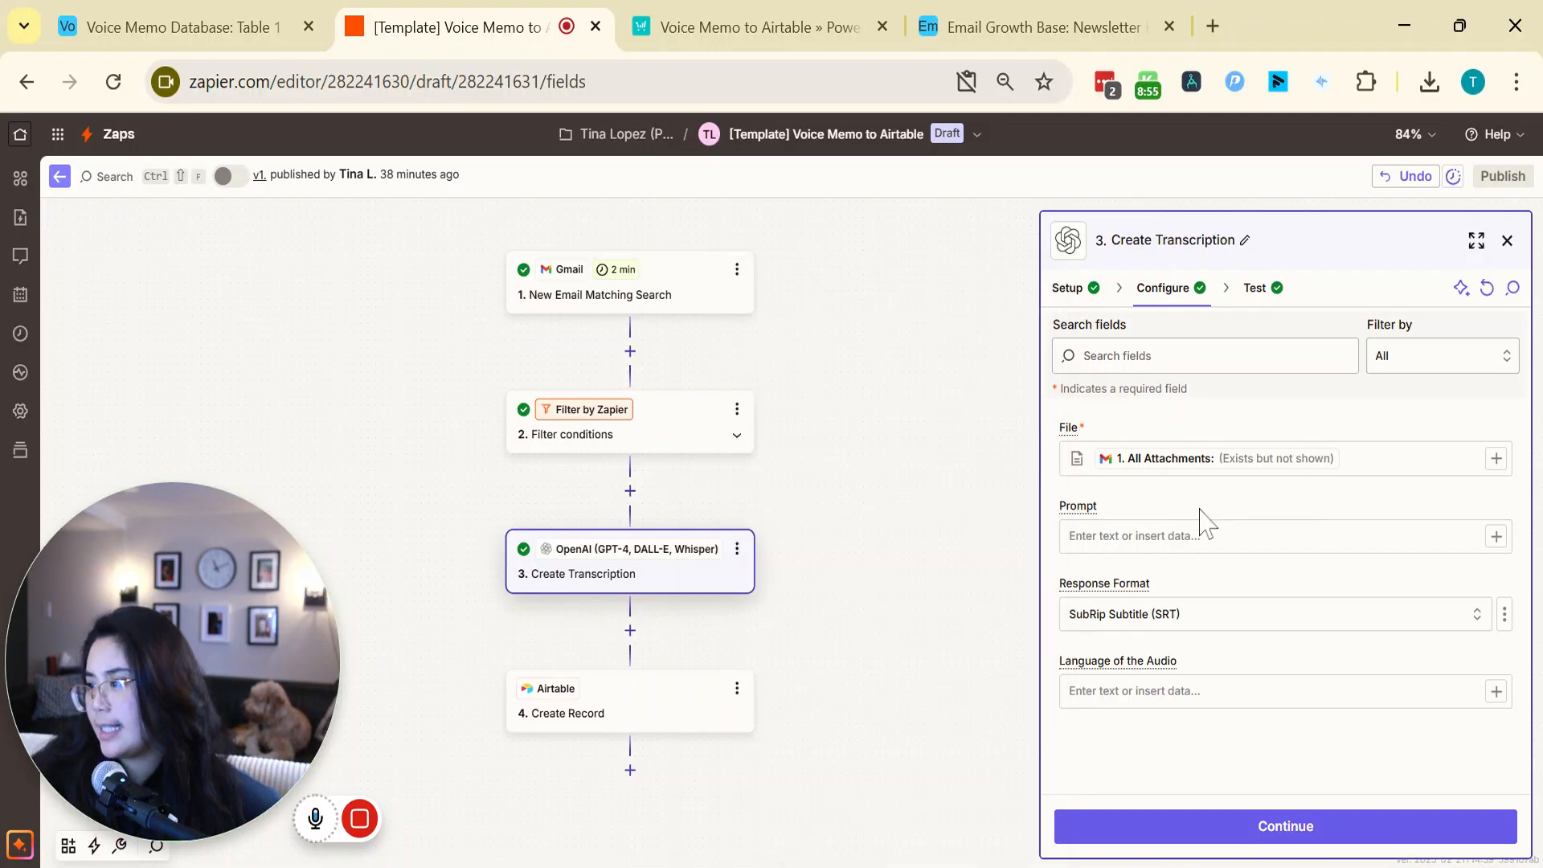
pyautogui.click(1169, 615)
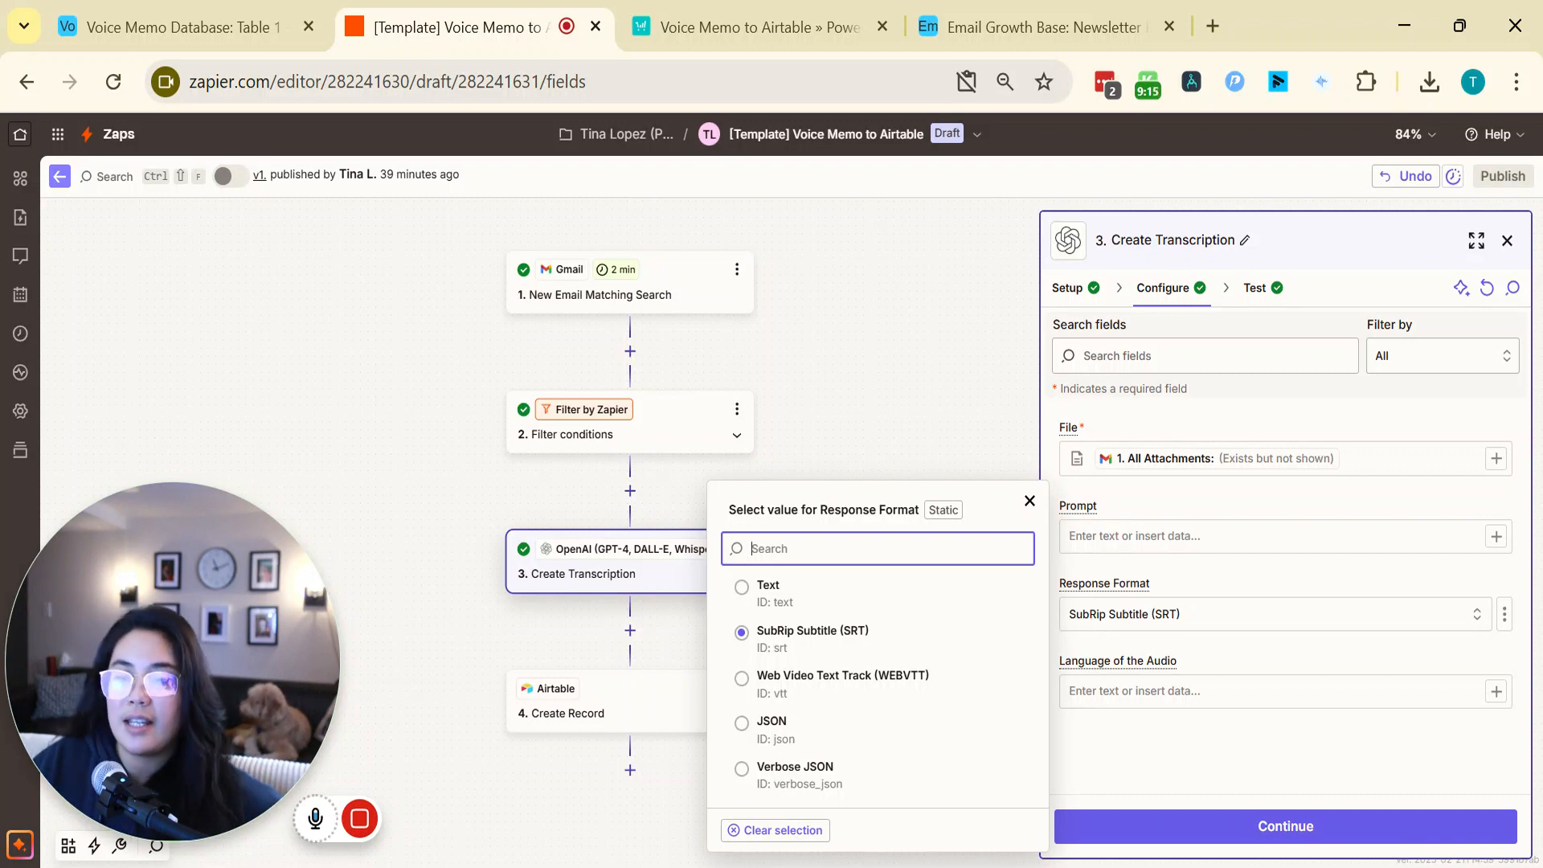
pyautogui.click(1426, 586)
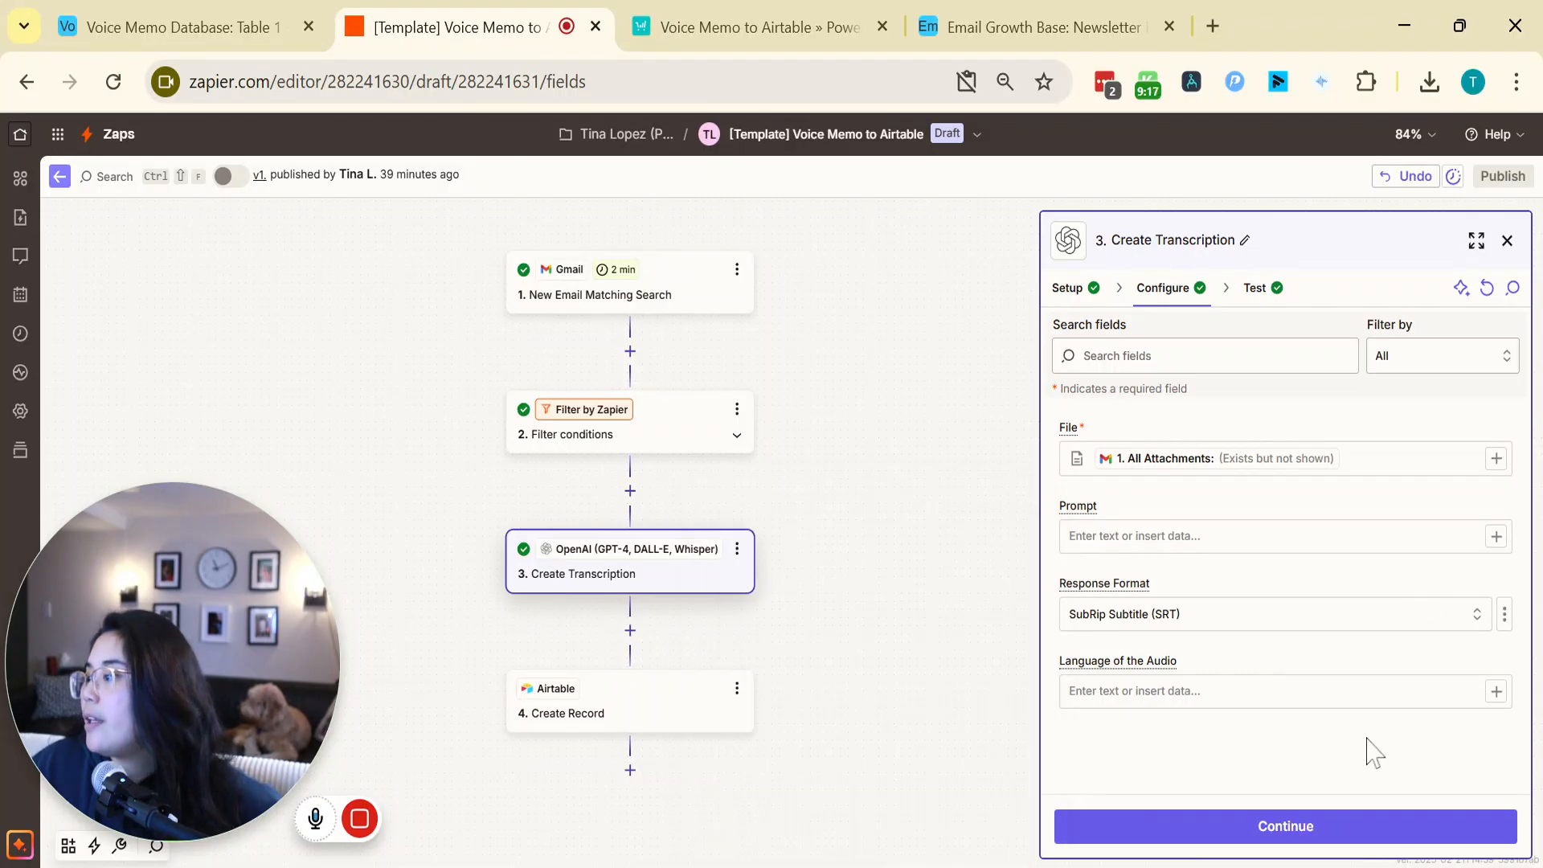
# Continue to the transcription step's test and read through the transcript in its output data
pyautogui.click(1352, 828)
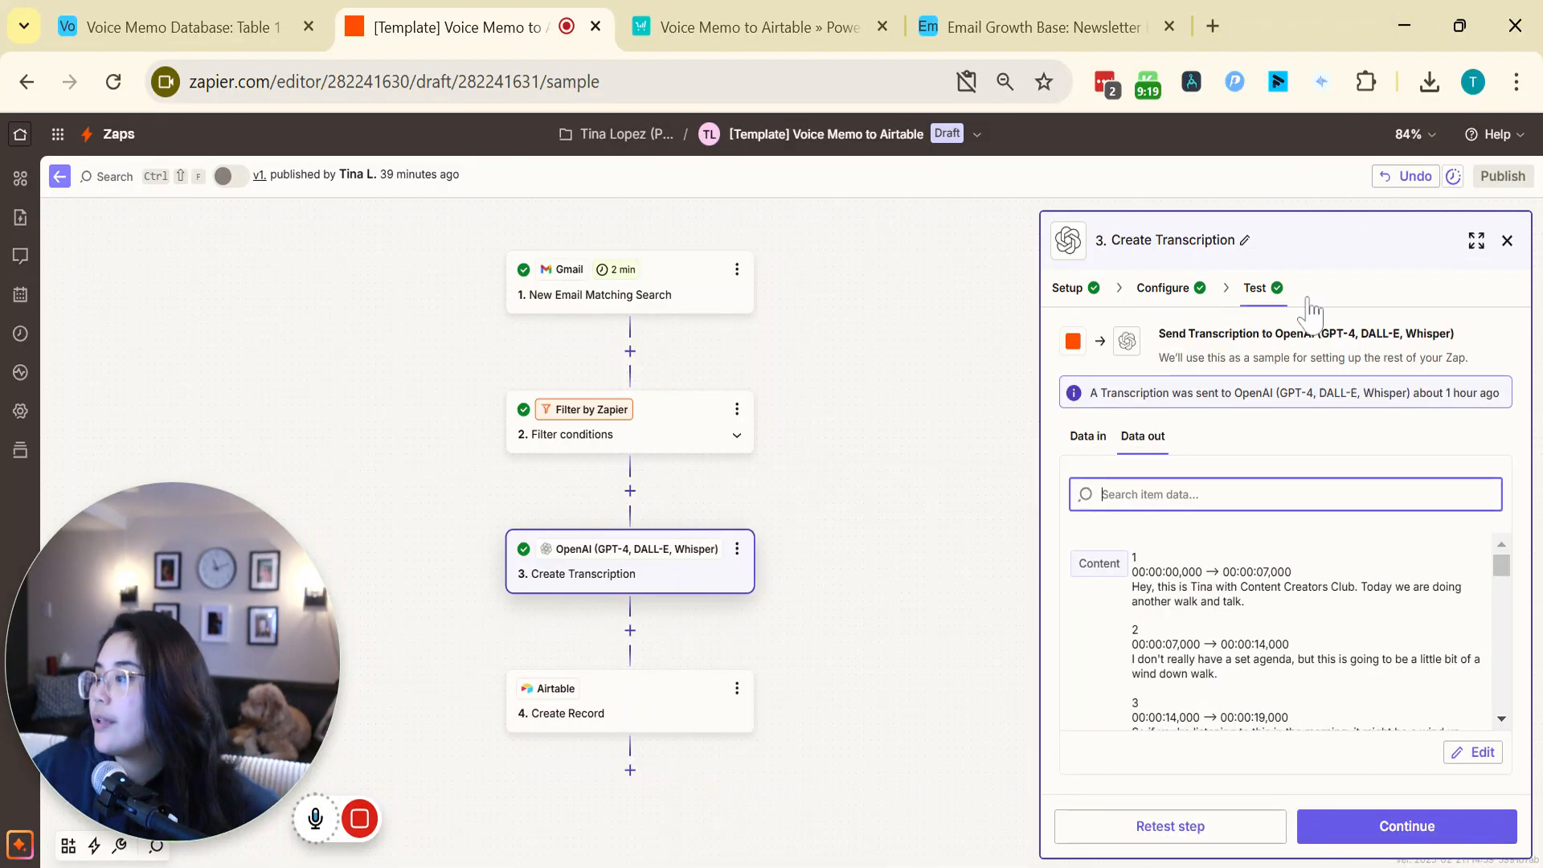
pyautogui.scroll(-10, 1284, 555)
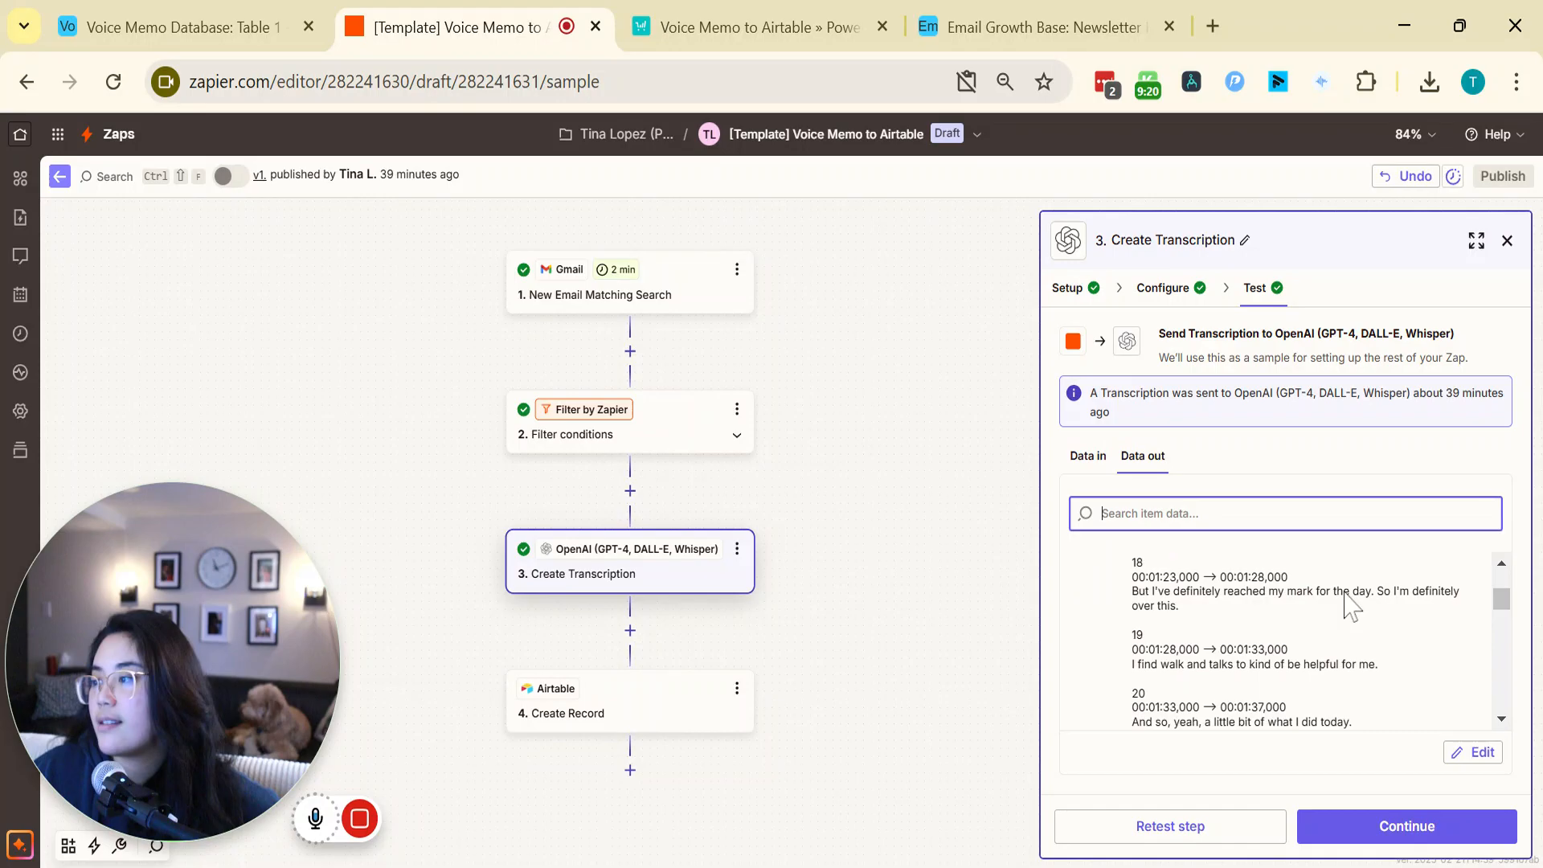
pyautogui.scroll(10, 1358, 590)
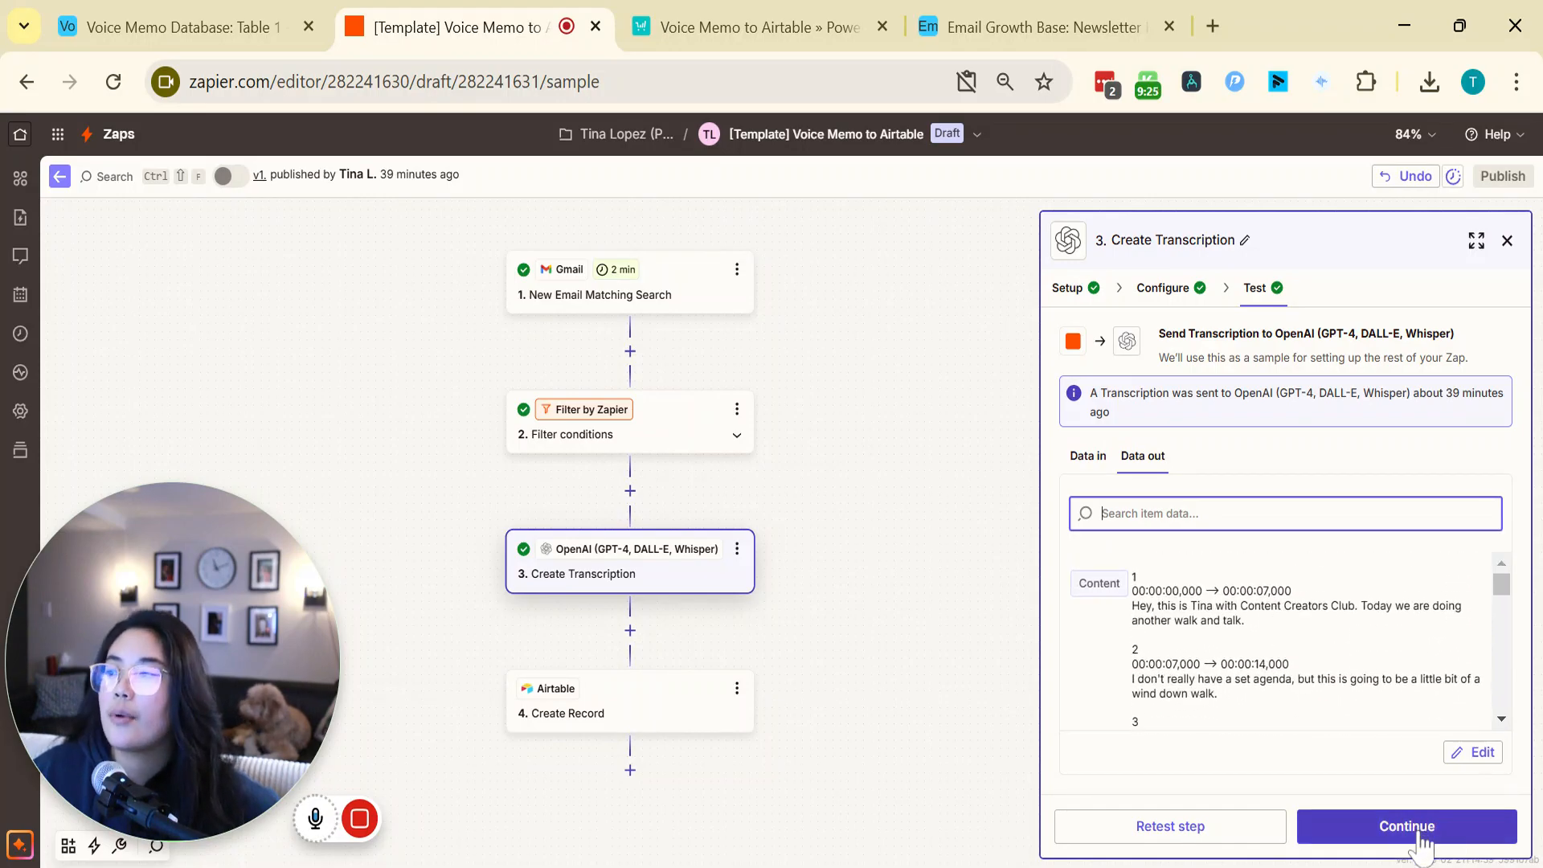
# Open the Airtable Create Record step and look through its available action events, keeping Create Record selected
pyautogui.click(627, 723)
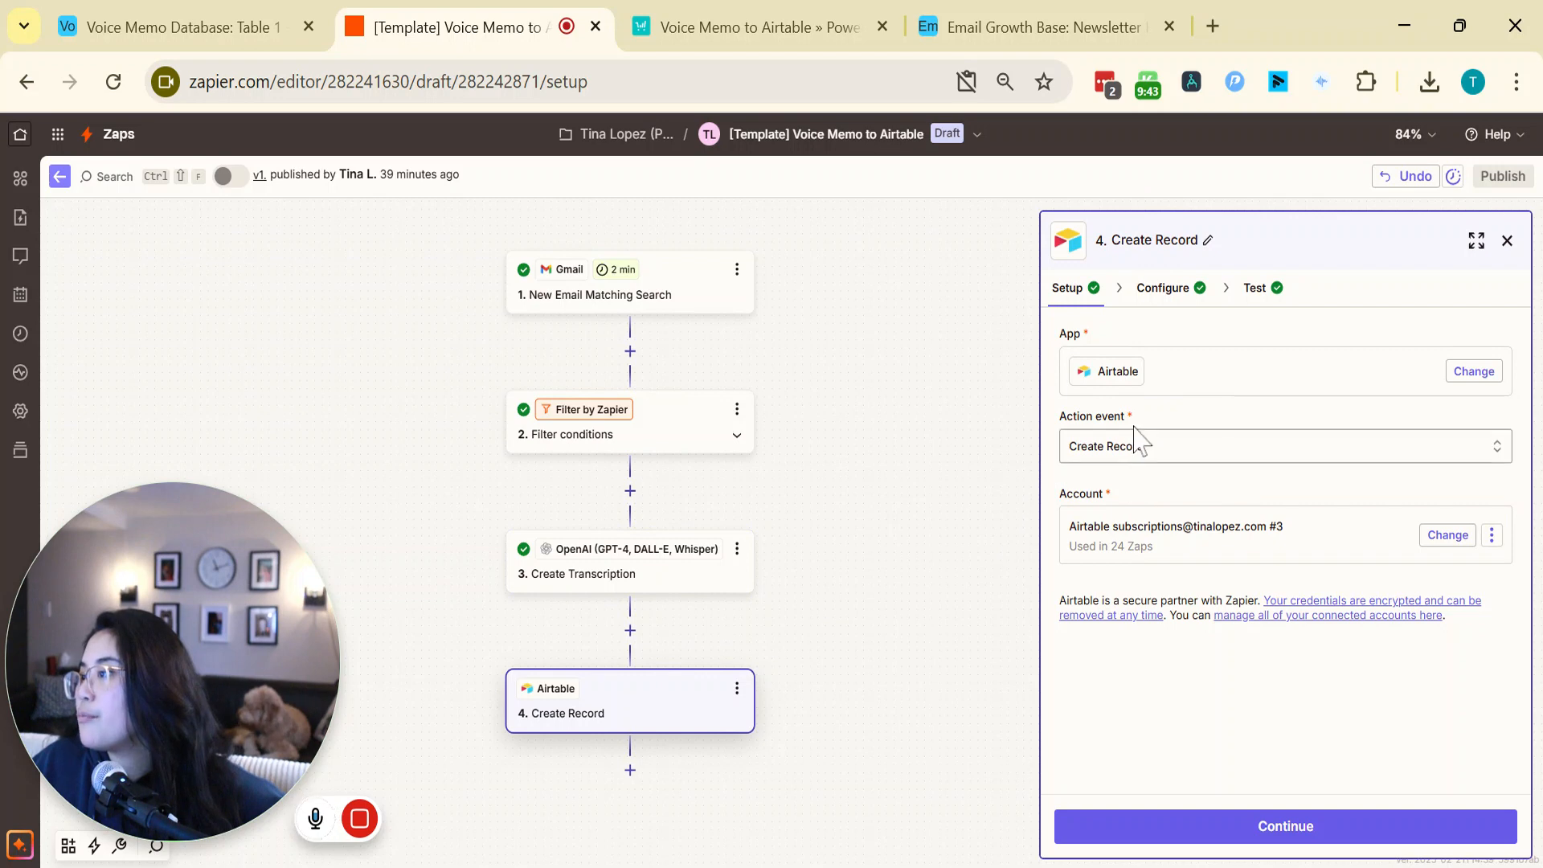
pyautogui.click(1123, 455)
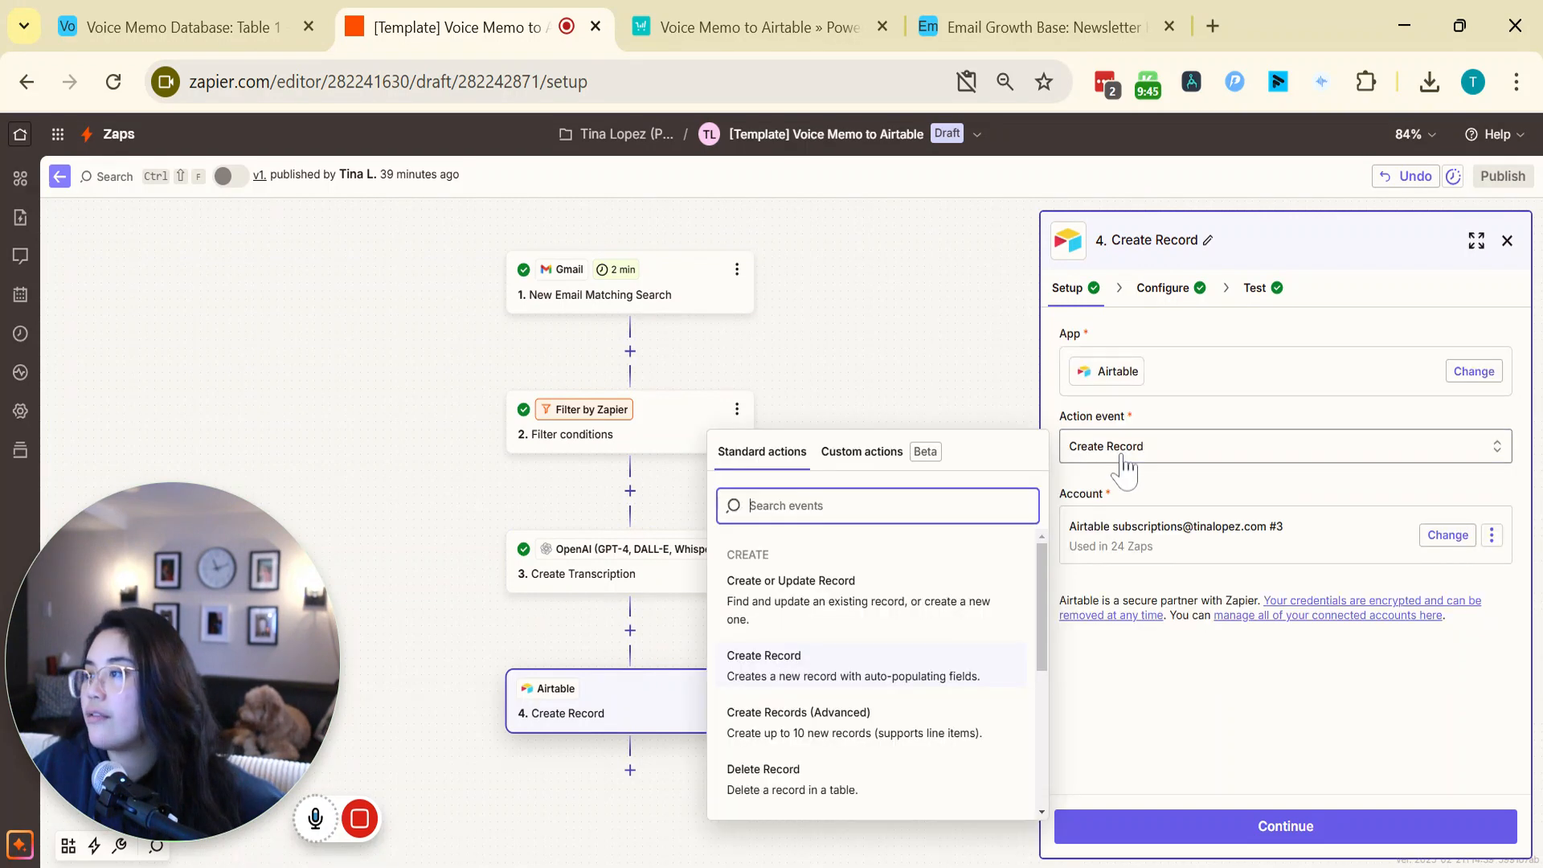
pyautogui.click(1302, 715)
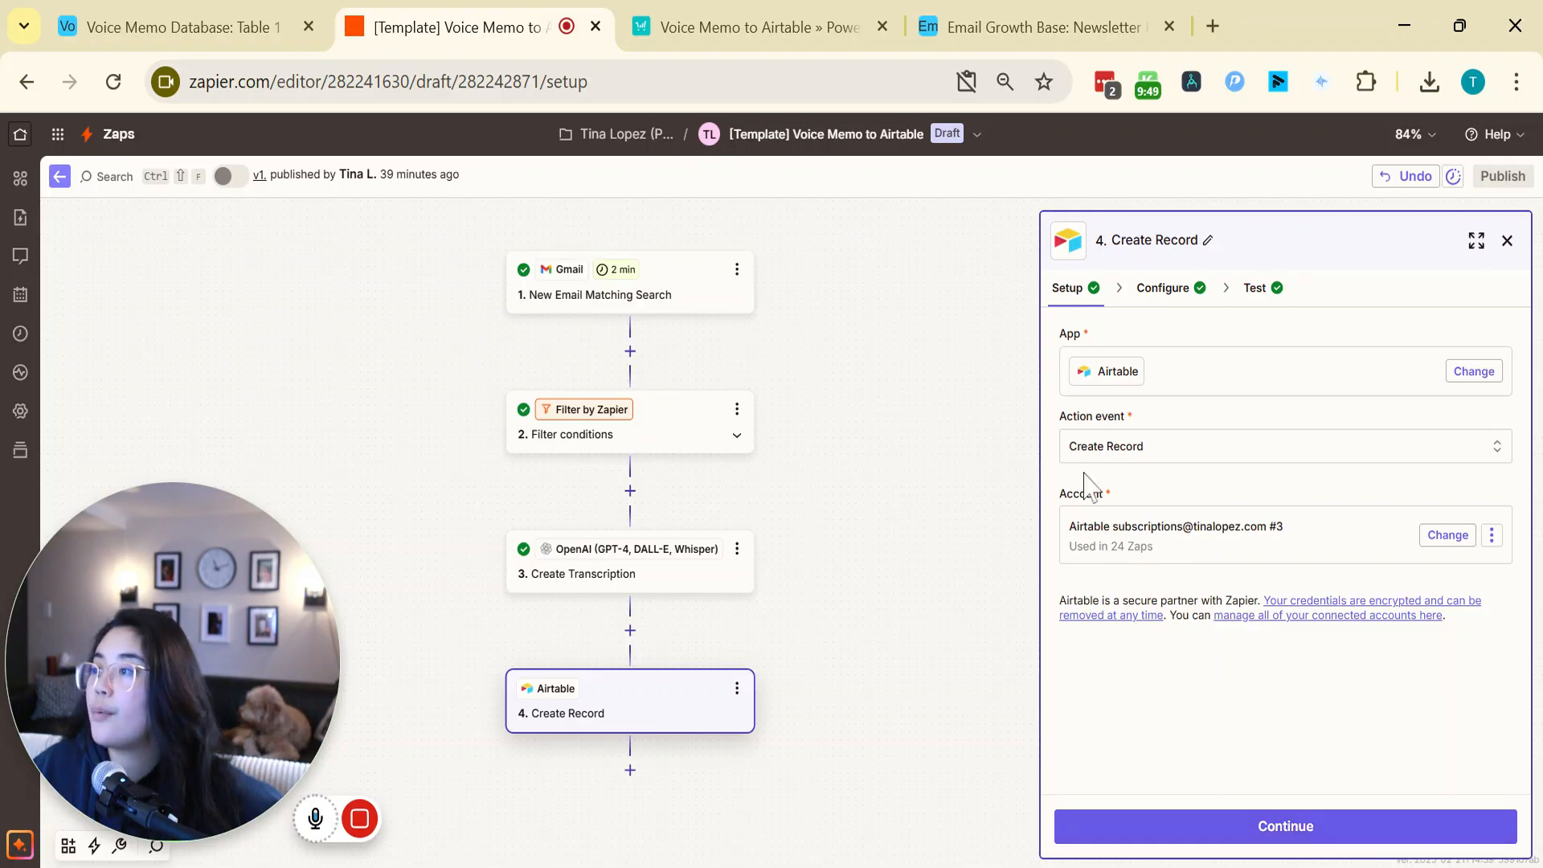
# Check the Voice Memo Database table in Airtable and the Voice Memo to Airtable page, and return to the Zap editor
pyautogui.click(90, 13)
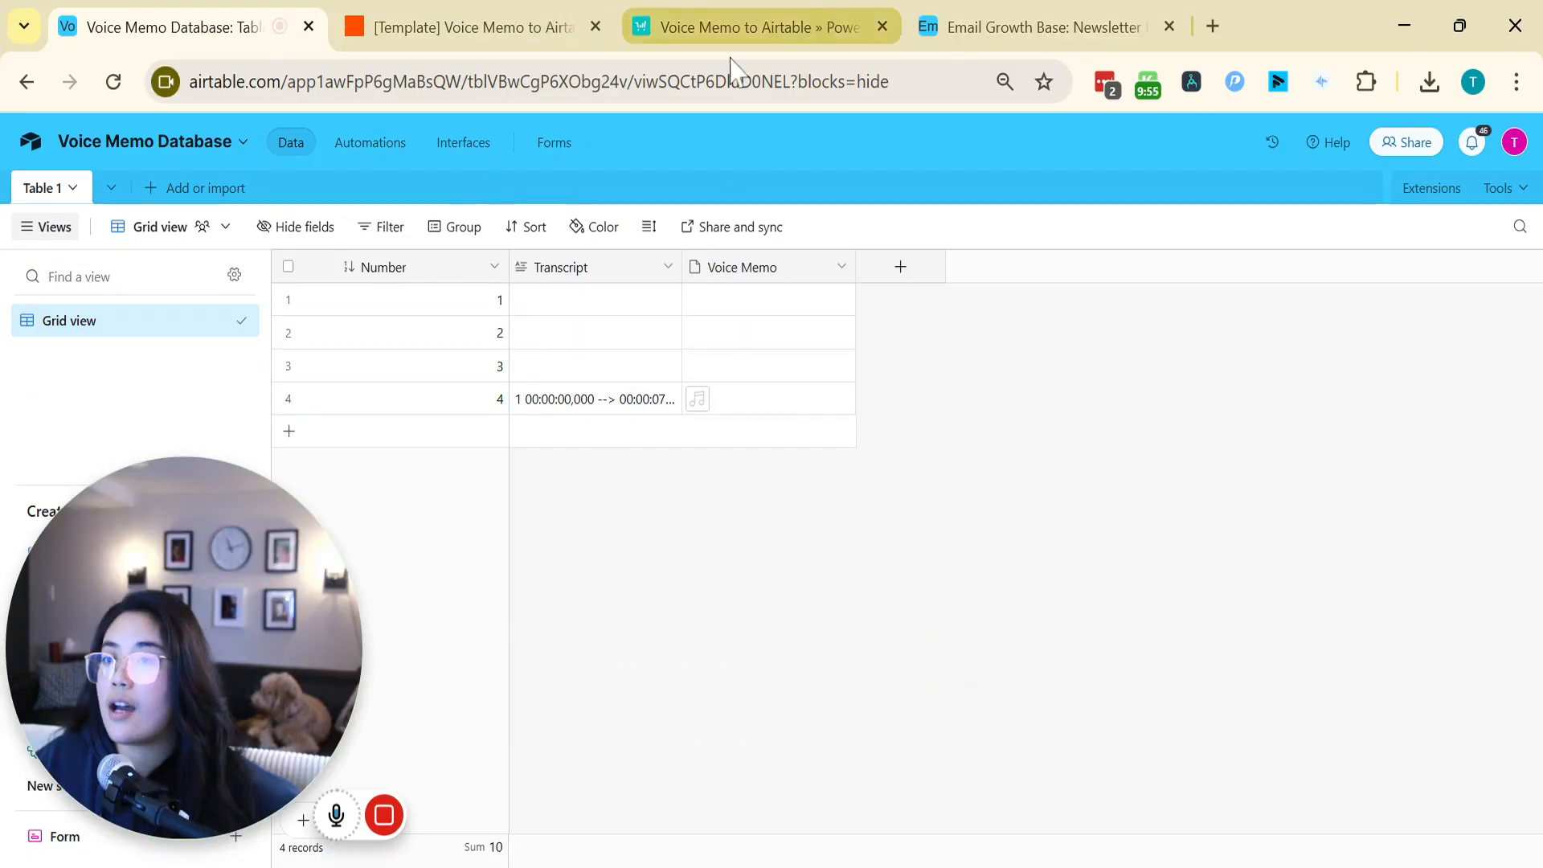
pyautogui.click(799, 22)
pyautogui.moveTo(378, 551); pyautogui.dragTo(220, 606)
pyautogui.click(467, 28)
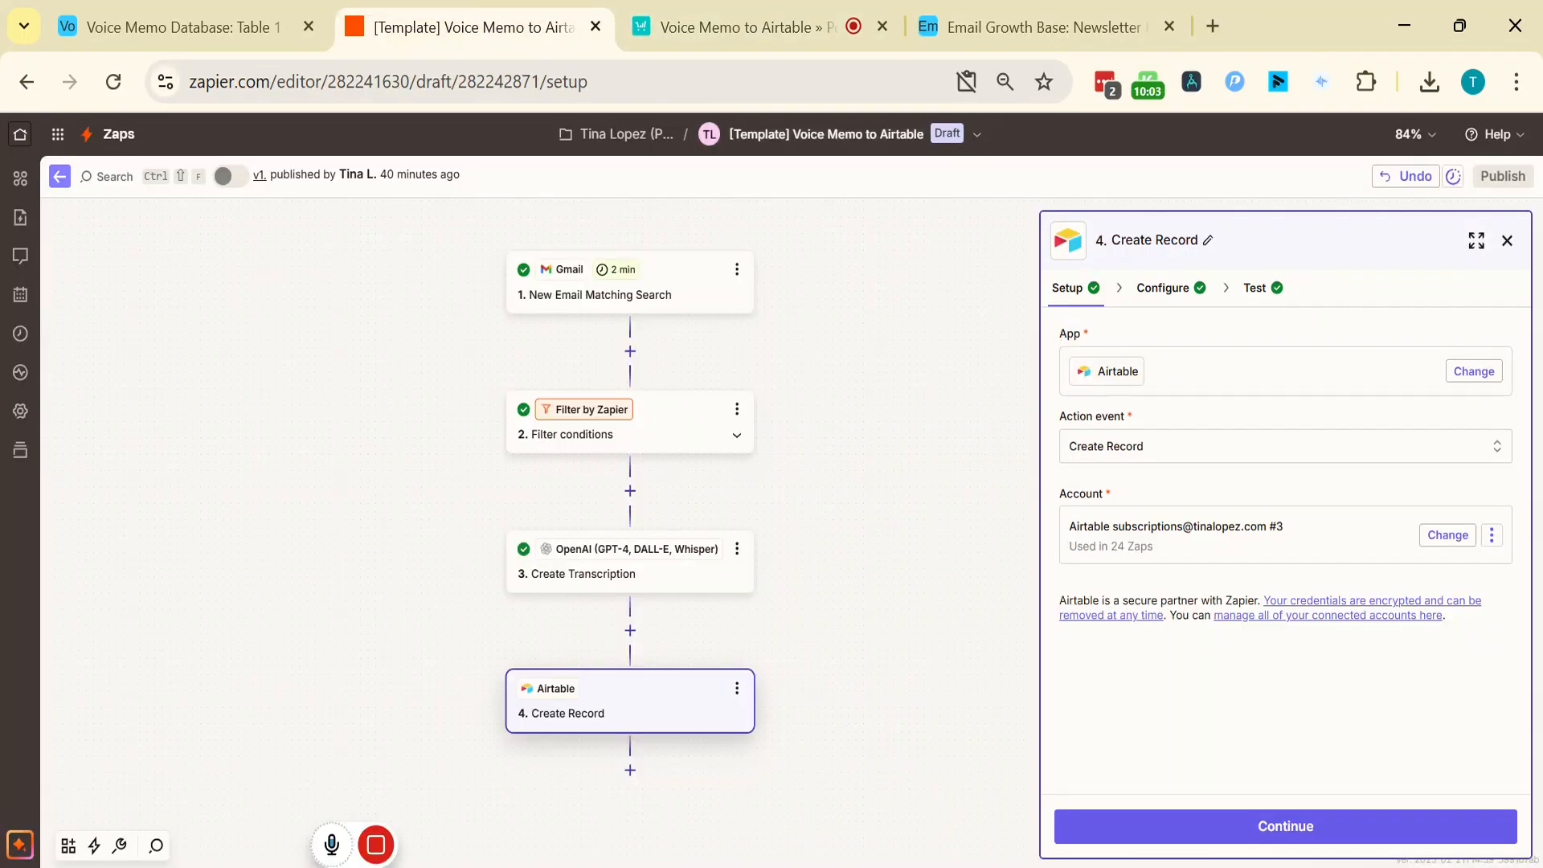
# Continue to the Create Record configuration, browse the available bases, and compare the Base and Table settings with Table 1 in Airtable
pyautogui.click(1376, 839)
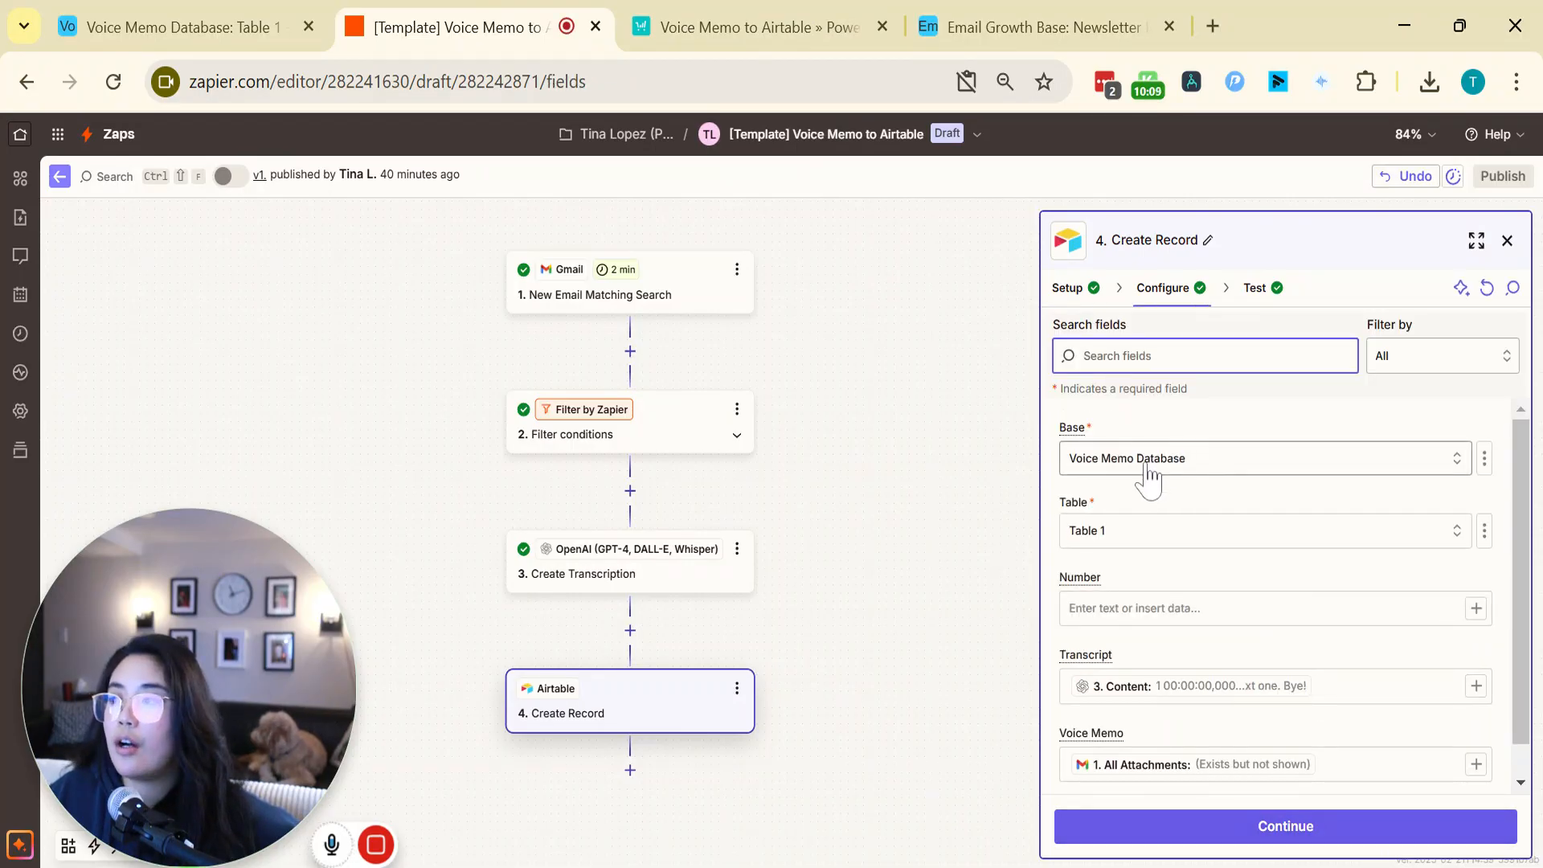
pyautogui.click(1238, 470)
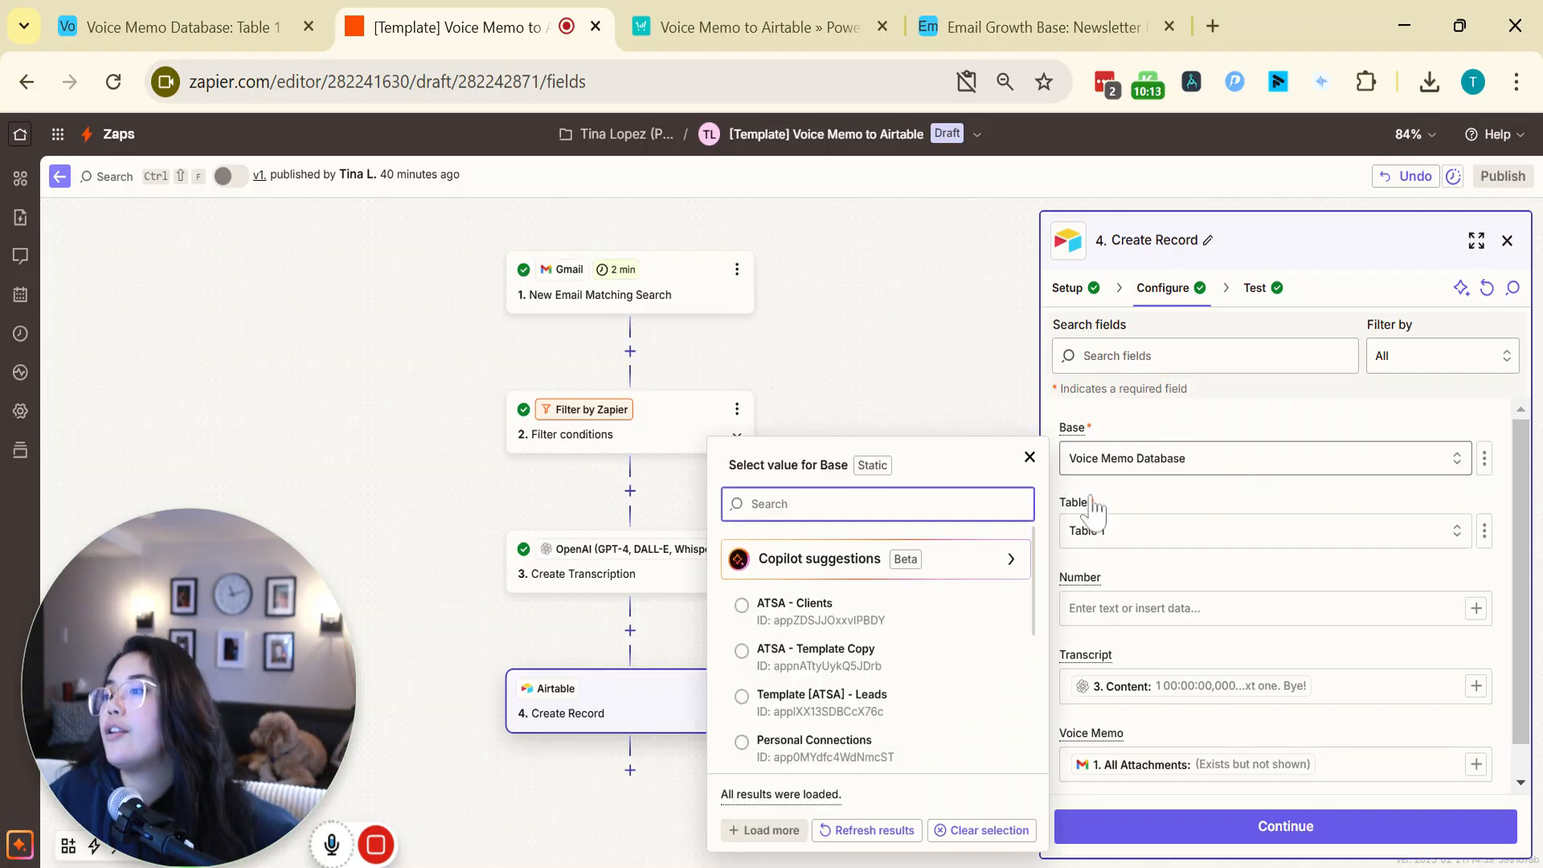
pyautogui.scroll(-5, 935, 627)
pyautogui.scroll(-4, 935, 627)
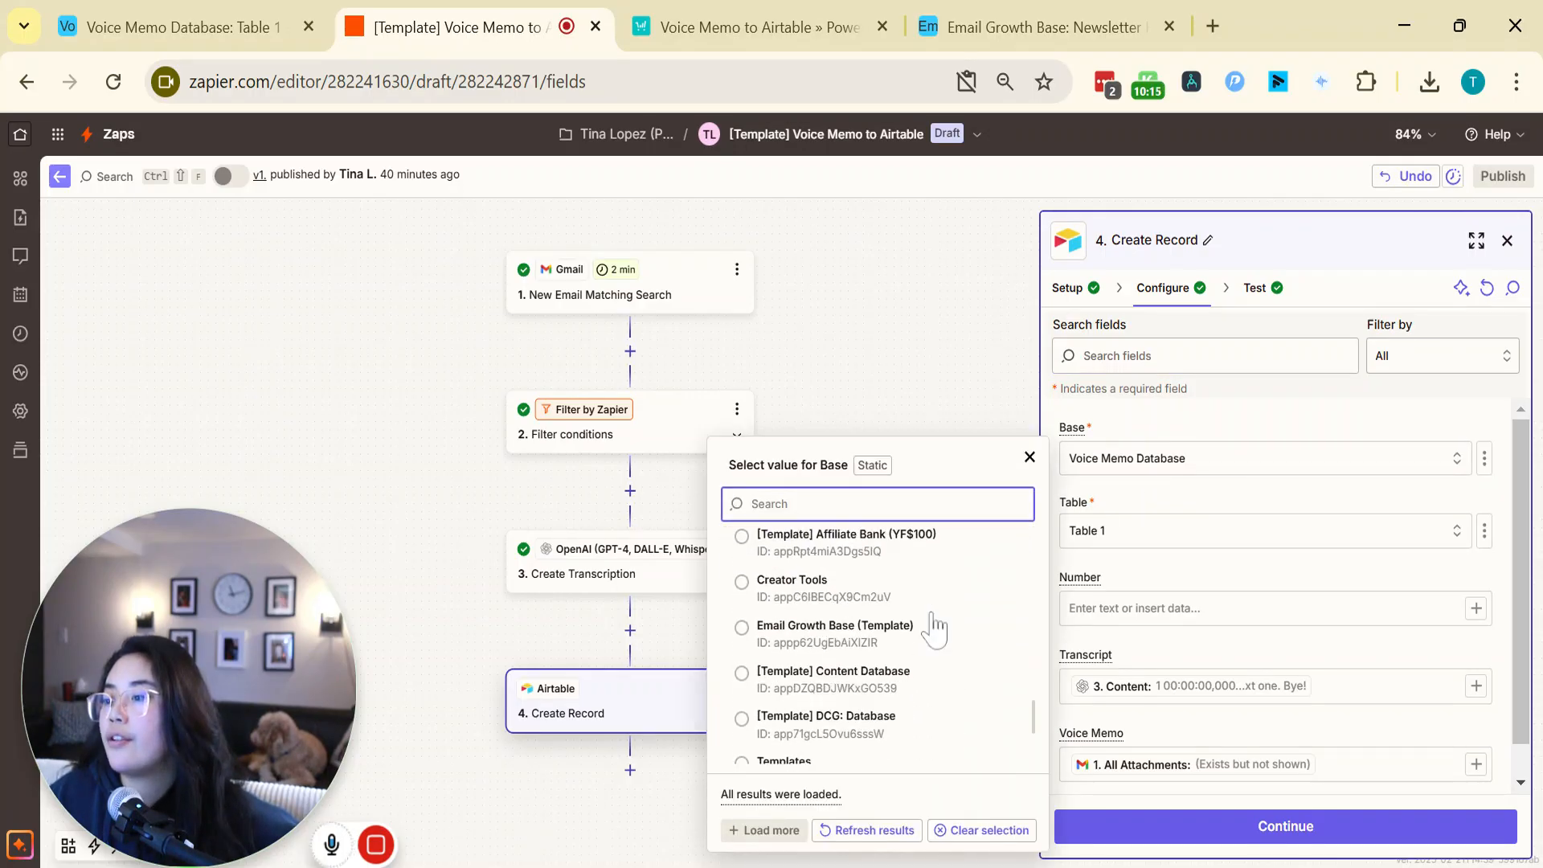
pyautogui.scroll(3, 935, 627)
pyautogui.click(1197, 438)
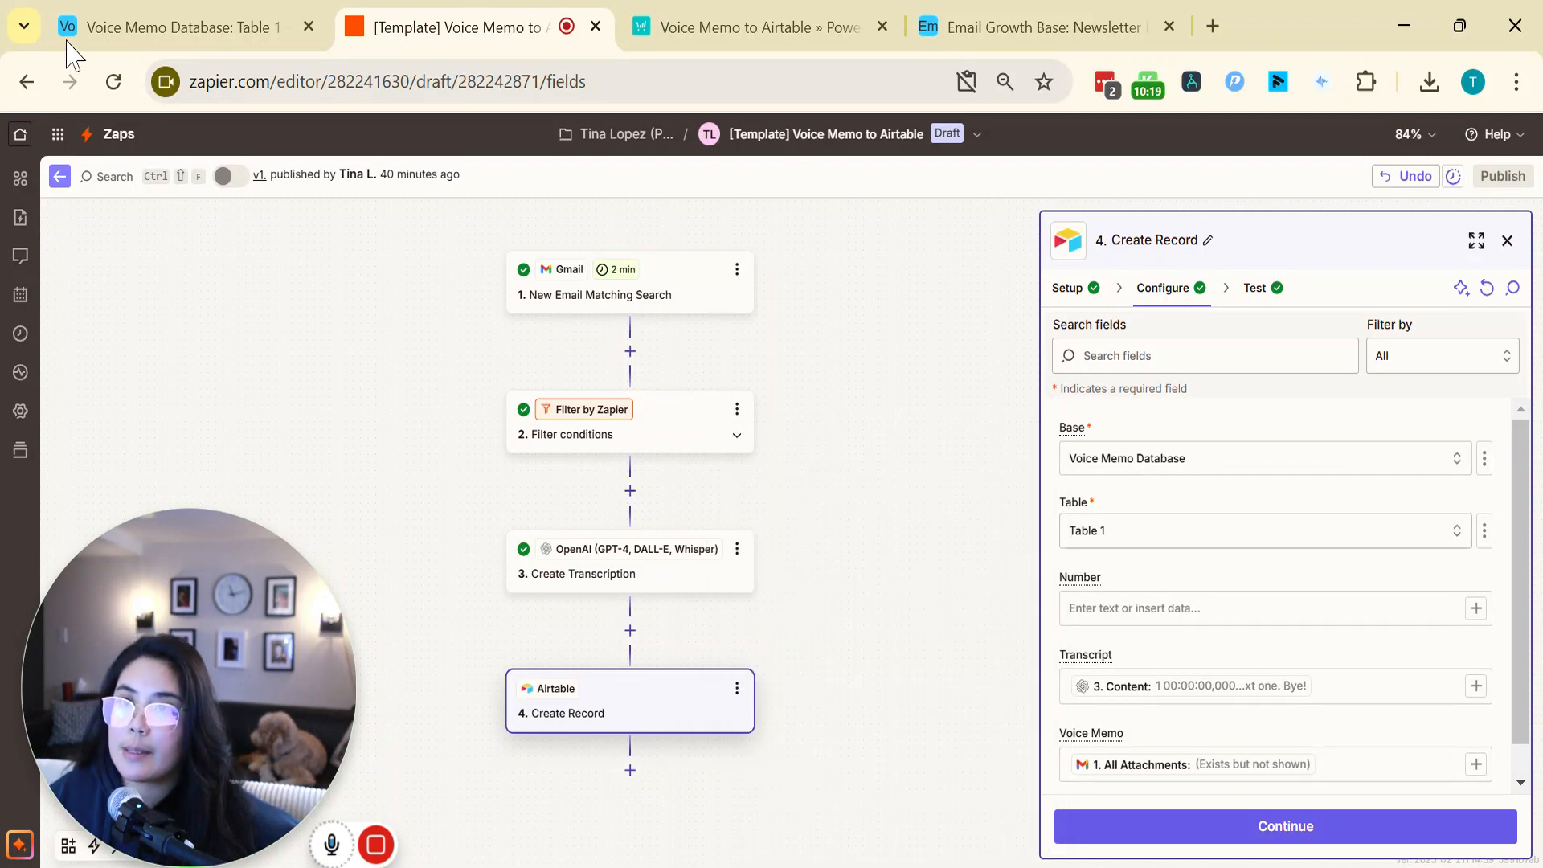
pyautogui.click(211, 27)
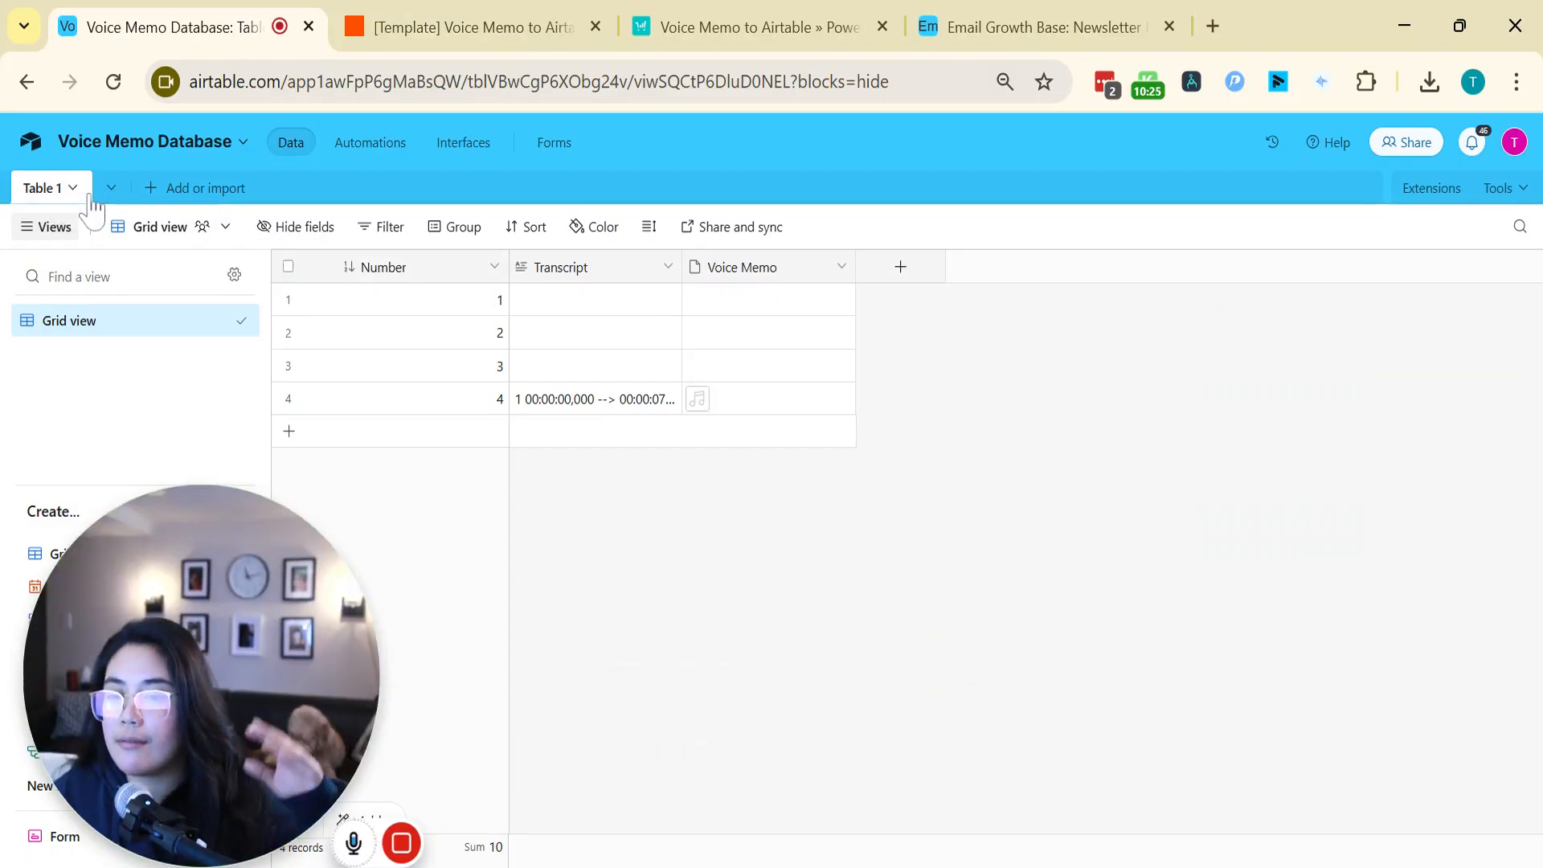
pyautogui.click(551, 24)
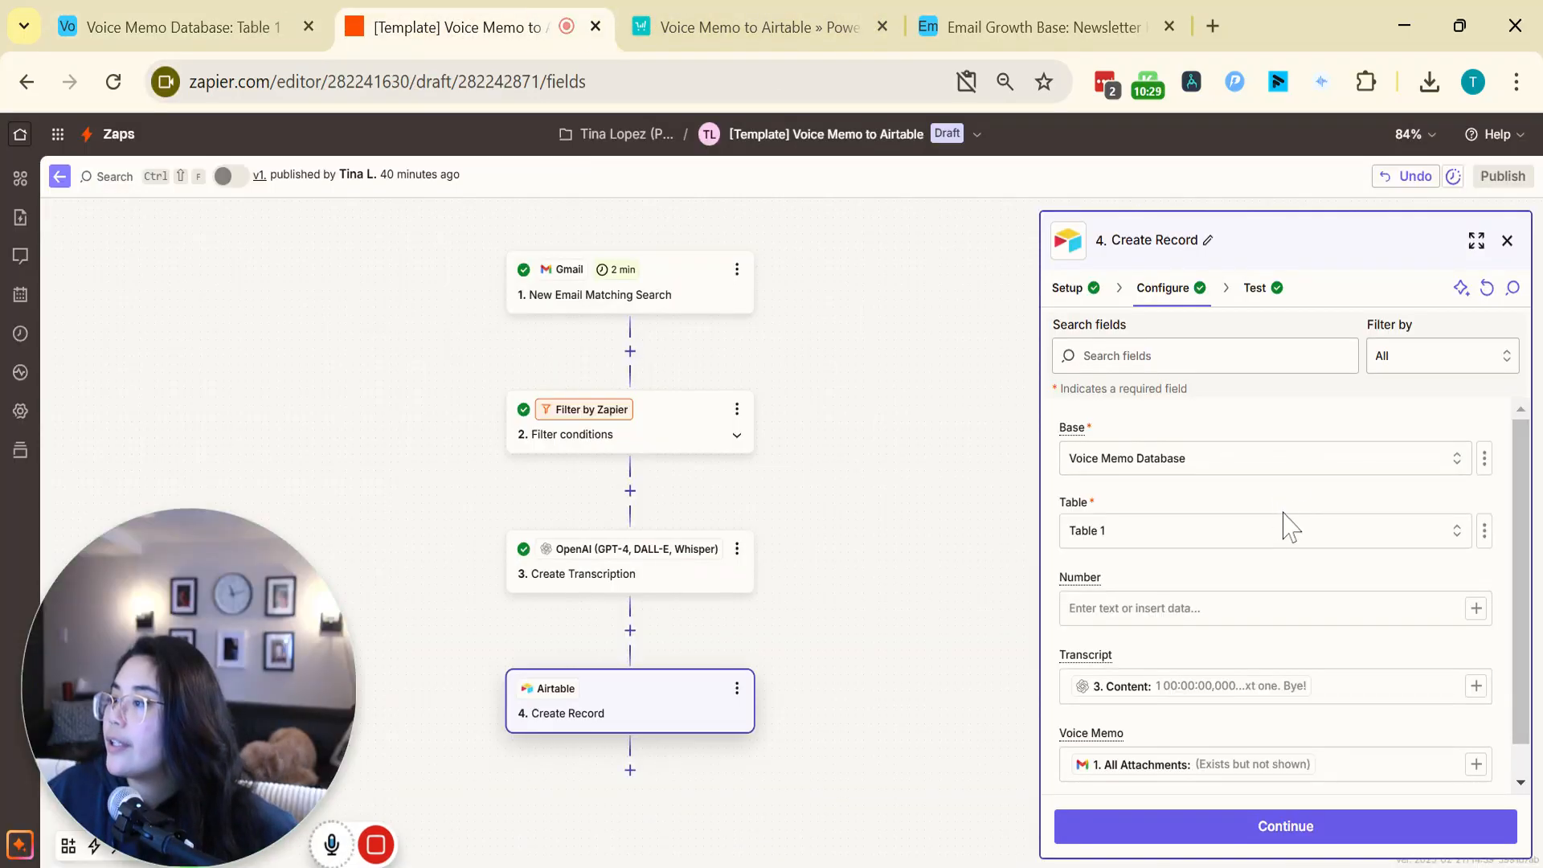
# Look at the OpenAI Create Transcription data available for the Transcript field
pyautogui.scroll(-1, 1286, 524)
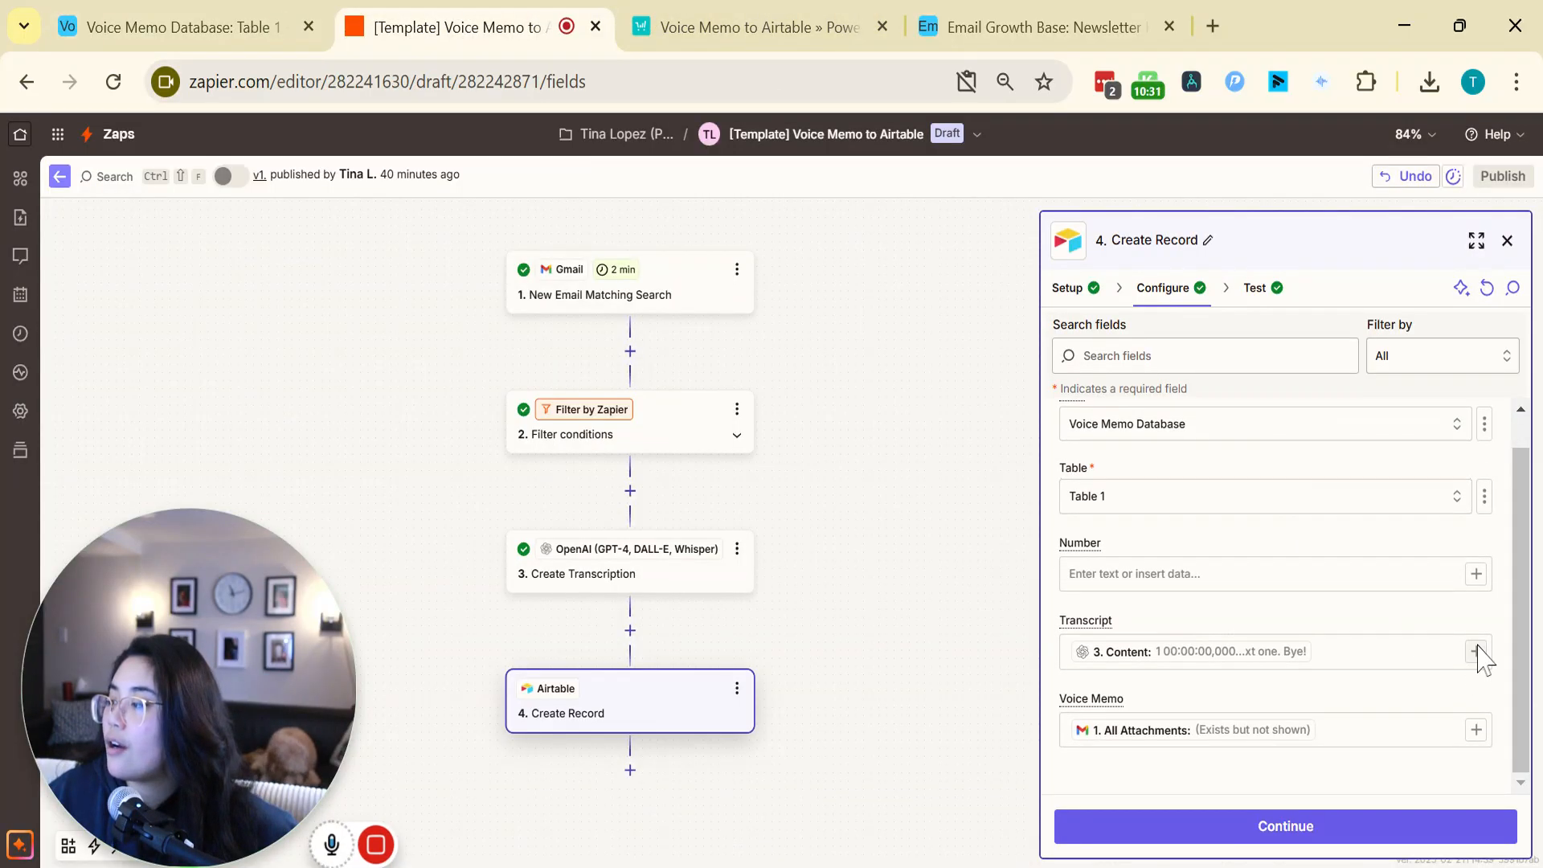
pyautogui.click(1443, 652)
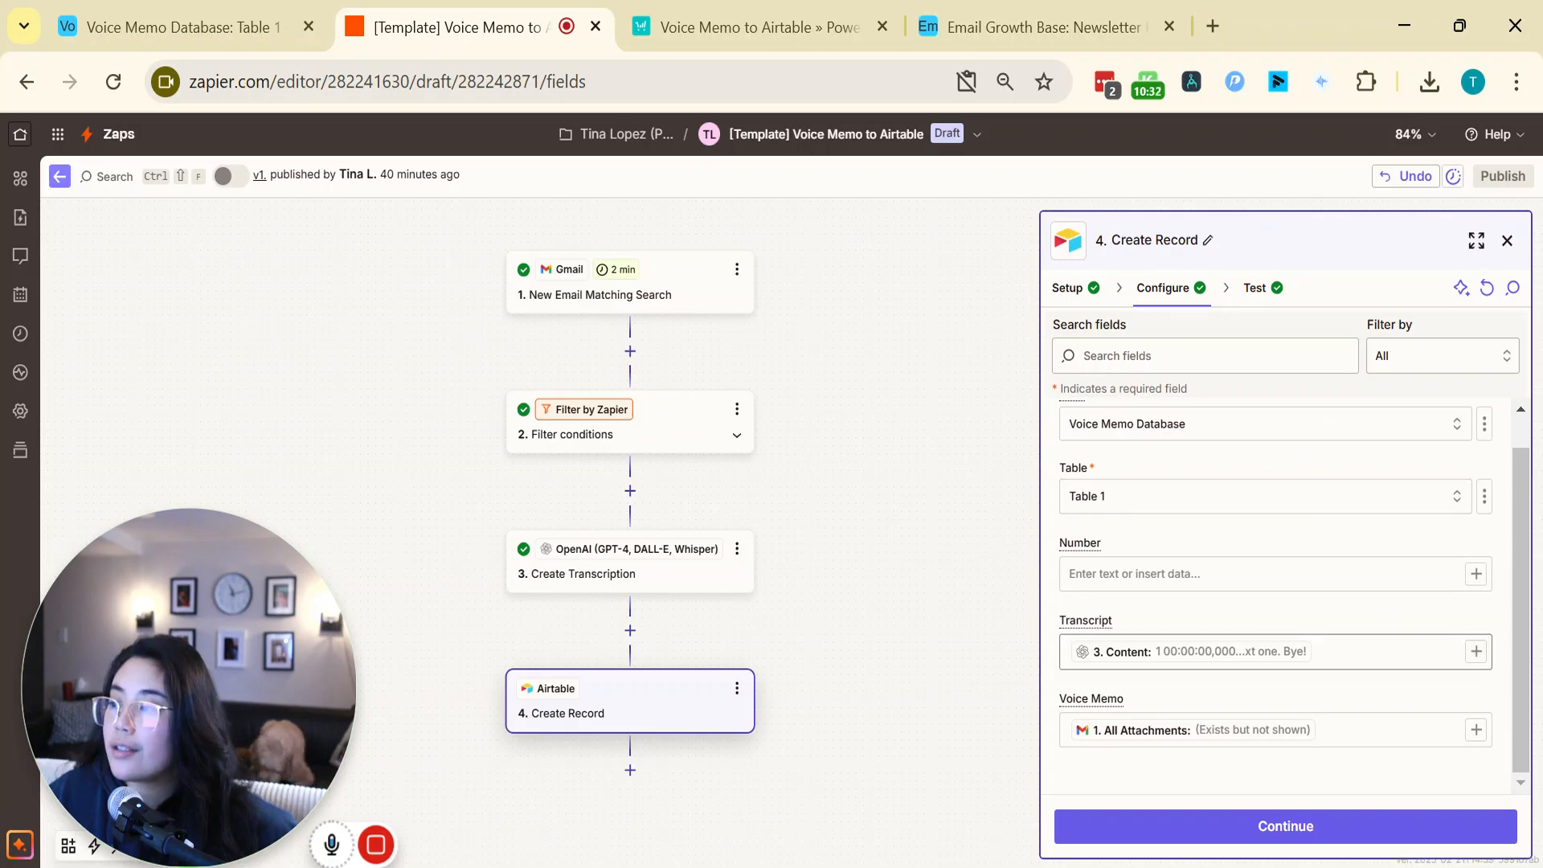
pyautogui.click(1476, 651)
pyautogui.click(932, 795)
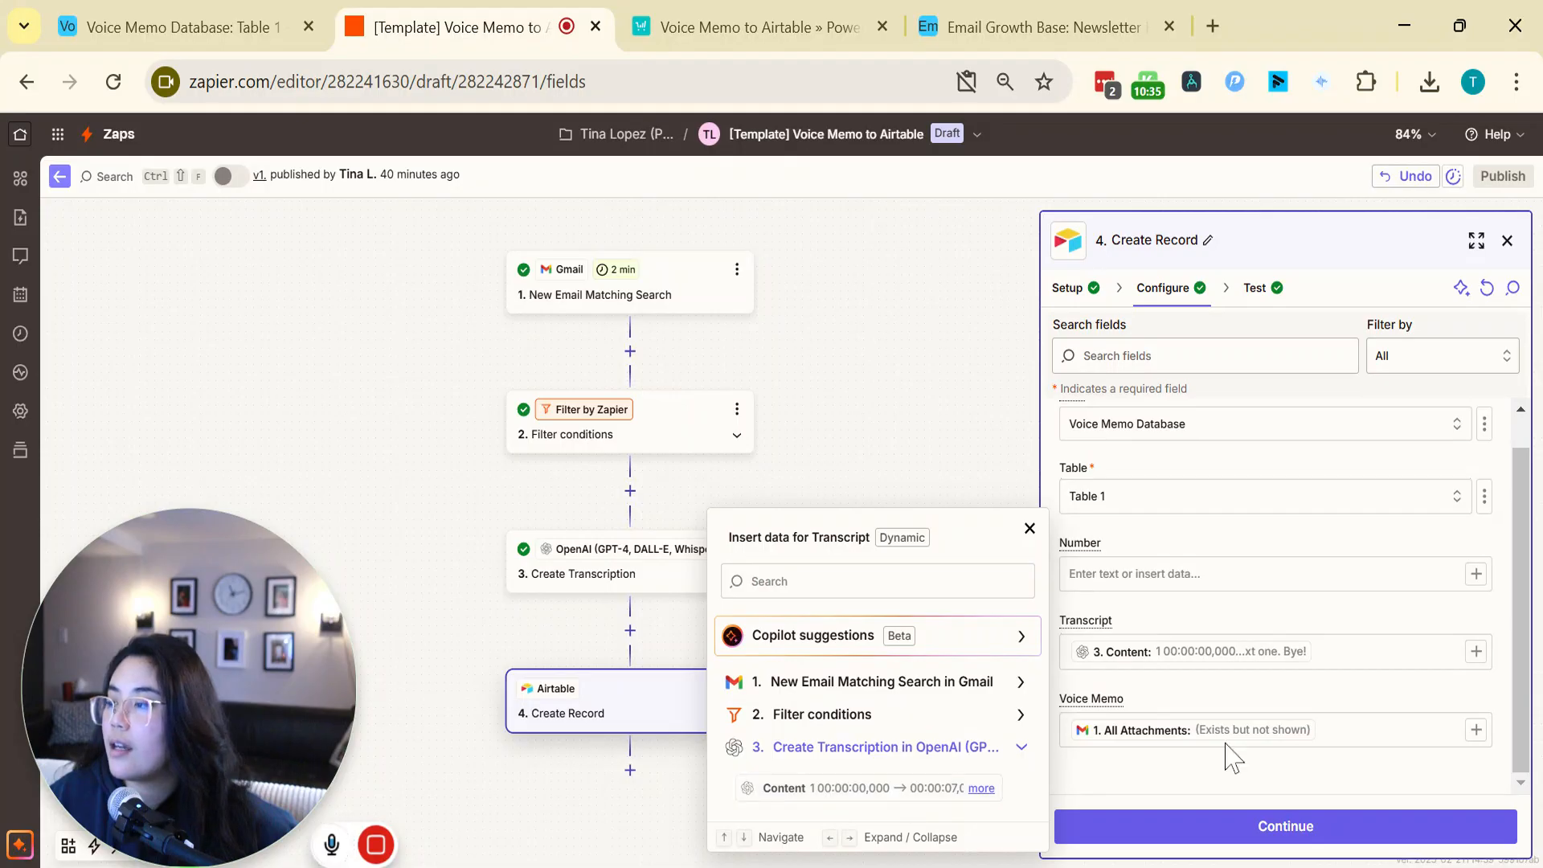
# Browse the Gmail trigger data available for the Voice Memo field, keeping All Attachments mapped
pyautogui.click(1475, 729)
pyautogui.click(1476, 730)
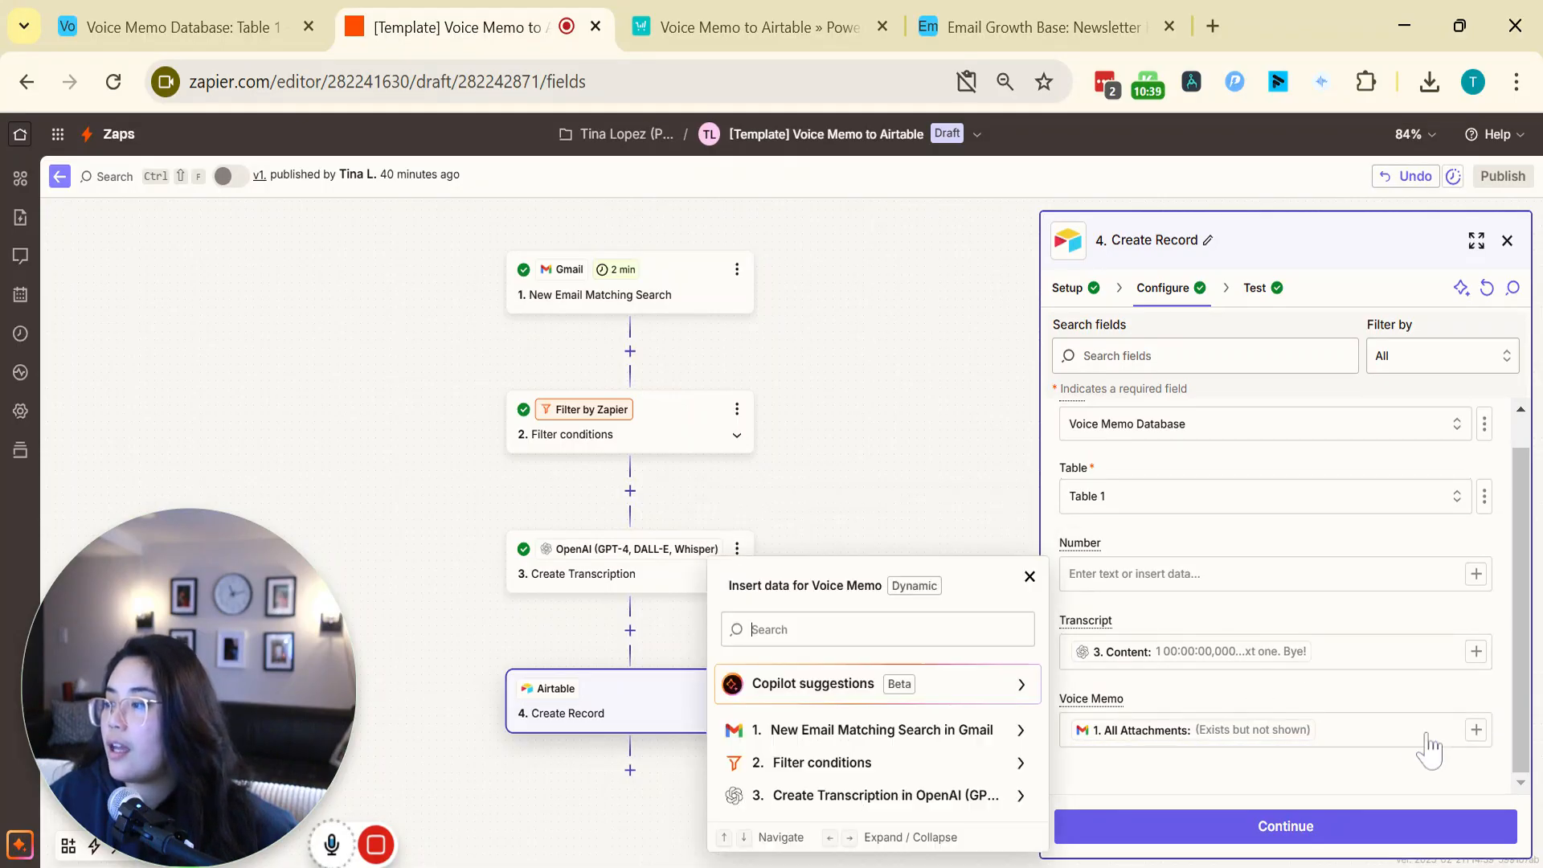
pyautogui.click(900, 735)
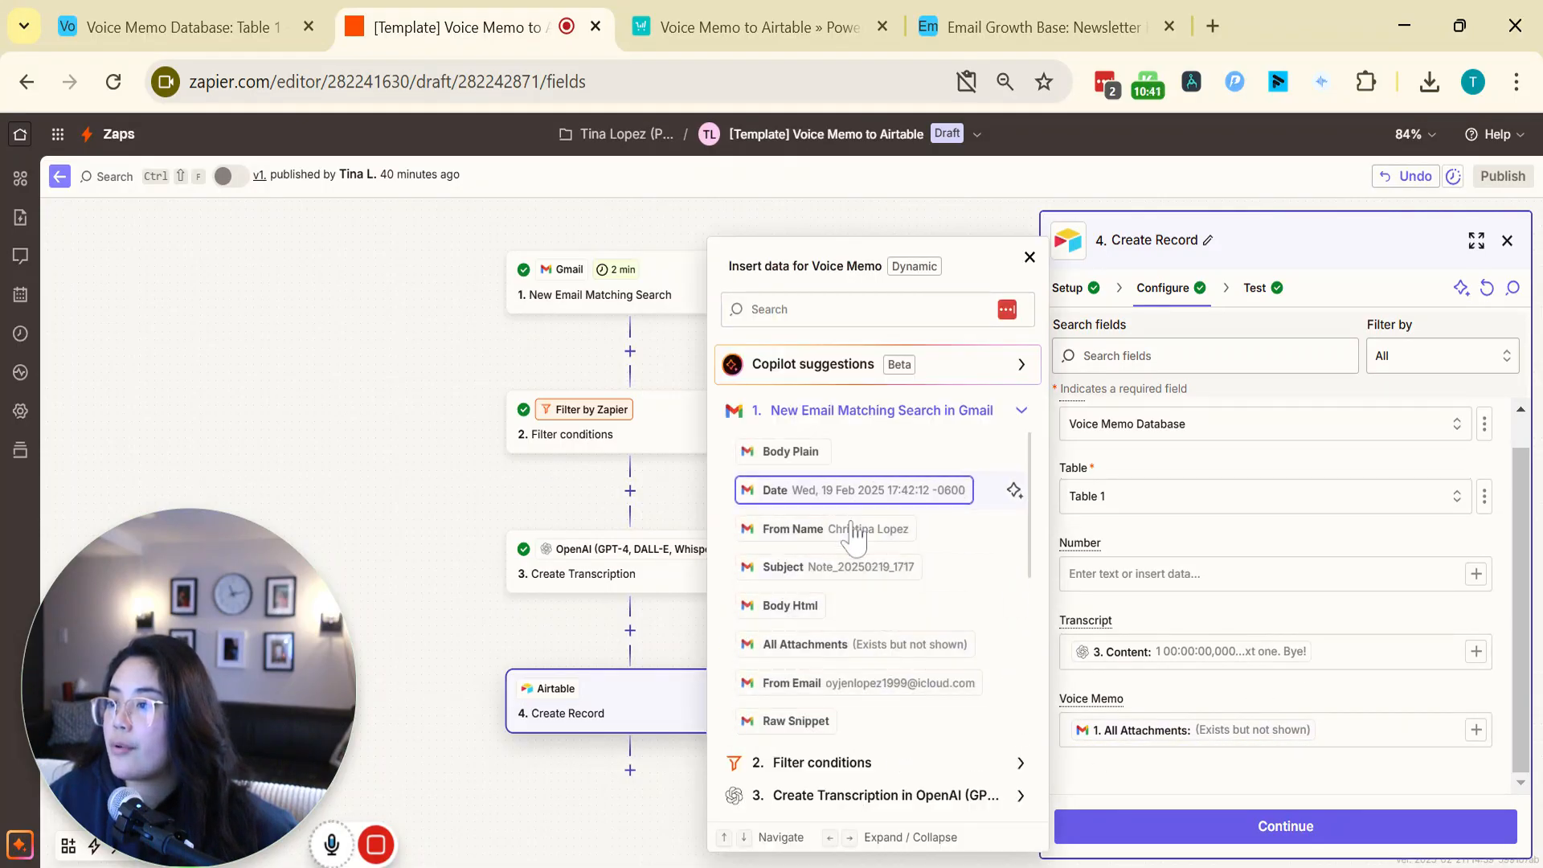
pyautogui.scroll(-3, 872, 514)
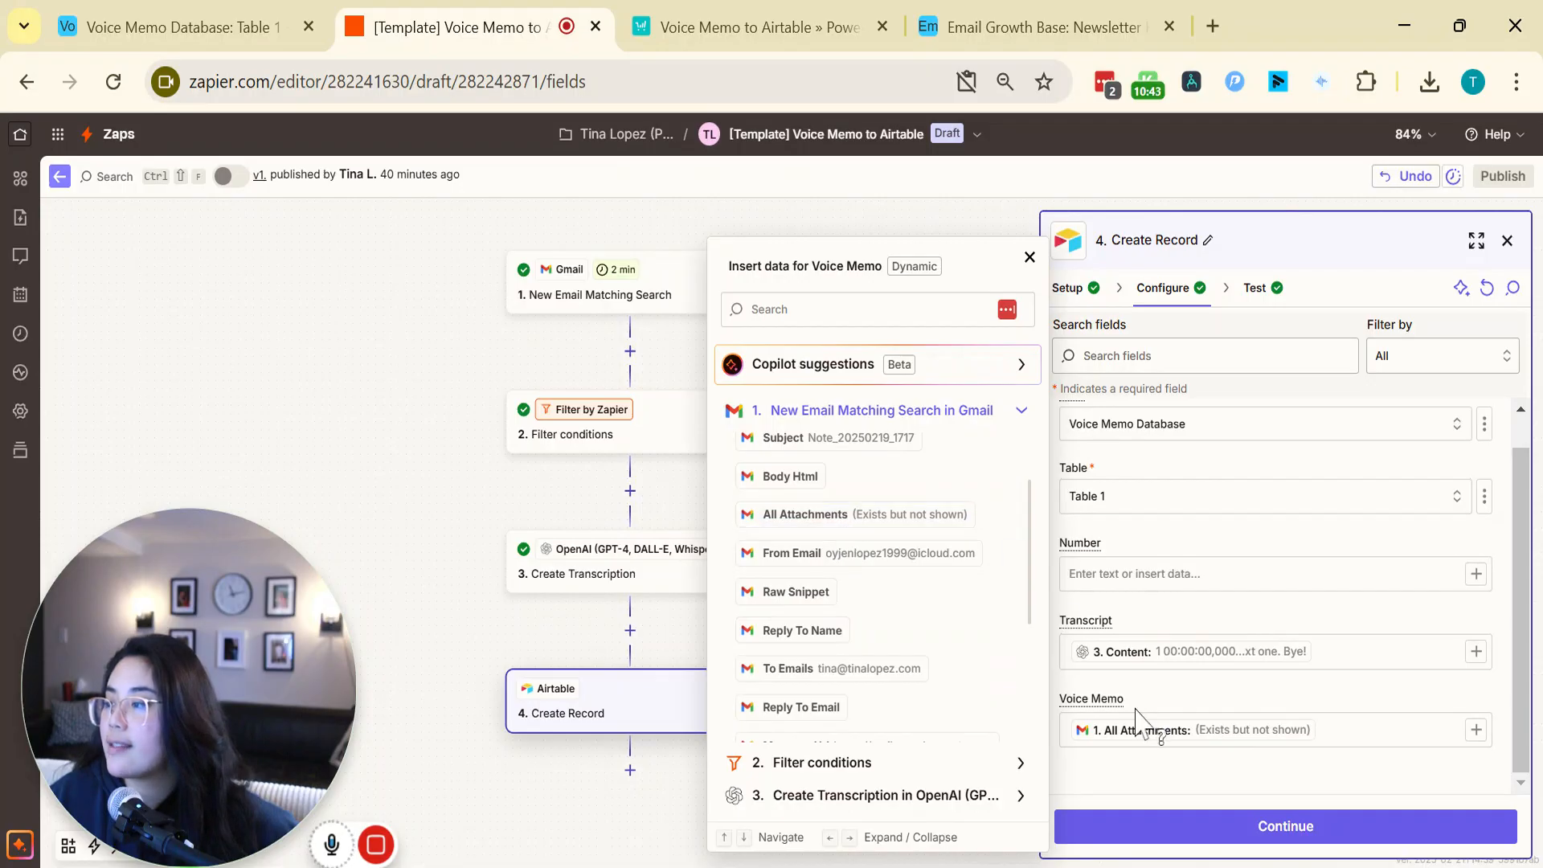
pyautogui.click(1190, 788)
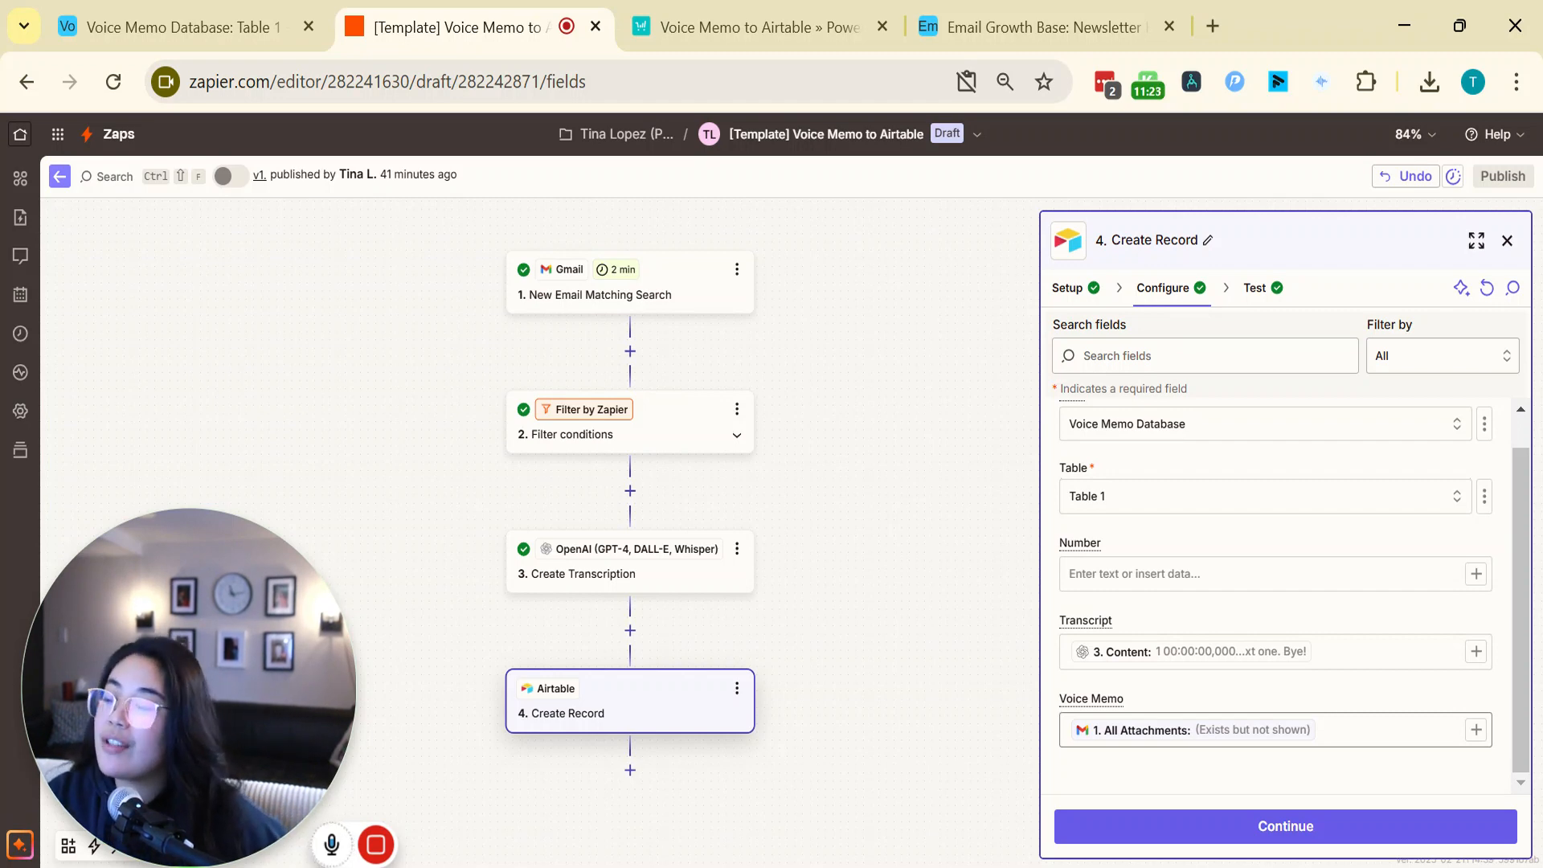
# Continue to the Create Record step's test and look through its output data
pyautogui.click(1284, 825)
pyautogui.scroll(-3, 1203, 679)
pyautogui.scroll(3, 1204, 679)
# Expand record 4 in the Airtable Voice Memo Database, review its transcript and voice memo attachment, close it, and return to the Zap editor
pyautogui.click(183, 24)
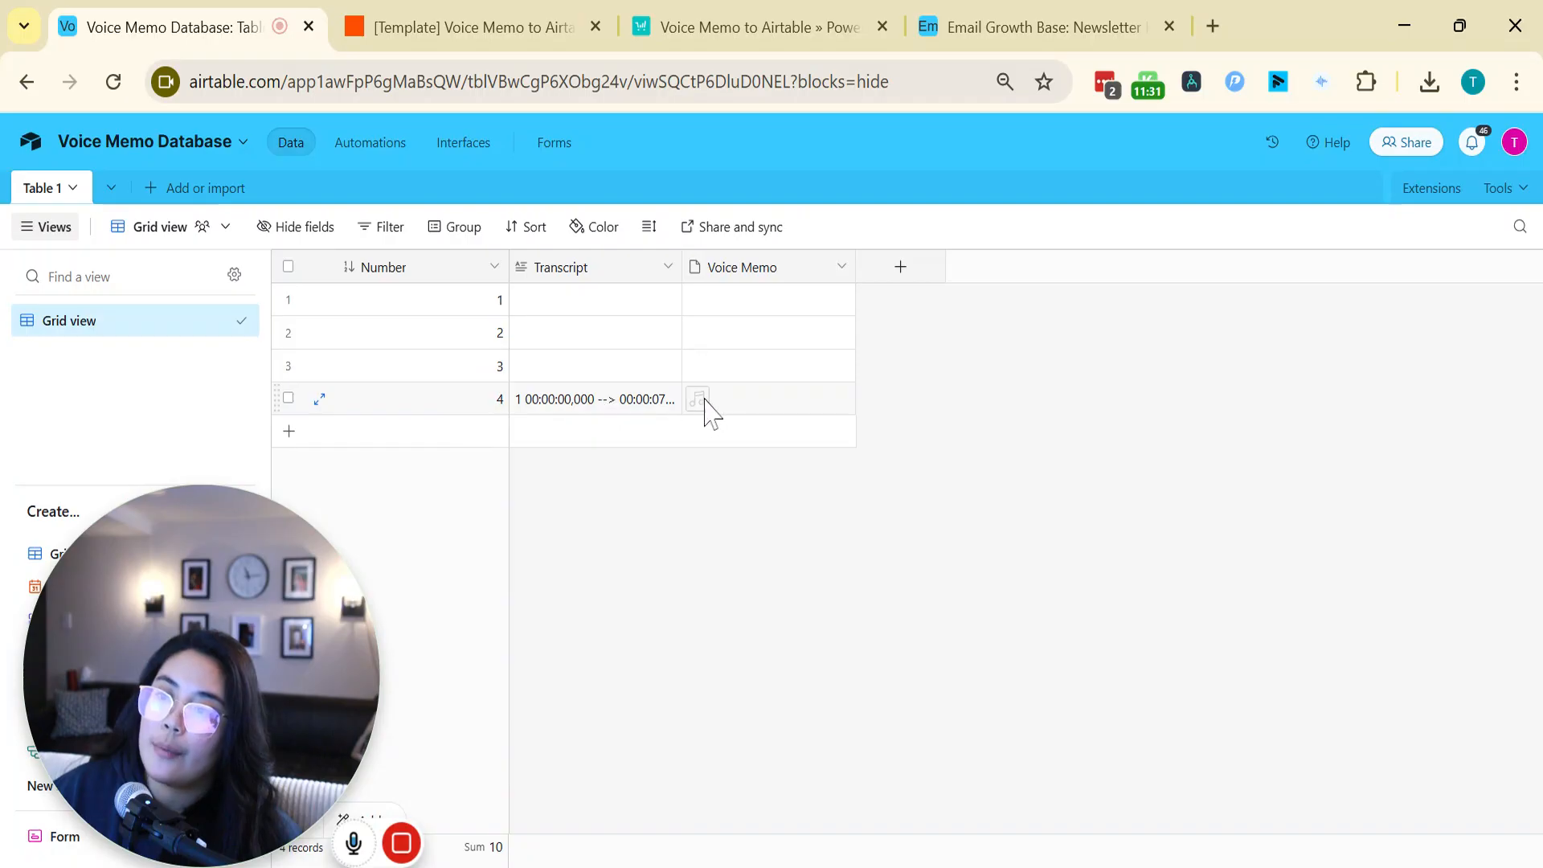
pyautogui.click(499, 397)
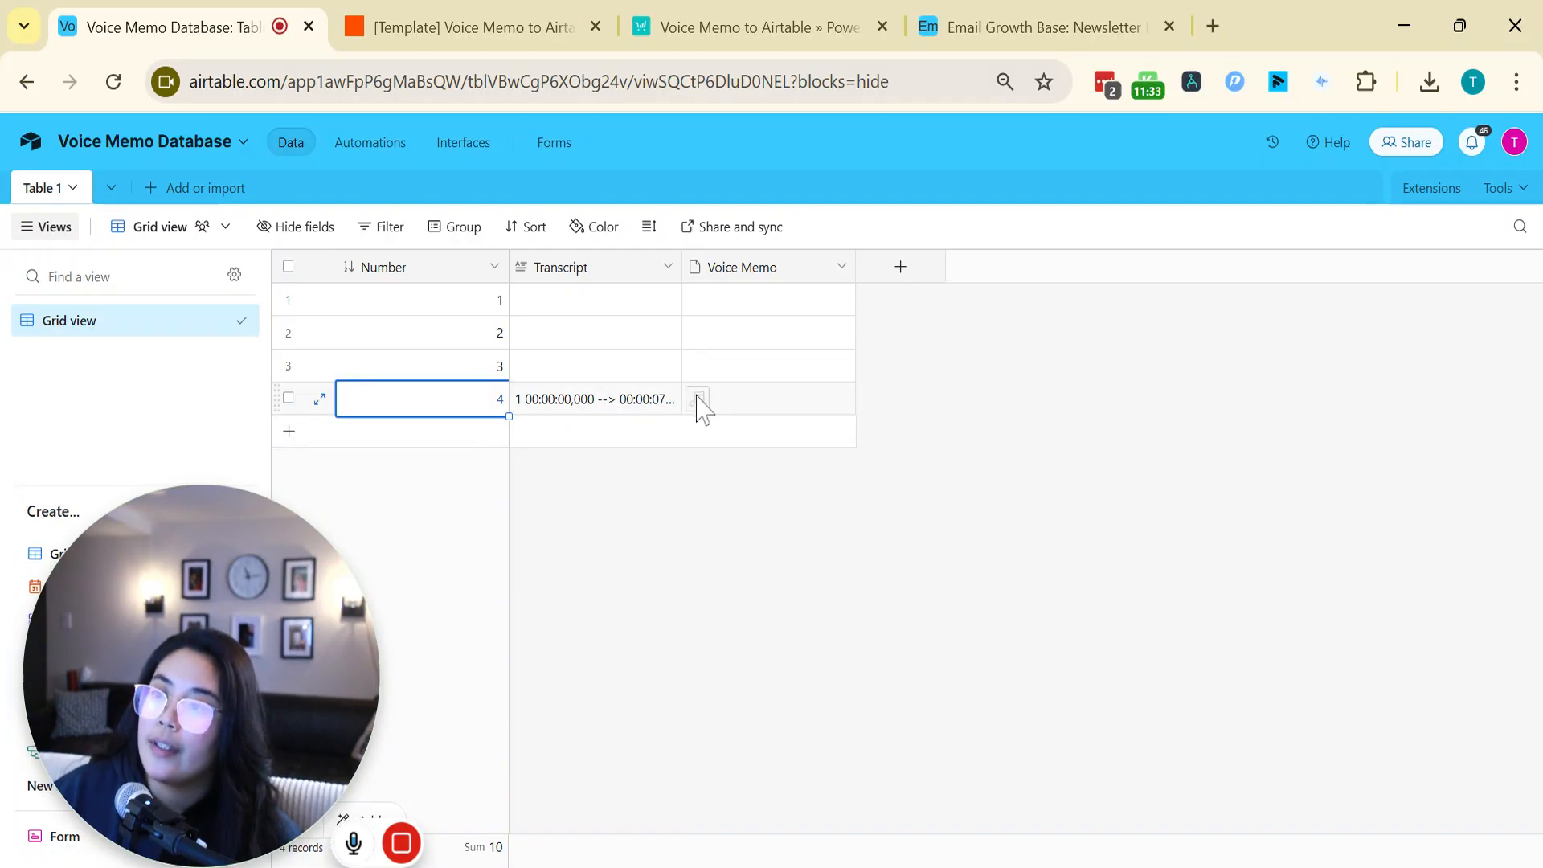
pyautogui.click(318, 397)
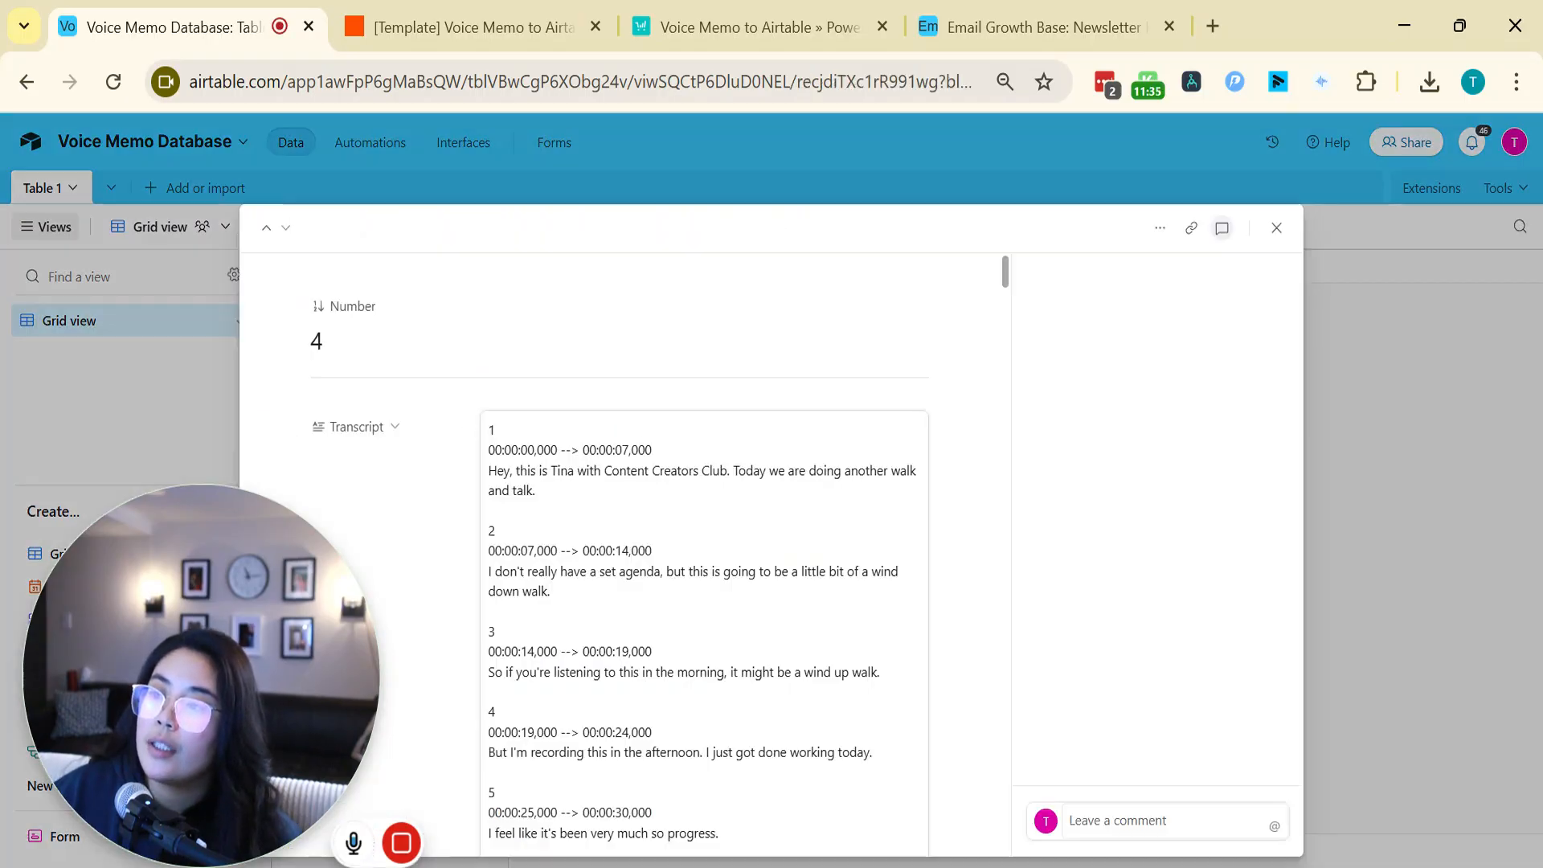
pyautogui.scroll(-20, 705, 555)
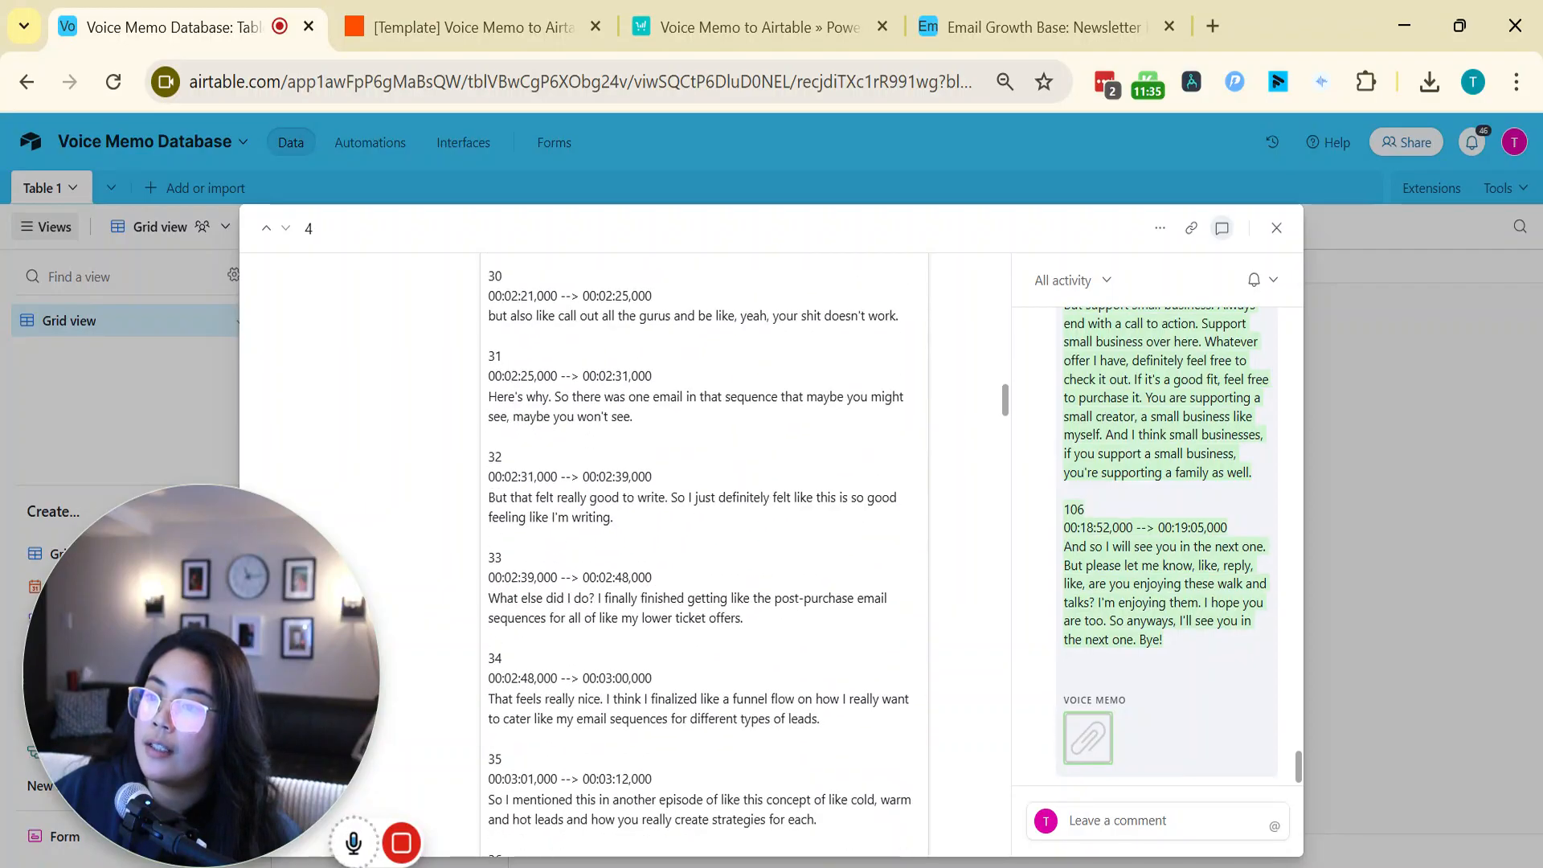
pyautogui.scroll(-20, 704, 555)
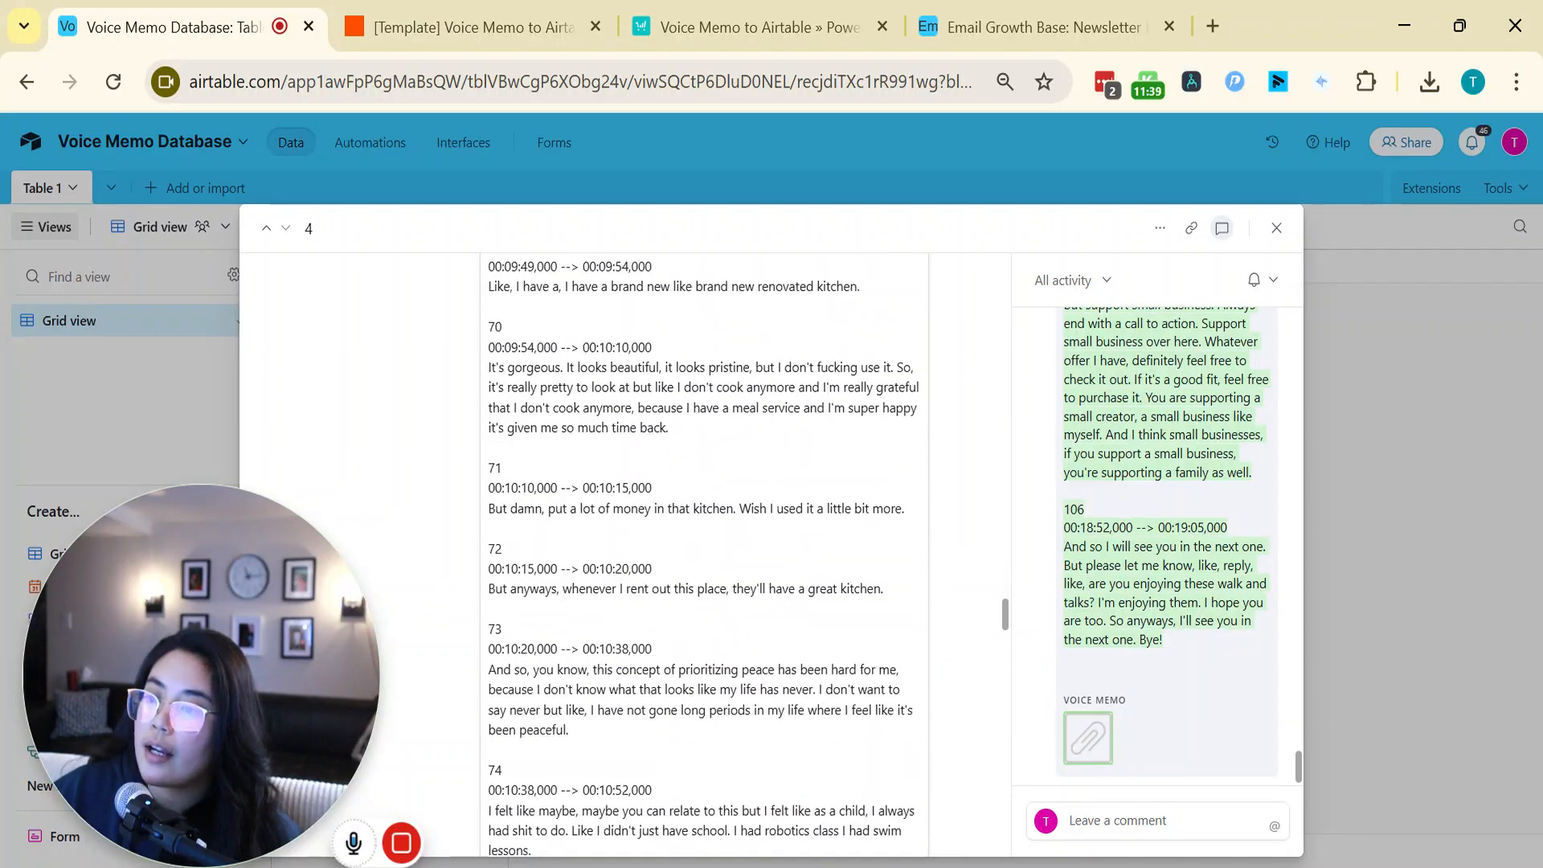
pyautogui.scroll(-20, 704, 554)
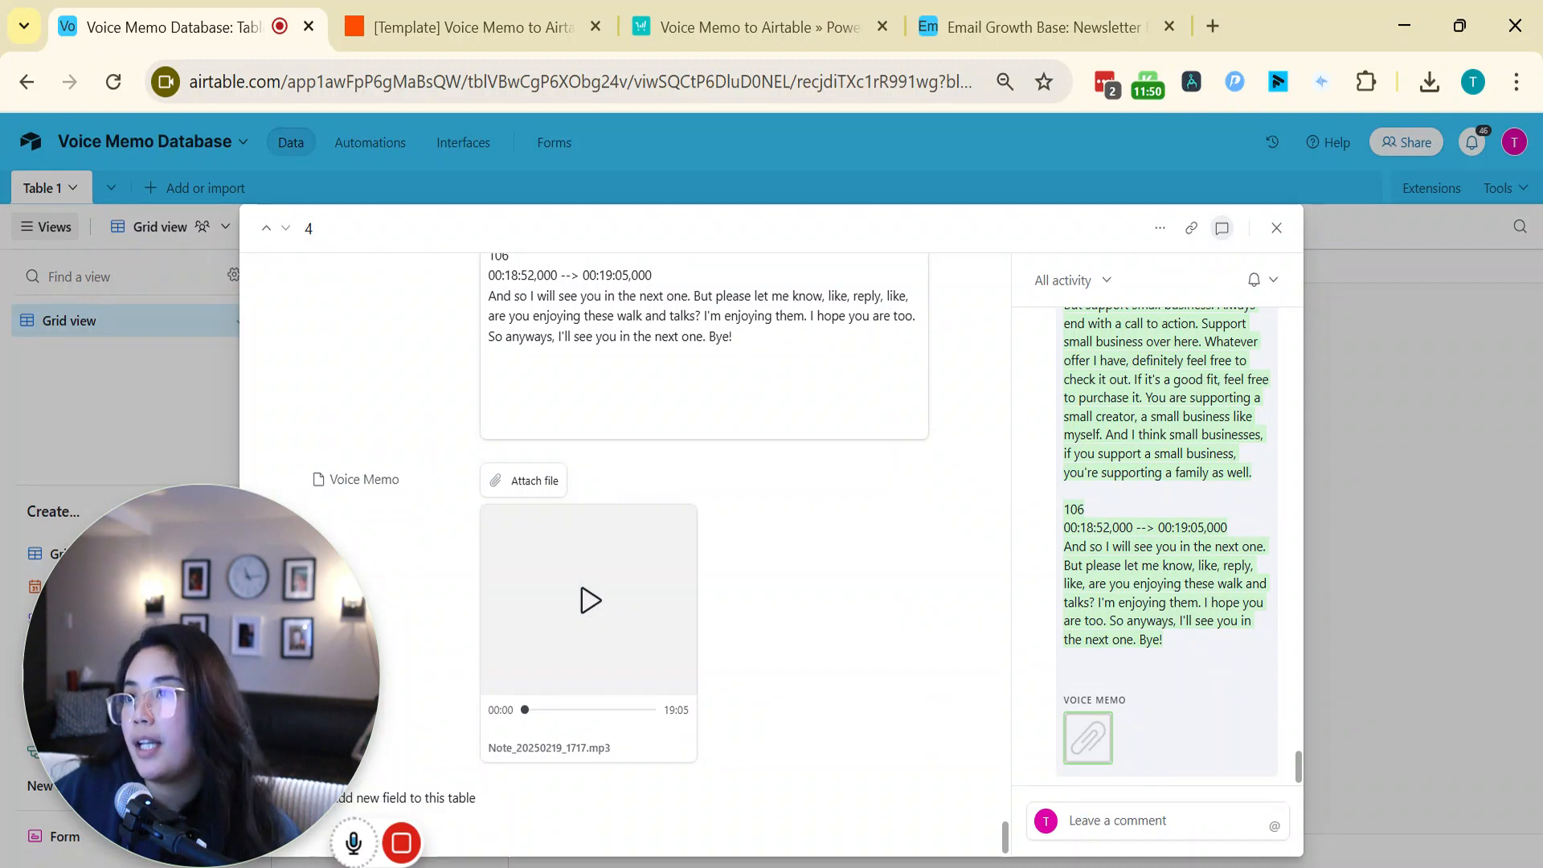
pyautogui.click(659, 200)
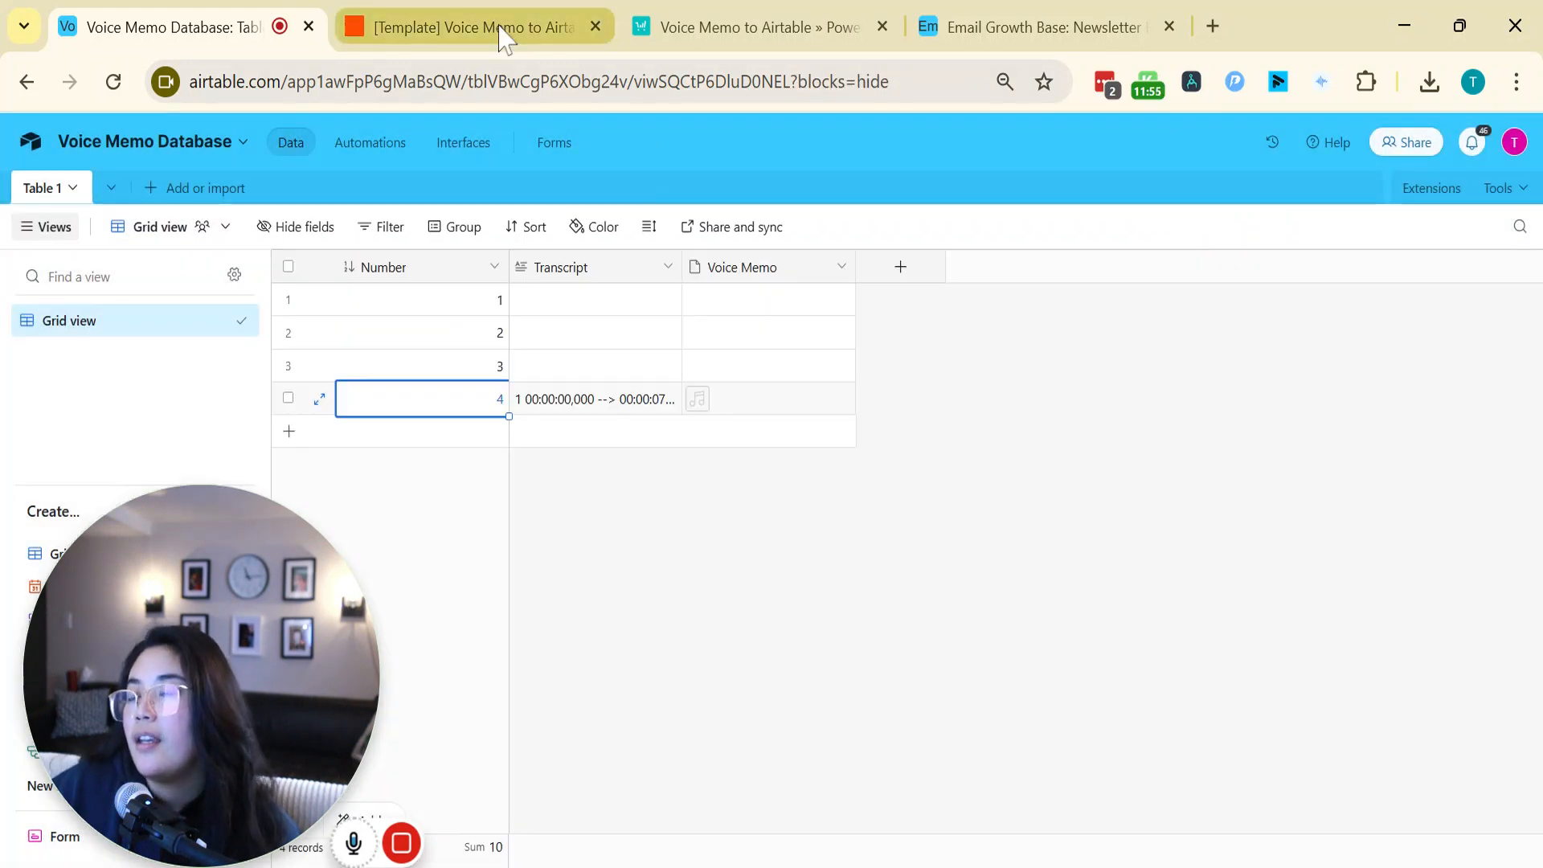
pyautogui.click(552, 24)
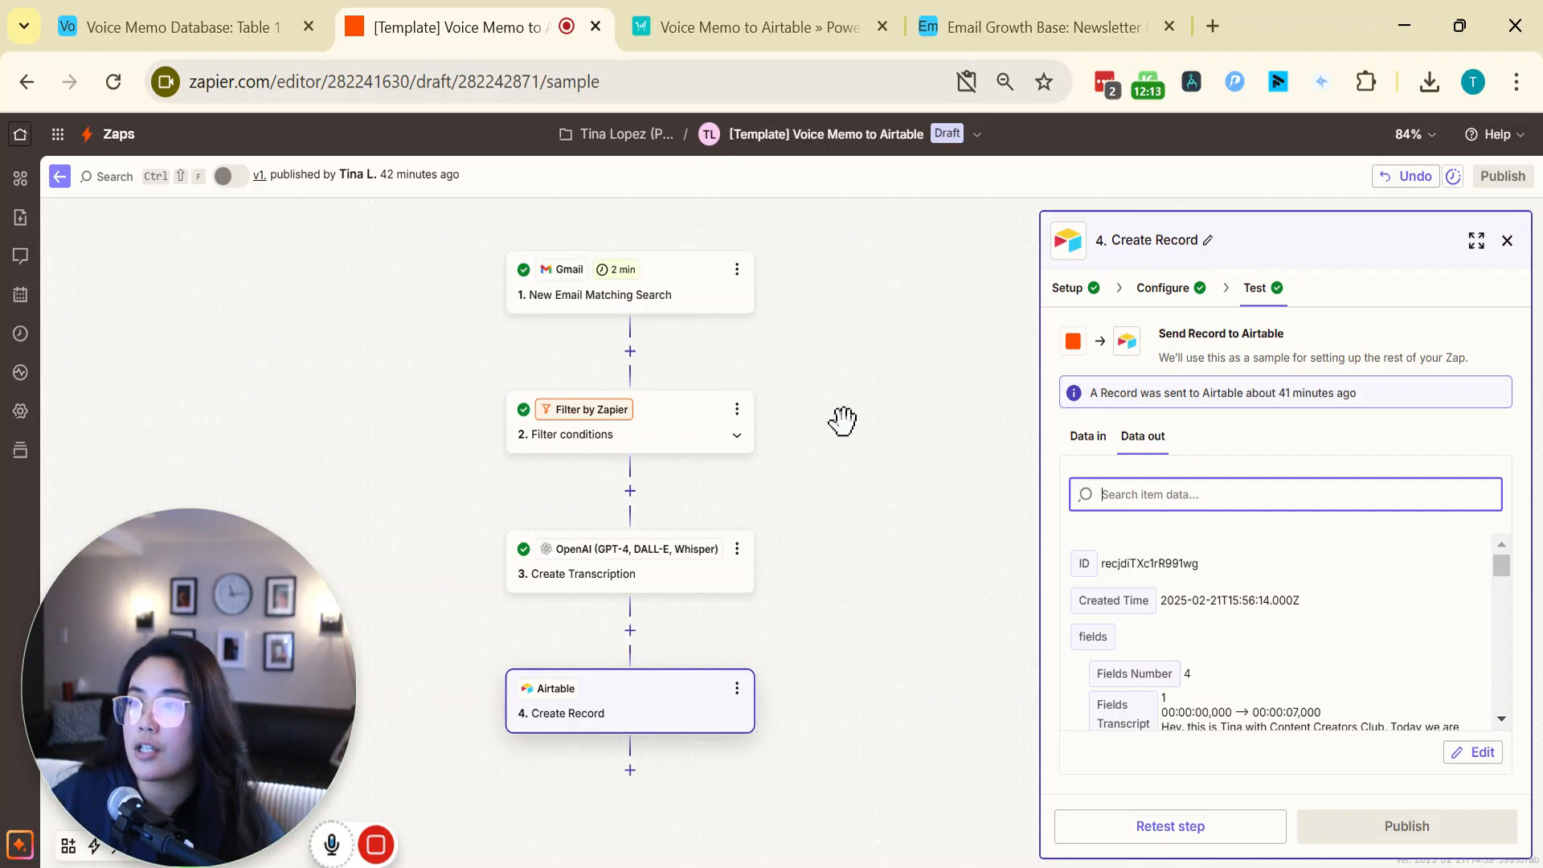
# Switch to the Email Growth Base in Airtable and examine the title, outline and content of the "[Audio] Finding Peace in Productivity" record
pyautogui.click(1043, 50)
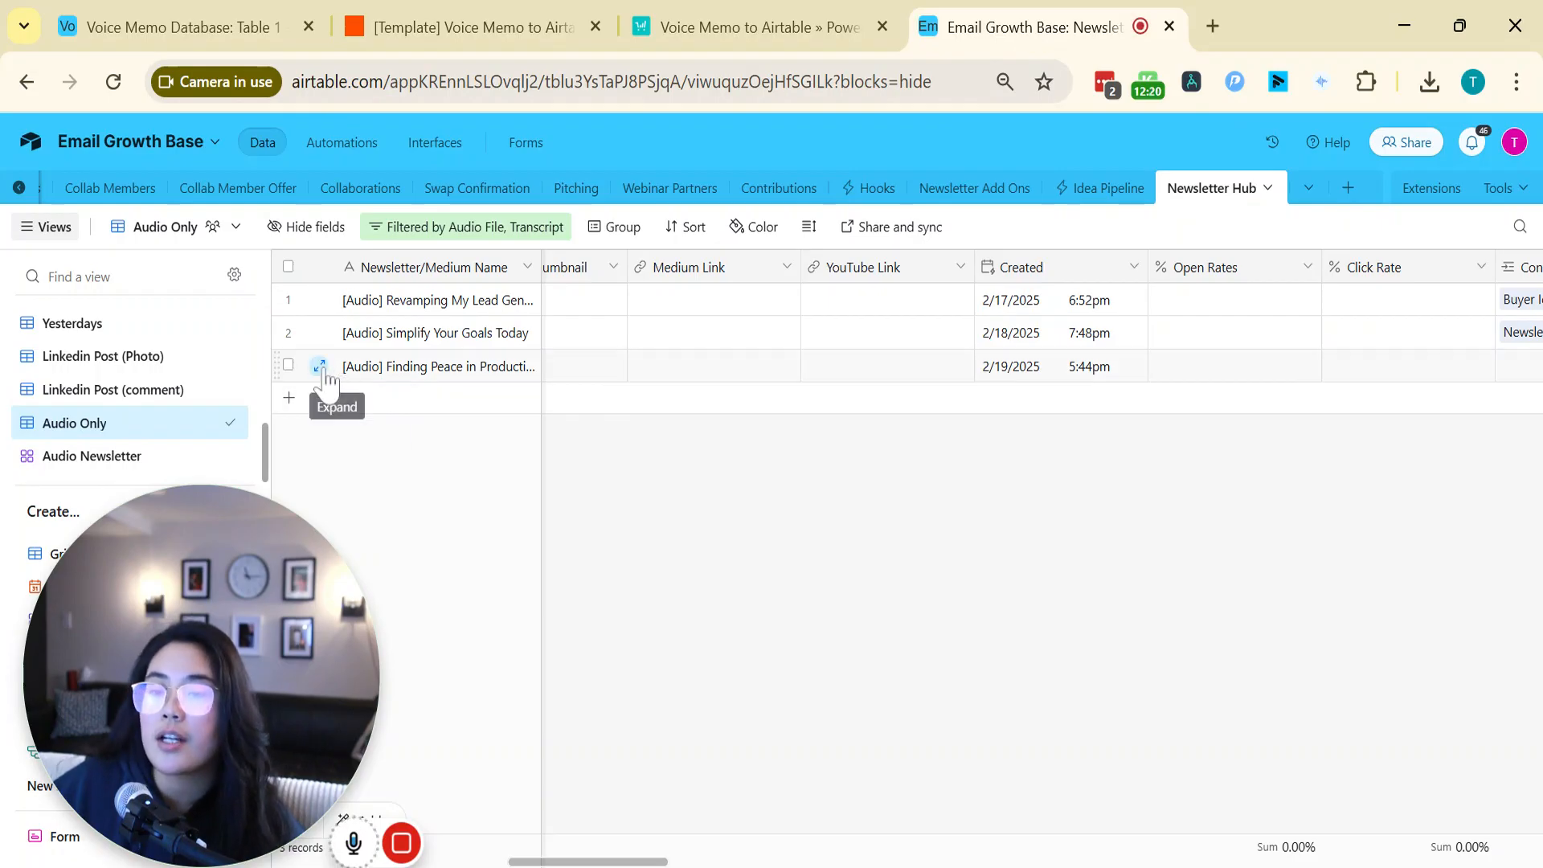
pyautogui.click(321, 367)
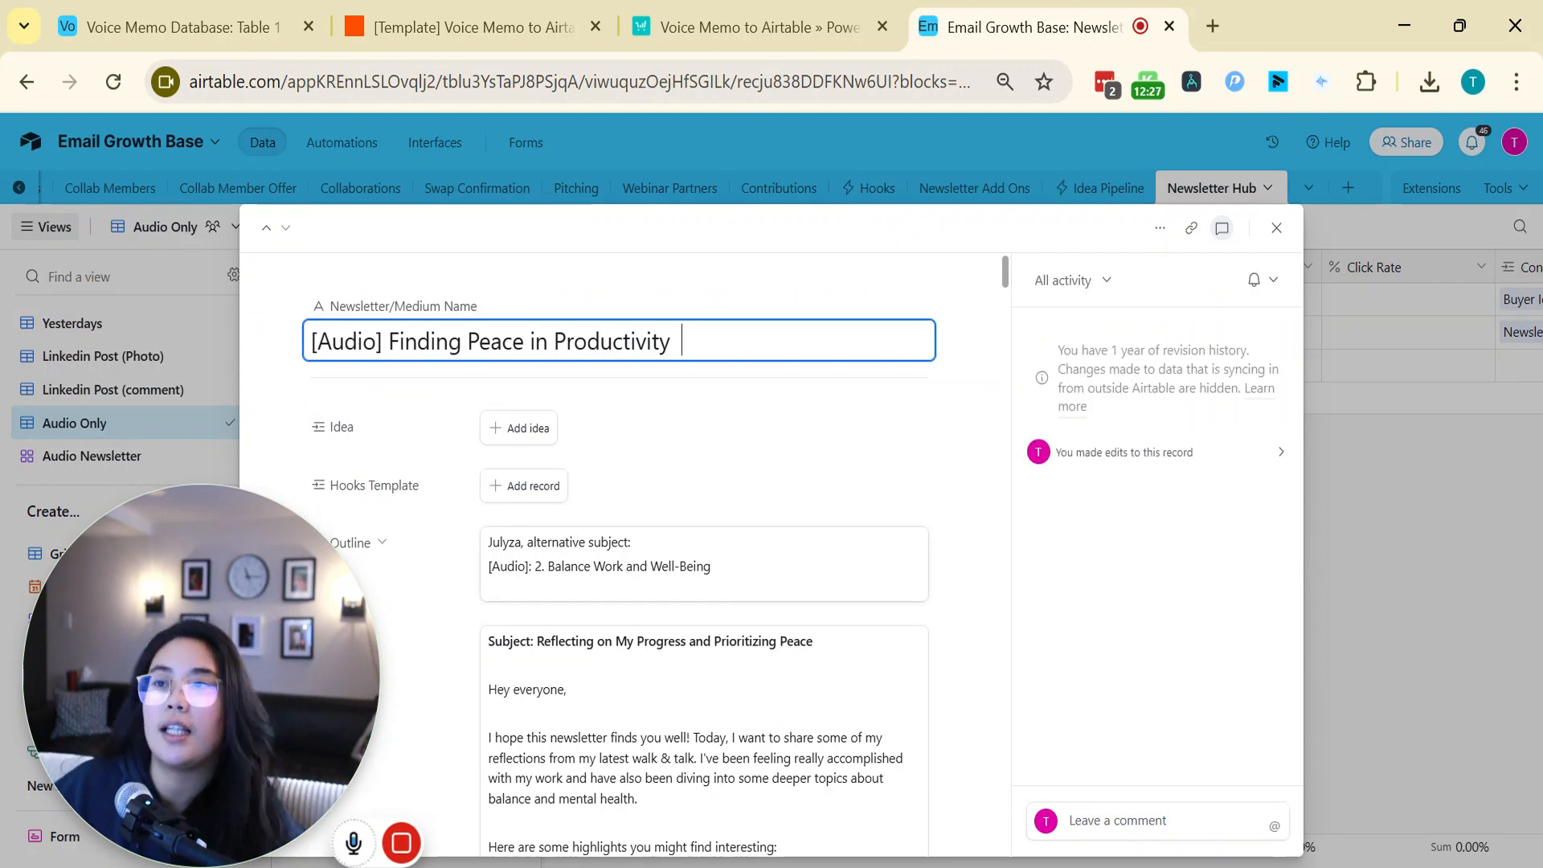
pyautogui.scroll(-7, 446, 514)
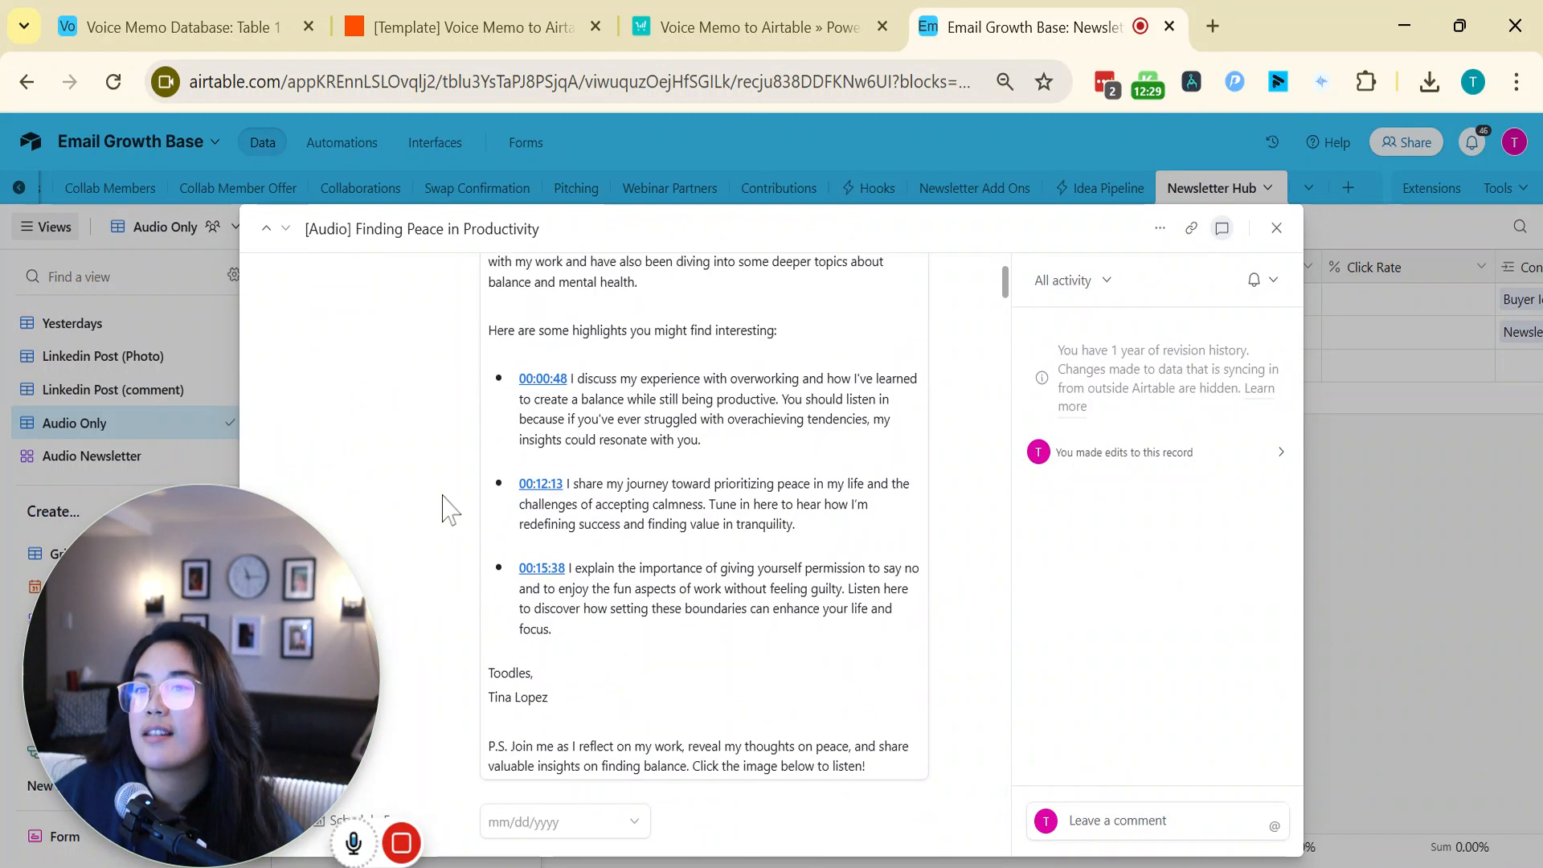
pyautogui.scroll(7, 450, 511)
pyautogui.scroll(-3, 696, 499)
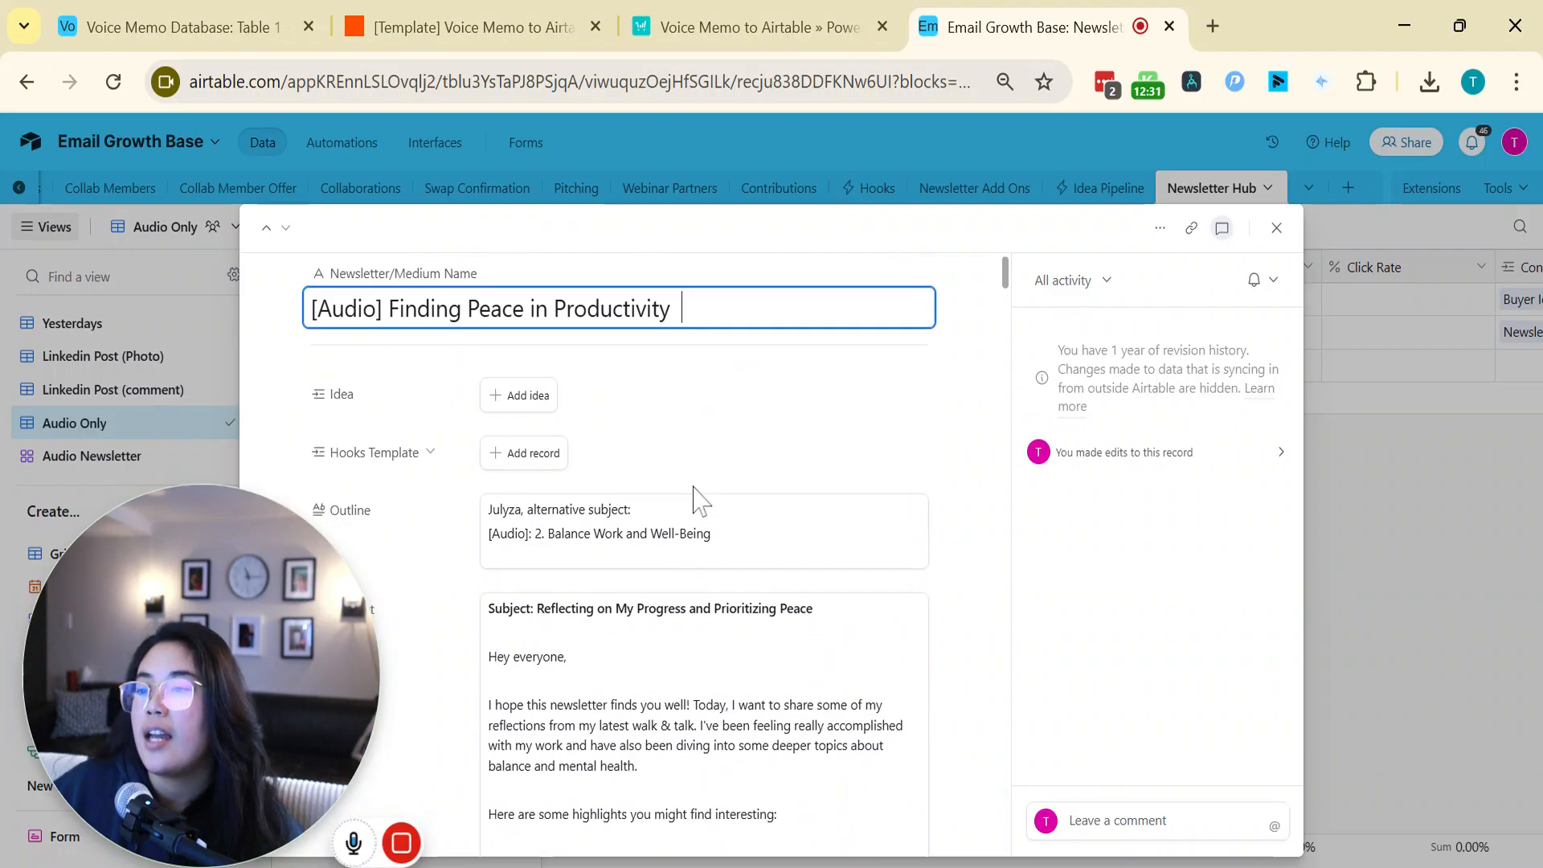
pyautogui.scroll(3, 696, 499)
pyautogui.moveTo(389, 341); pyautogui.dragTo(681, 342)
pyautogui.click(708, 426)
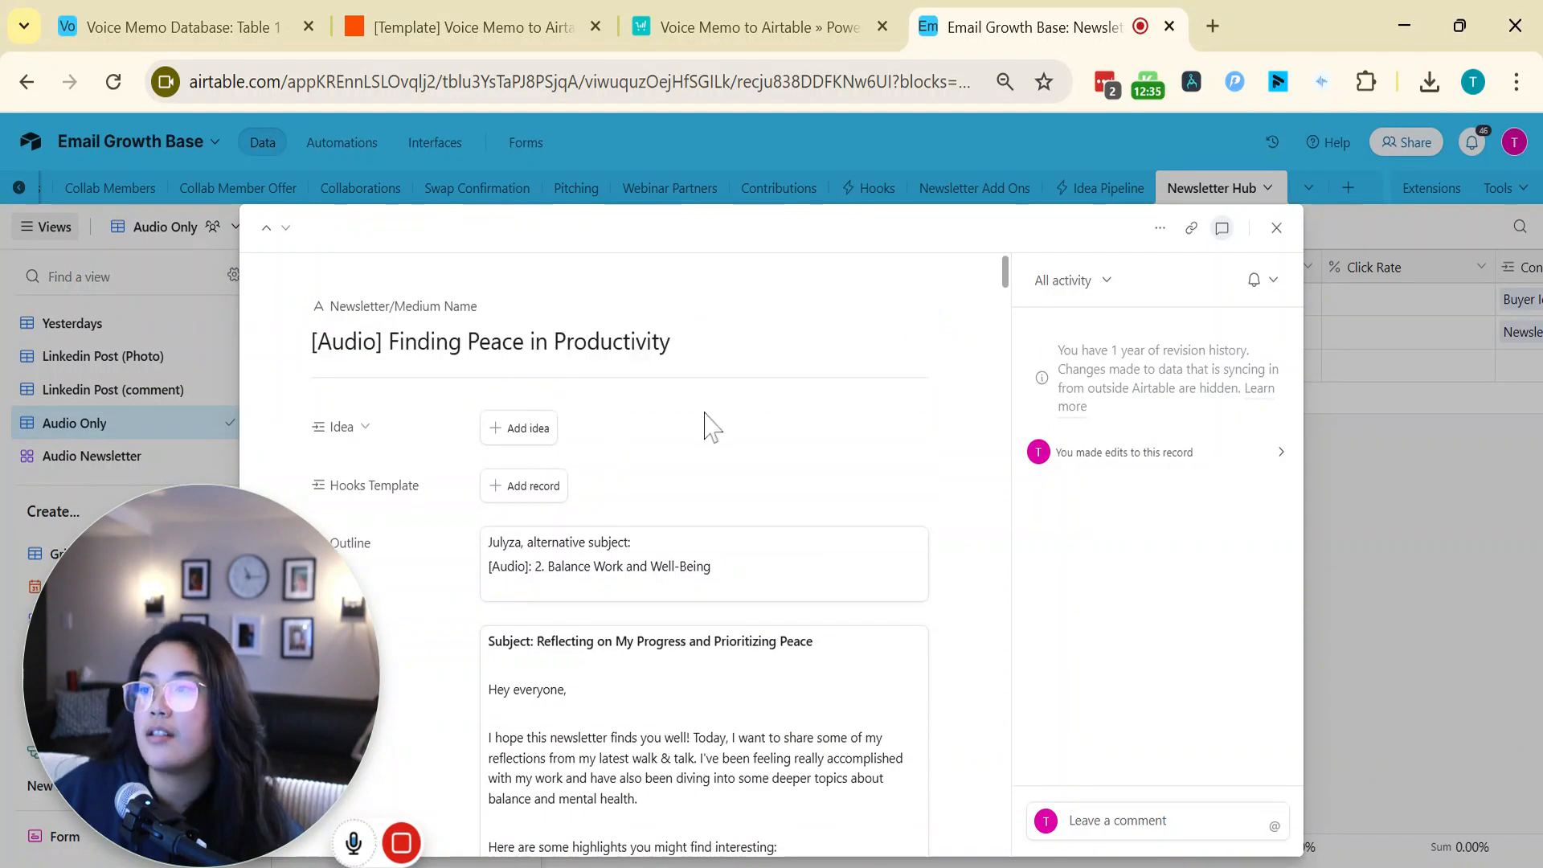
# Examine the timestamped highlights in the newsletter content, including the link on the 00:00:48 timestamp
pyautogui.scroll(-5, 708, 426)
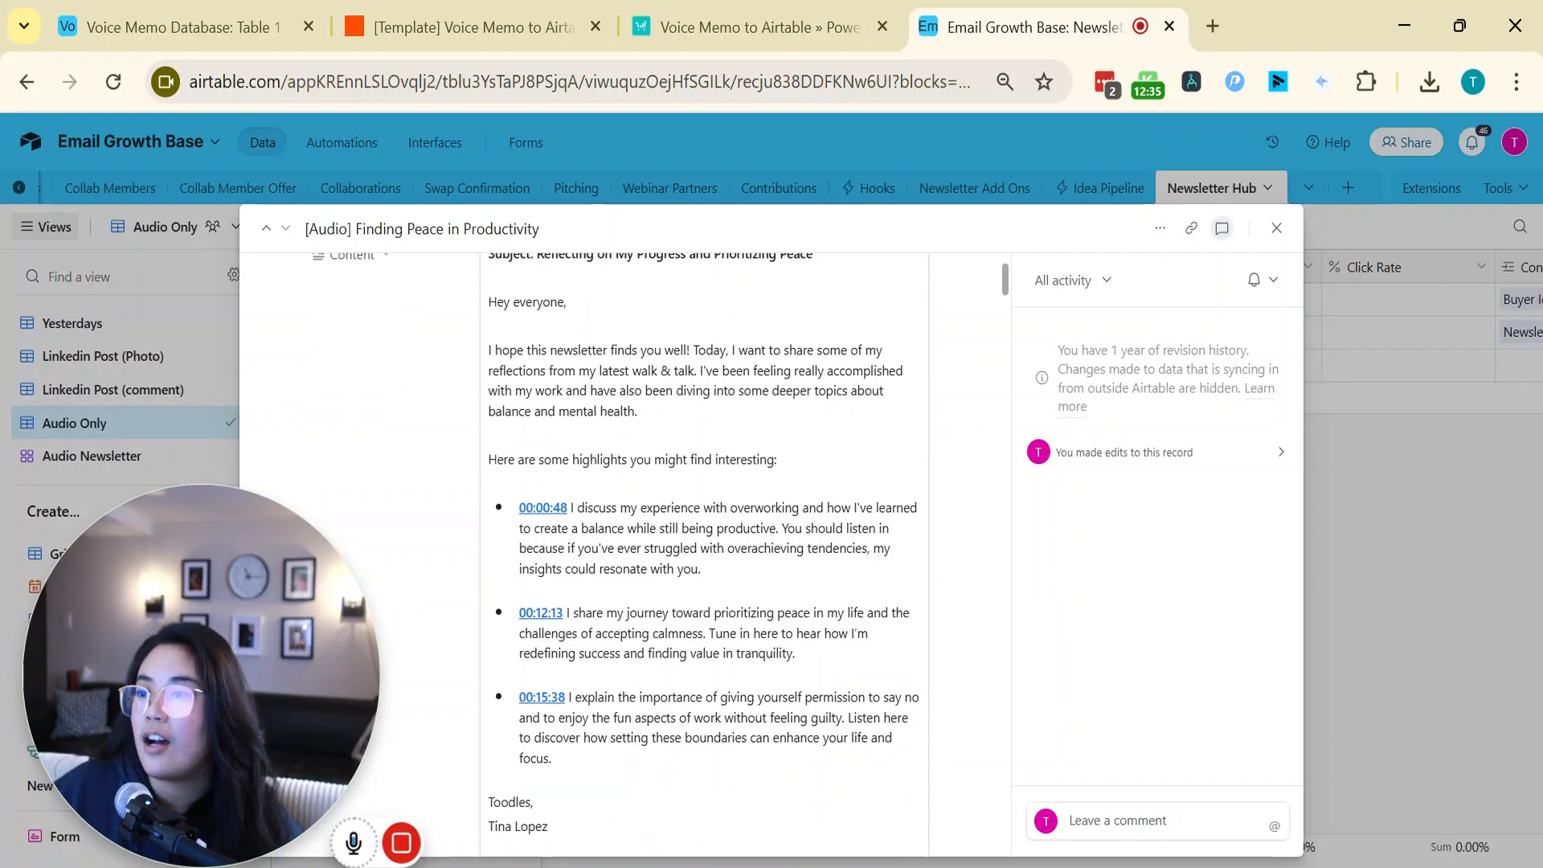
pyautogui.scroll(2, 704, 555)
pyautogui.scroll(-2, 704, 554)
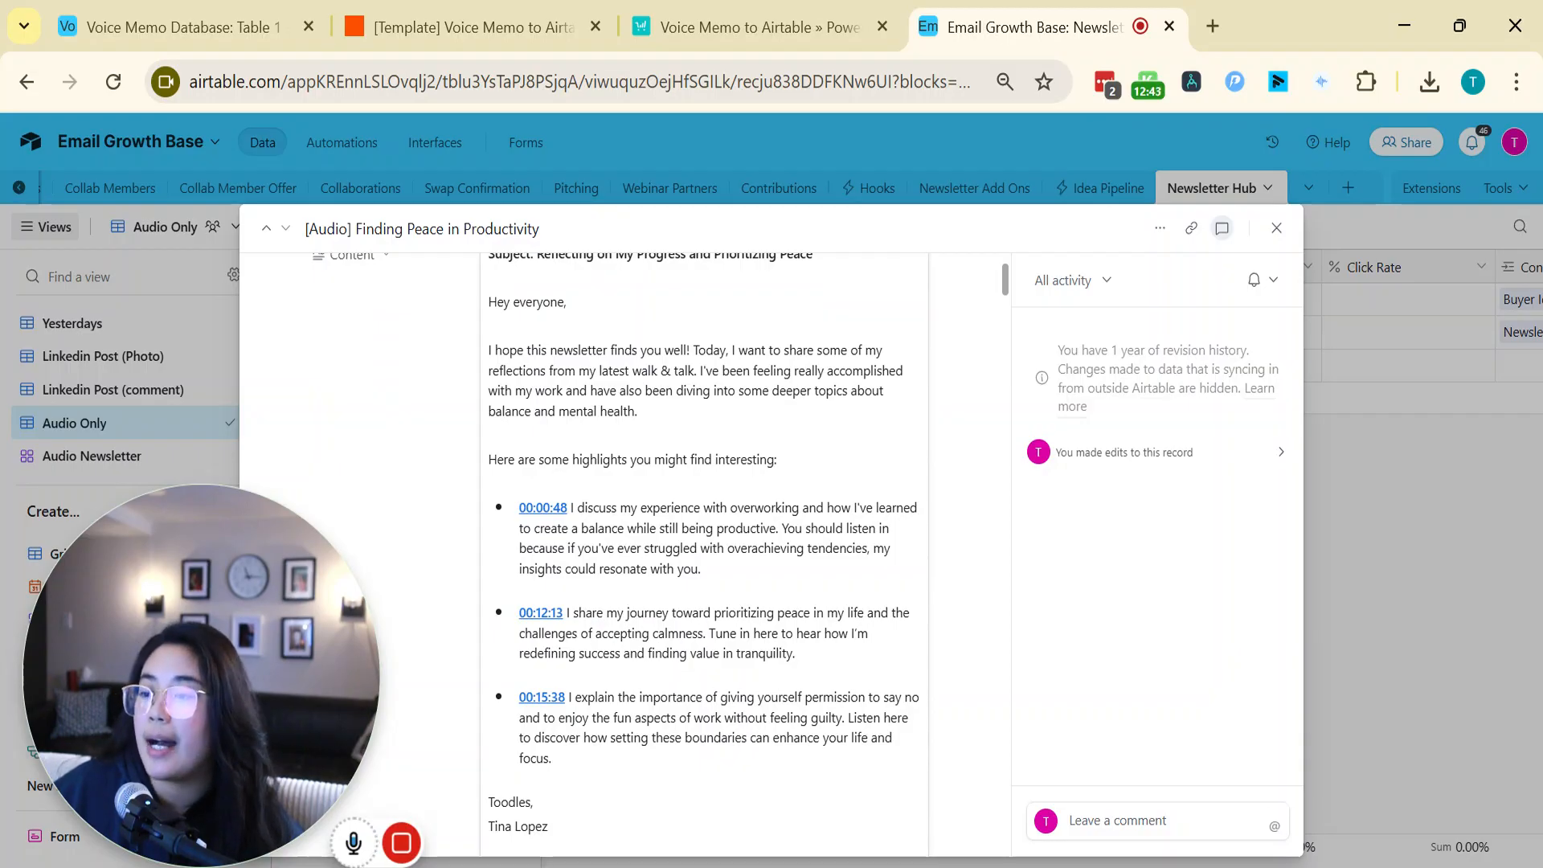
pyautogui.click(535, 508)
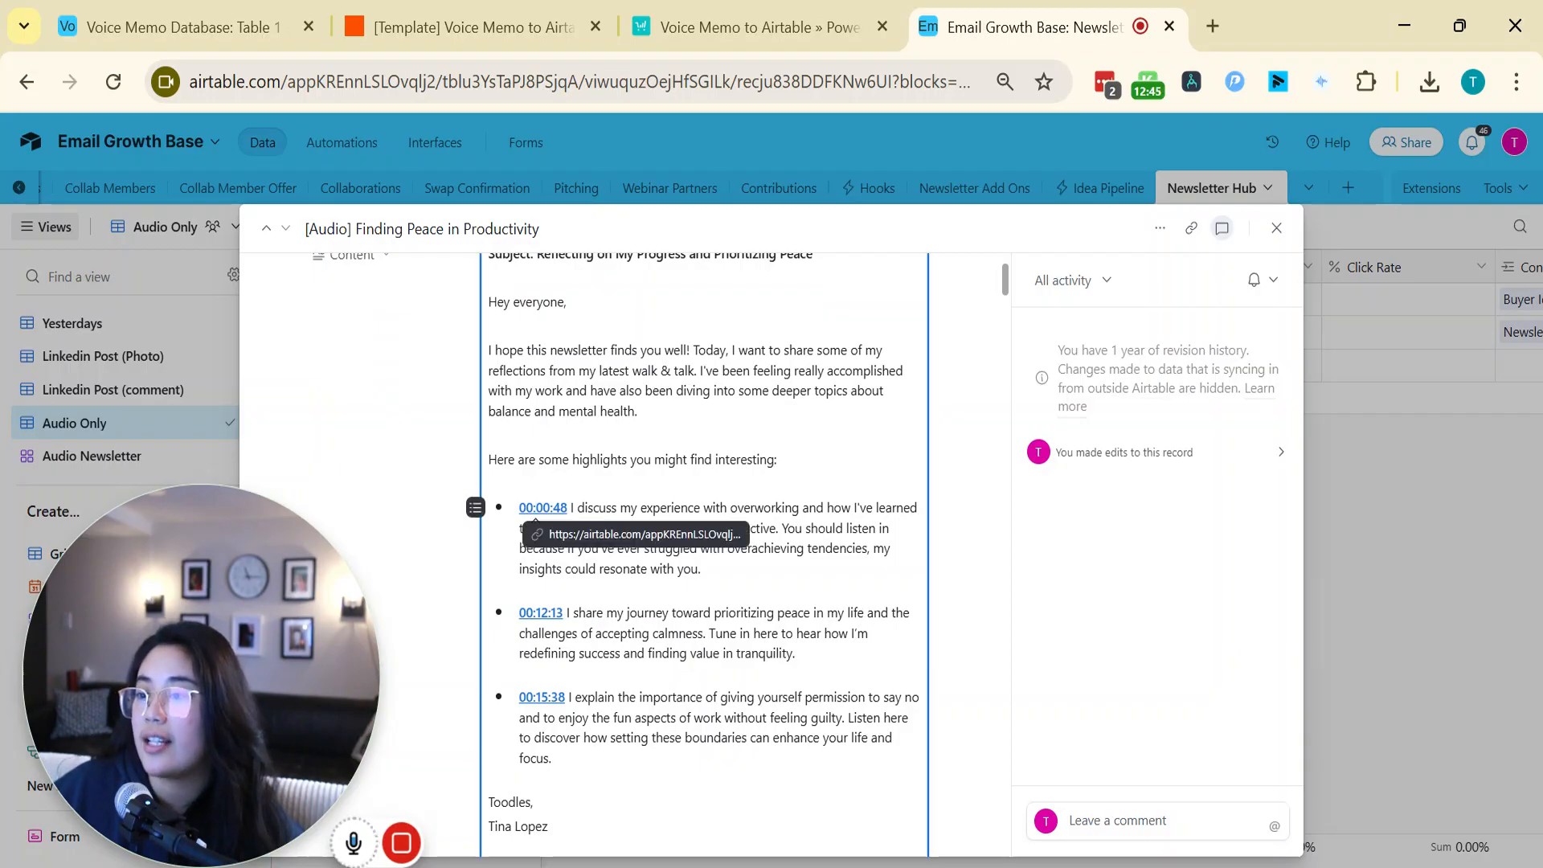
pyautogui.click(647, 612)
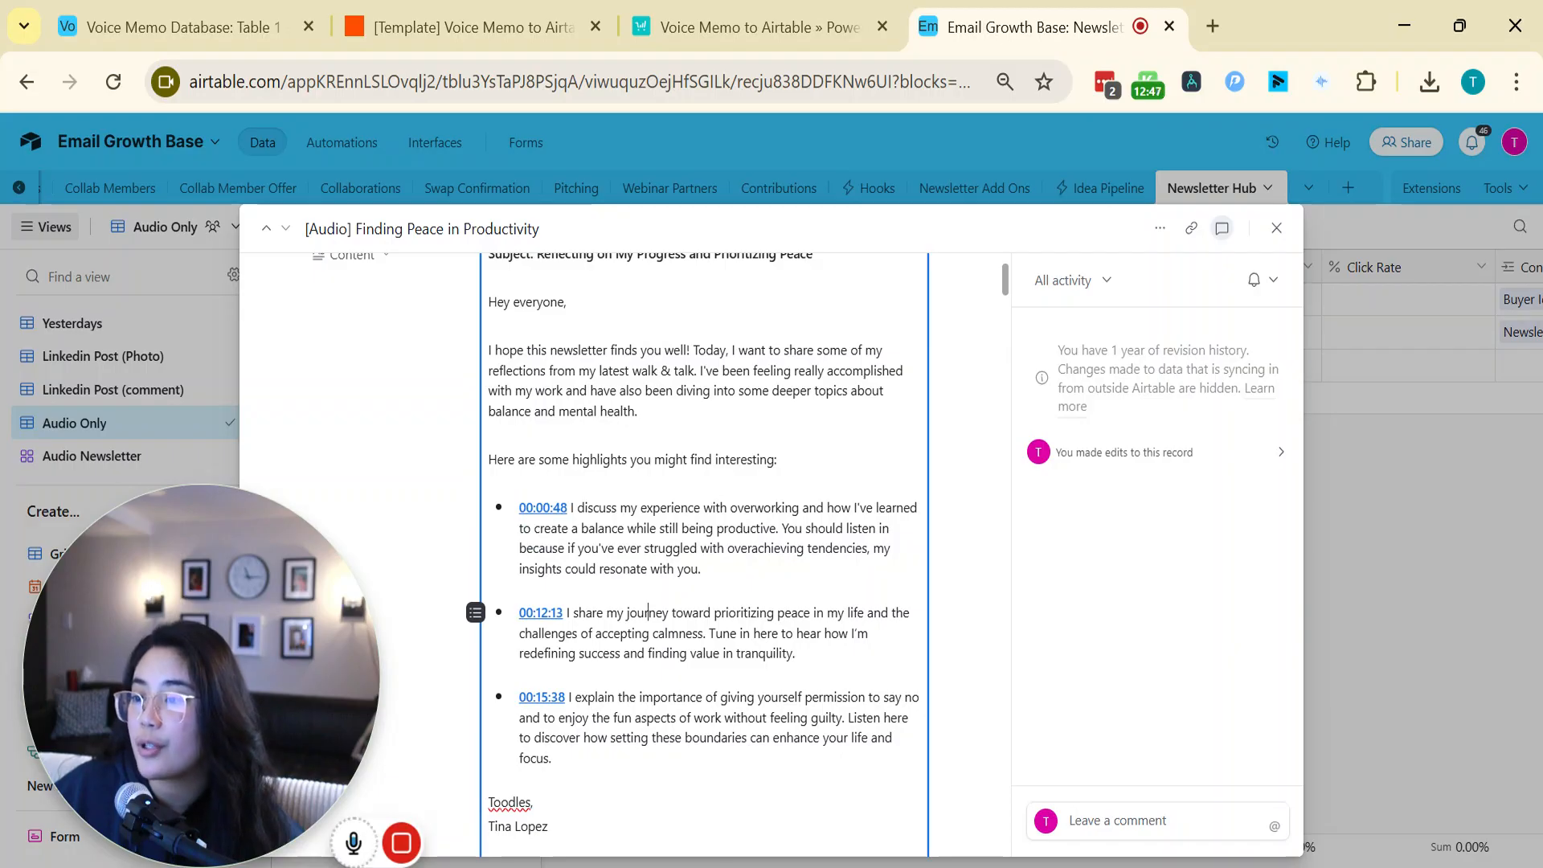
# Read through the newsletter's closing and P.S. line, and return to the timestamped highlights in its content
pyautogui.scroll(-3, 704, 555)
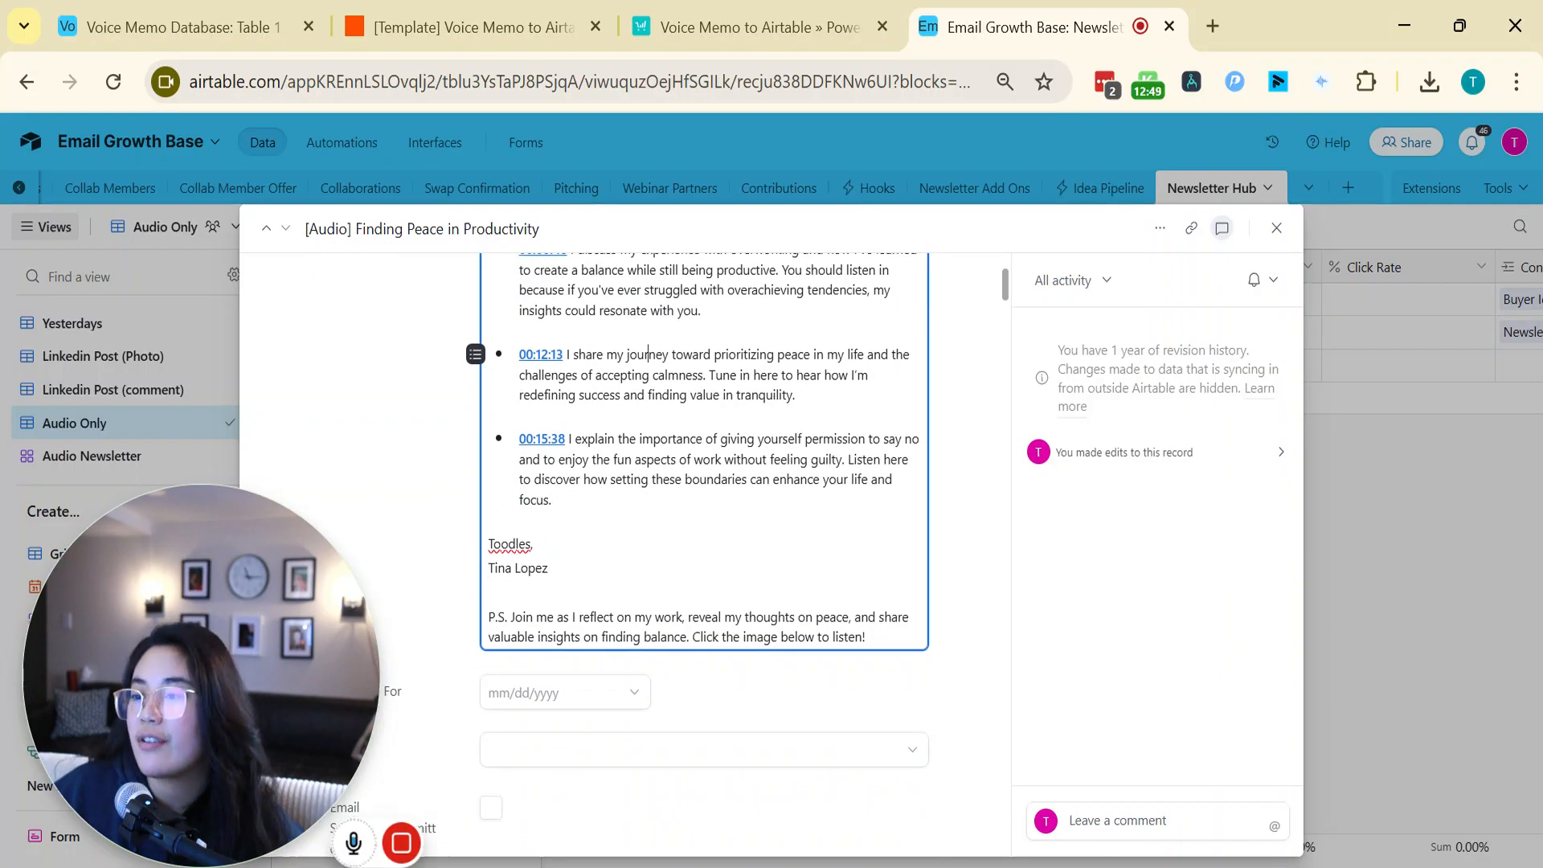
pyautogui.scroll(7, 704, 482)
pyautogui.scroll(-5, 704, 482)
pyautogui.scroll(2, 704, 555)
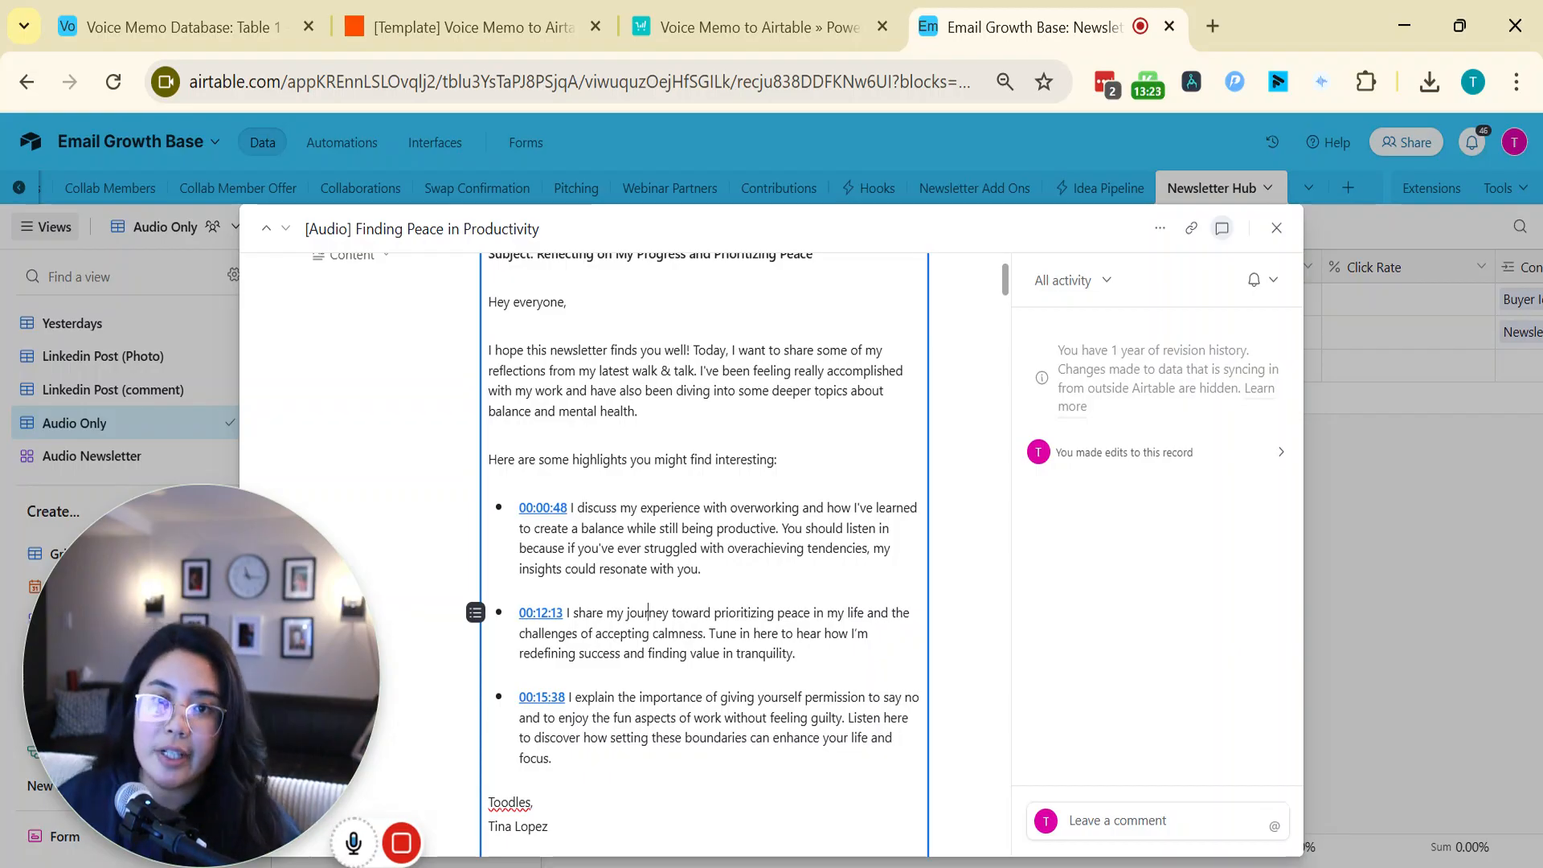
# Switch to the Voice Memo to Airtable checkout page and examine the [Pre-Sale] Audio Newsletter Automation offer
pyautogui.click(732, 12)
pyautogui.moveTo(310, 551); pyautogui.dragTo(1211, 470)
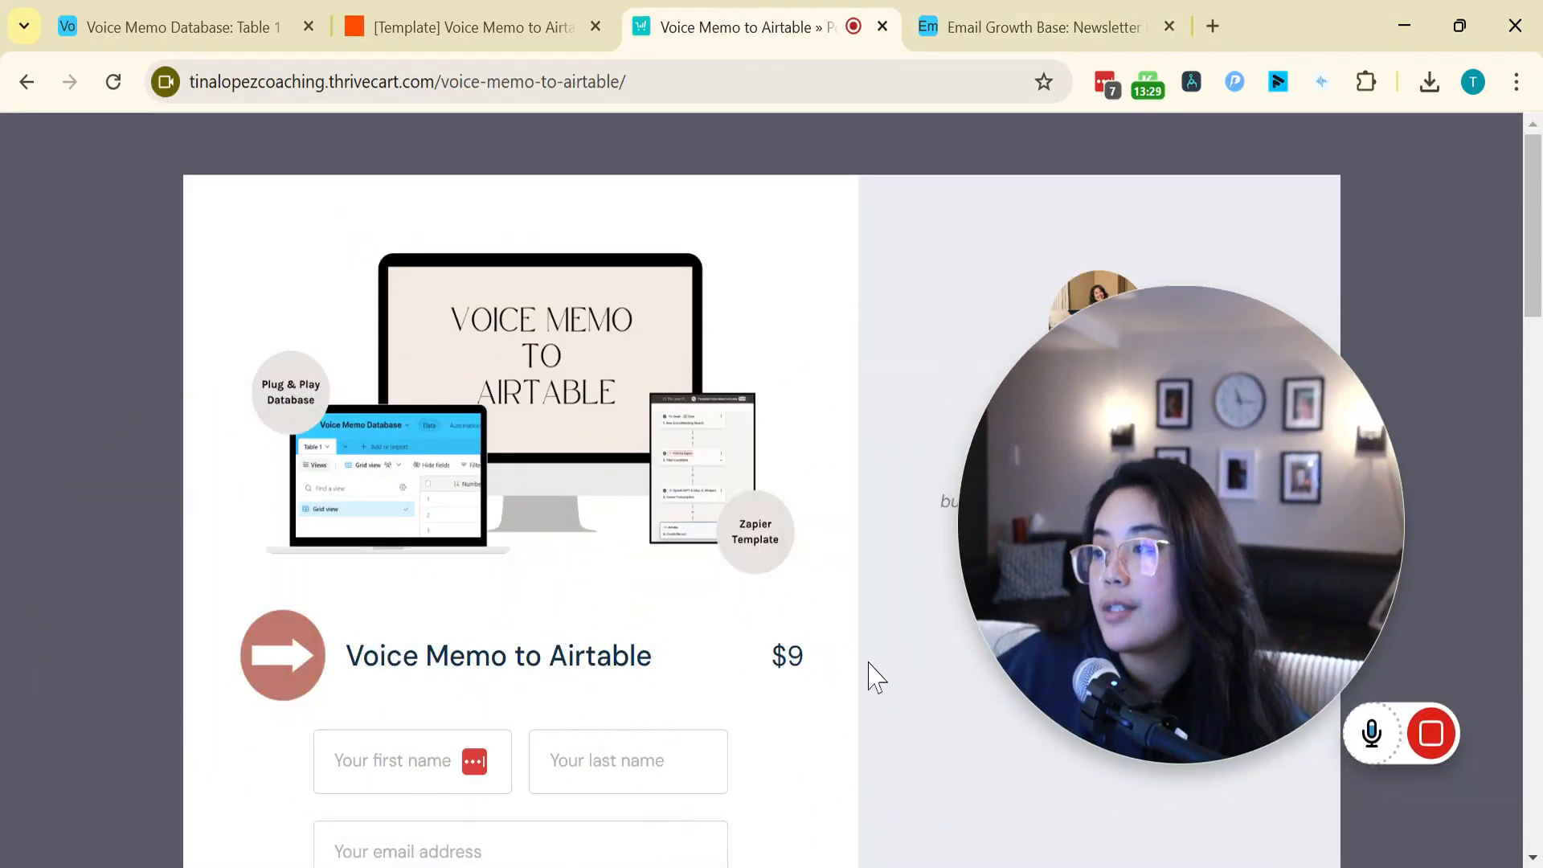
pyautogui.scroll(-10, 876, 678)
pyautogui.scroll(-1, 852, 717)
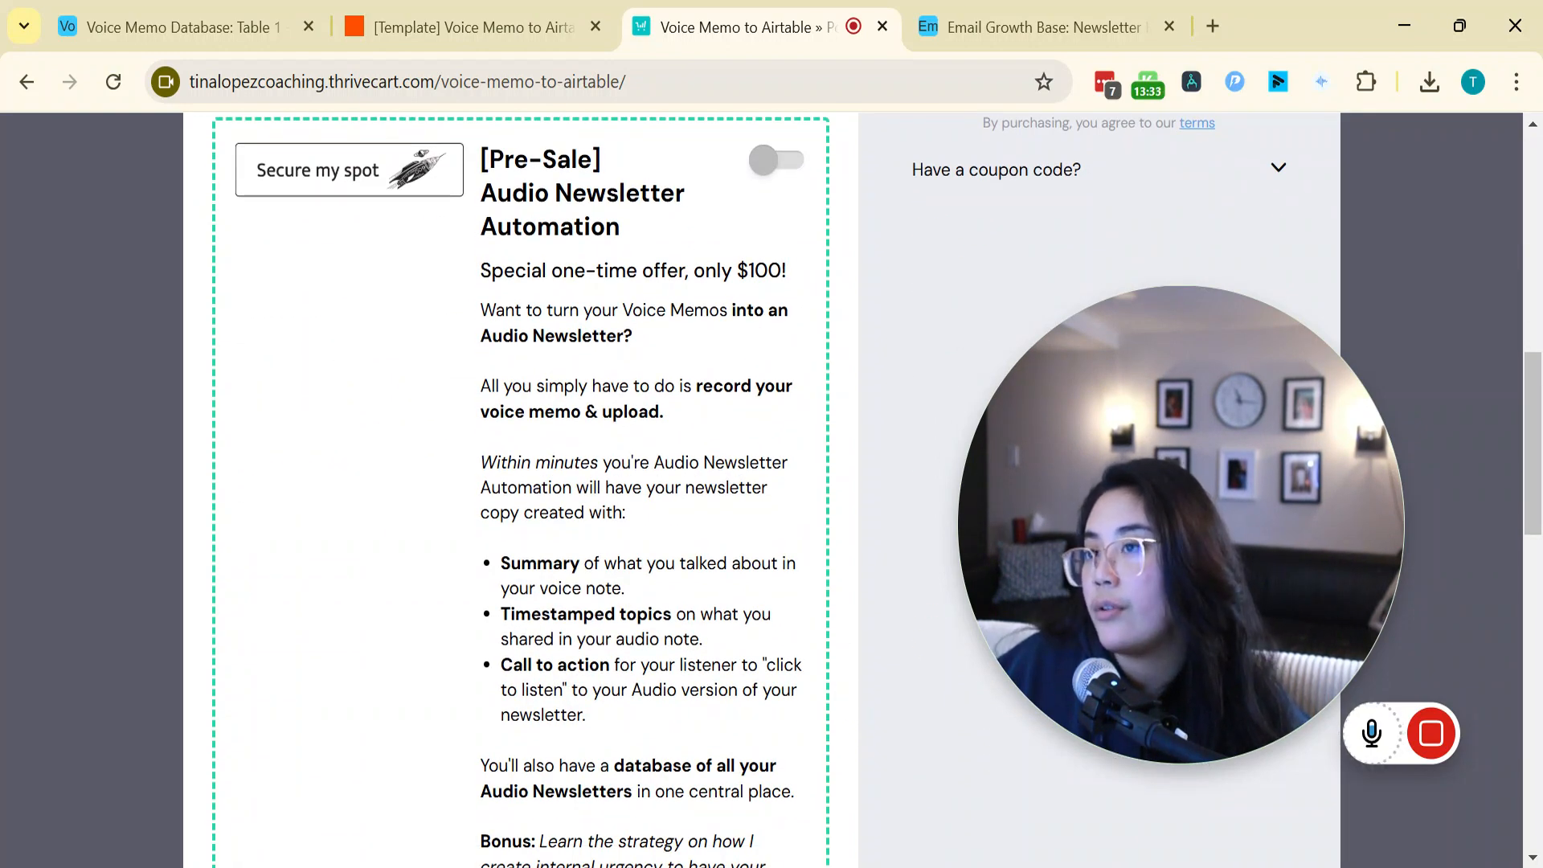
pyautogui.scroll(-6, 521, 490)
pyautogui.scroll(5, 521, 490)
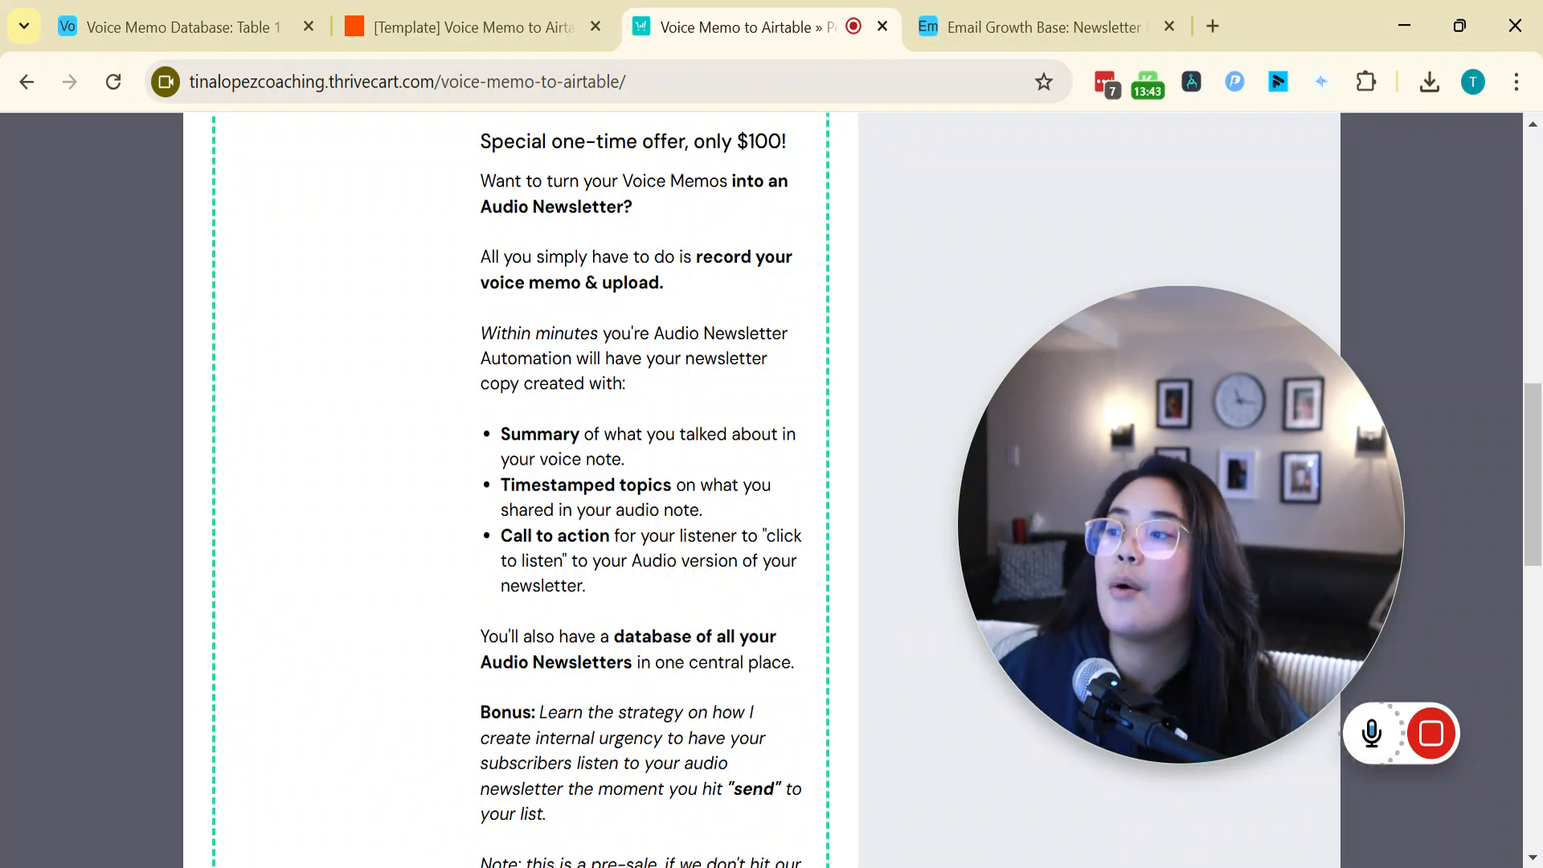
# Highlight the Bonus paragraph of the pre-sale offer while reading it, clear the selection, and return to the offer's heading
pyautogui.scroll(-2, 535, 555)
pyautogui.moveTo(482, 579); pyautogui.dragTo(613, 697)
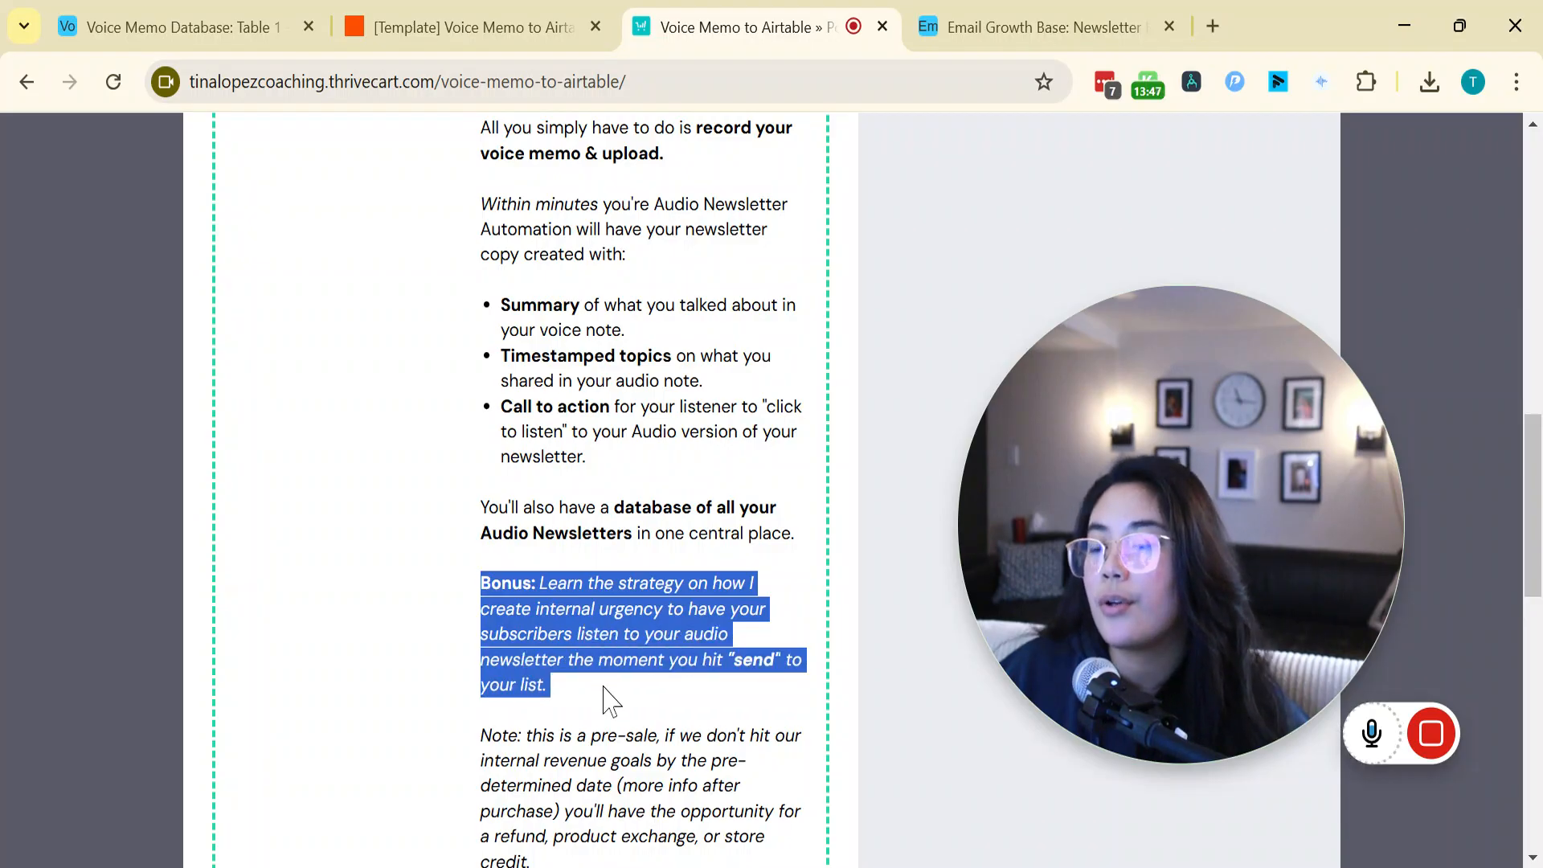
pyautogui.click(619, 705)
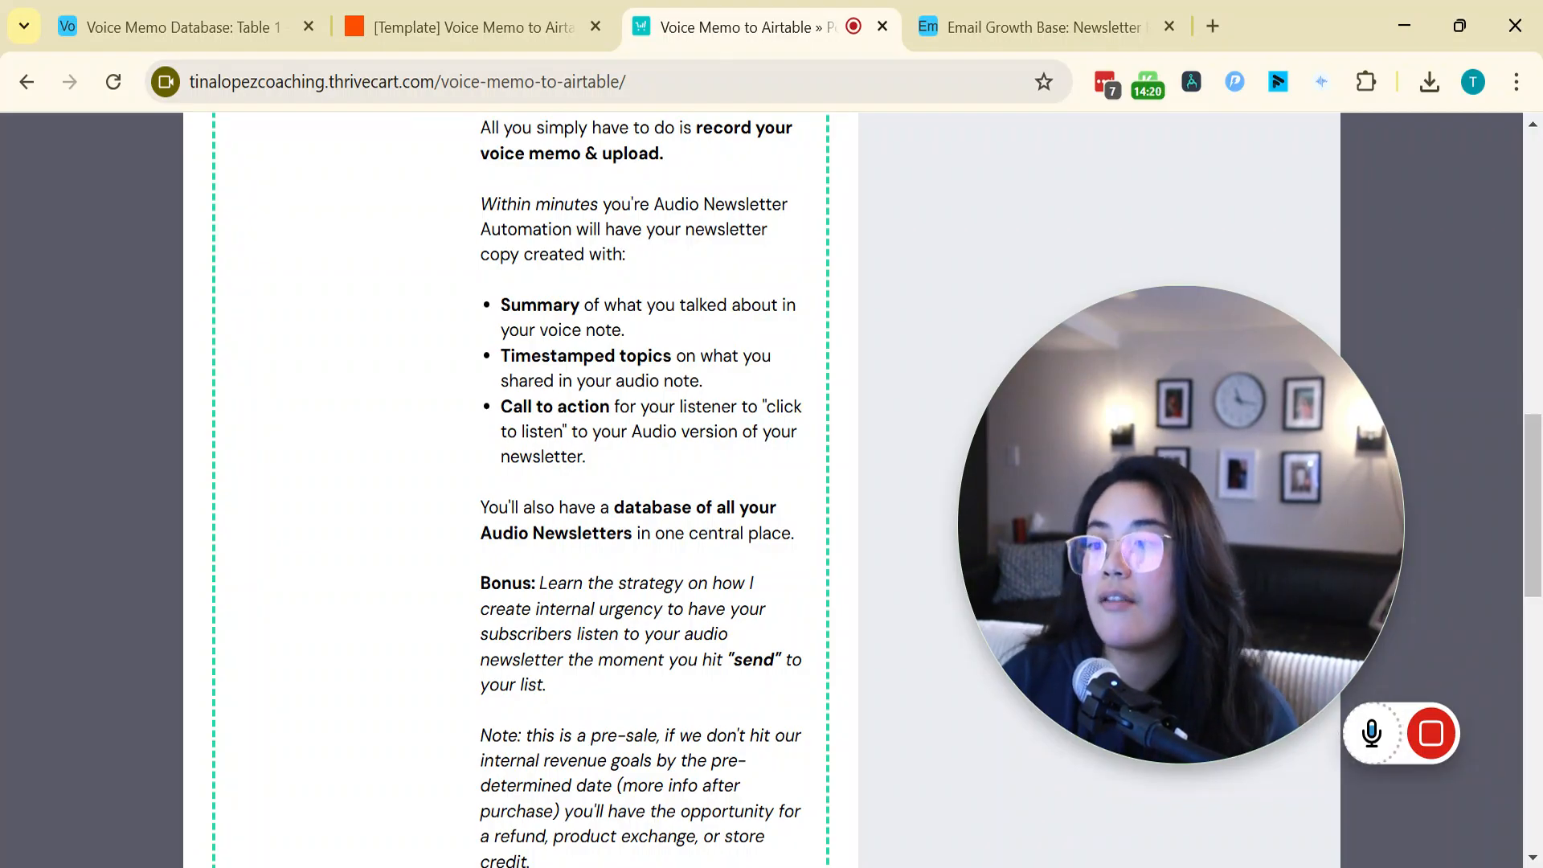
pyautogui.scroll(5, 625, 697)
pyautogui.scroll(-3, 627, 697)
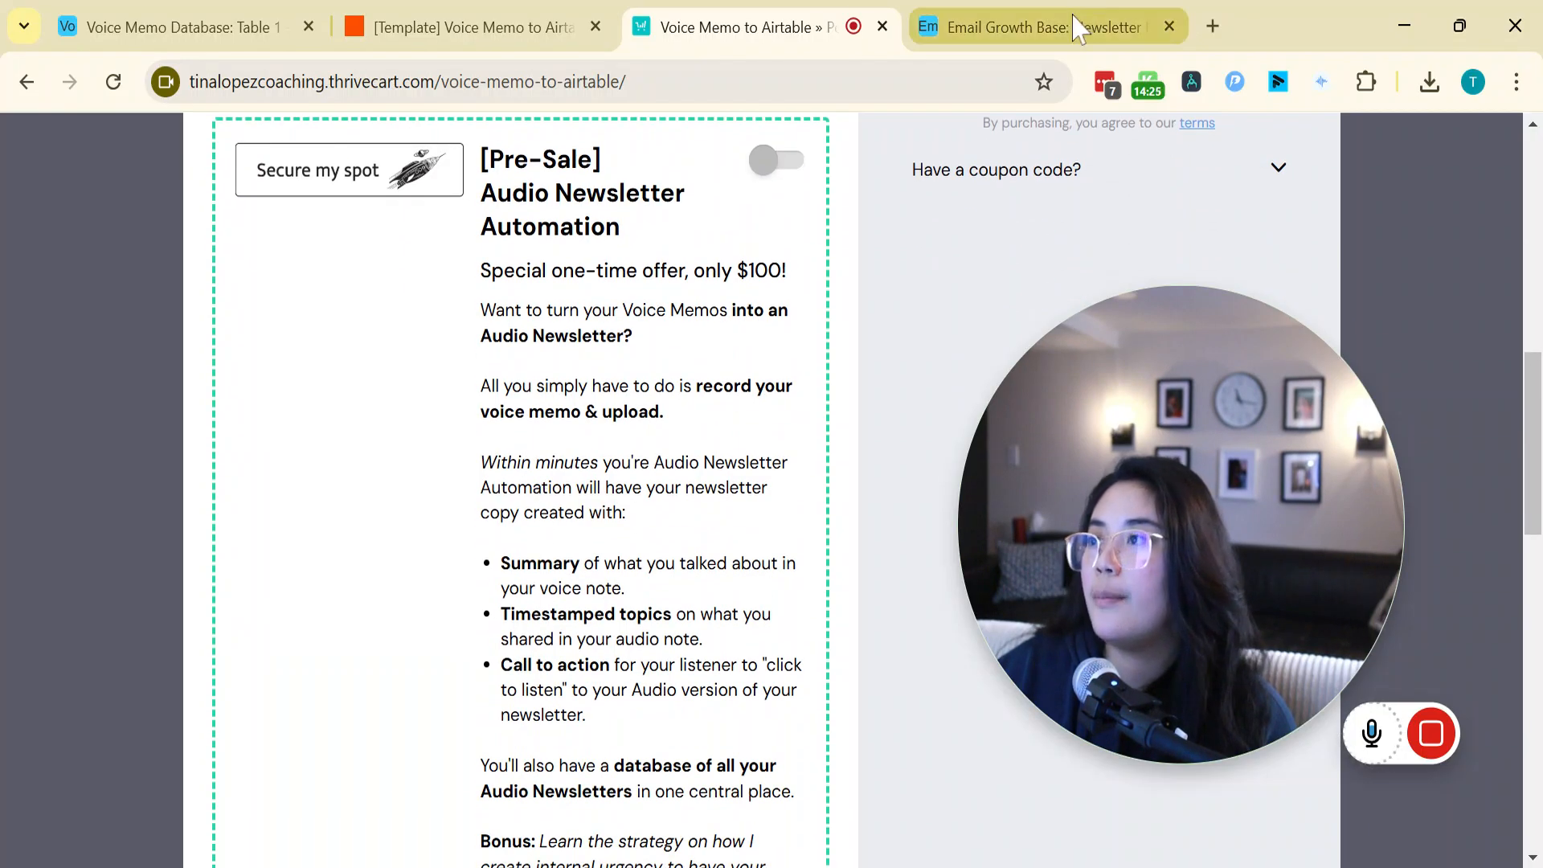
# Return to the "[Audio] Finding Peace in Productivity" record in the Email Growth Base and review its newsletter content from highlights to P.S
pyautogui.click(1077, 28)
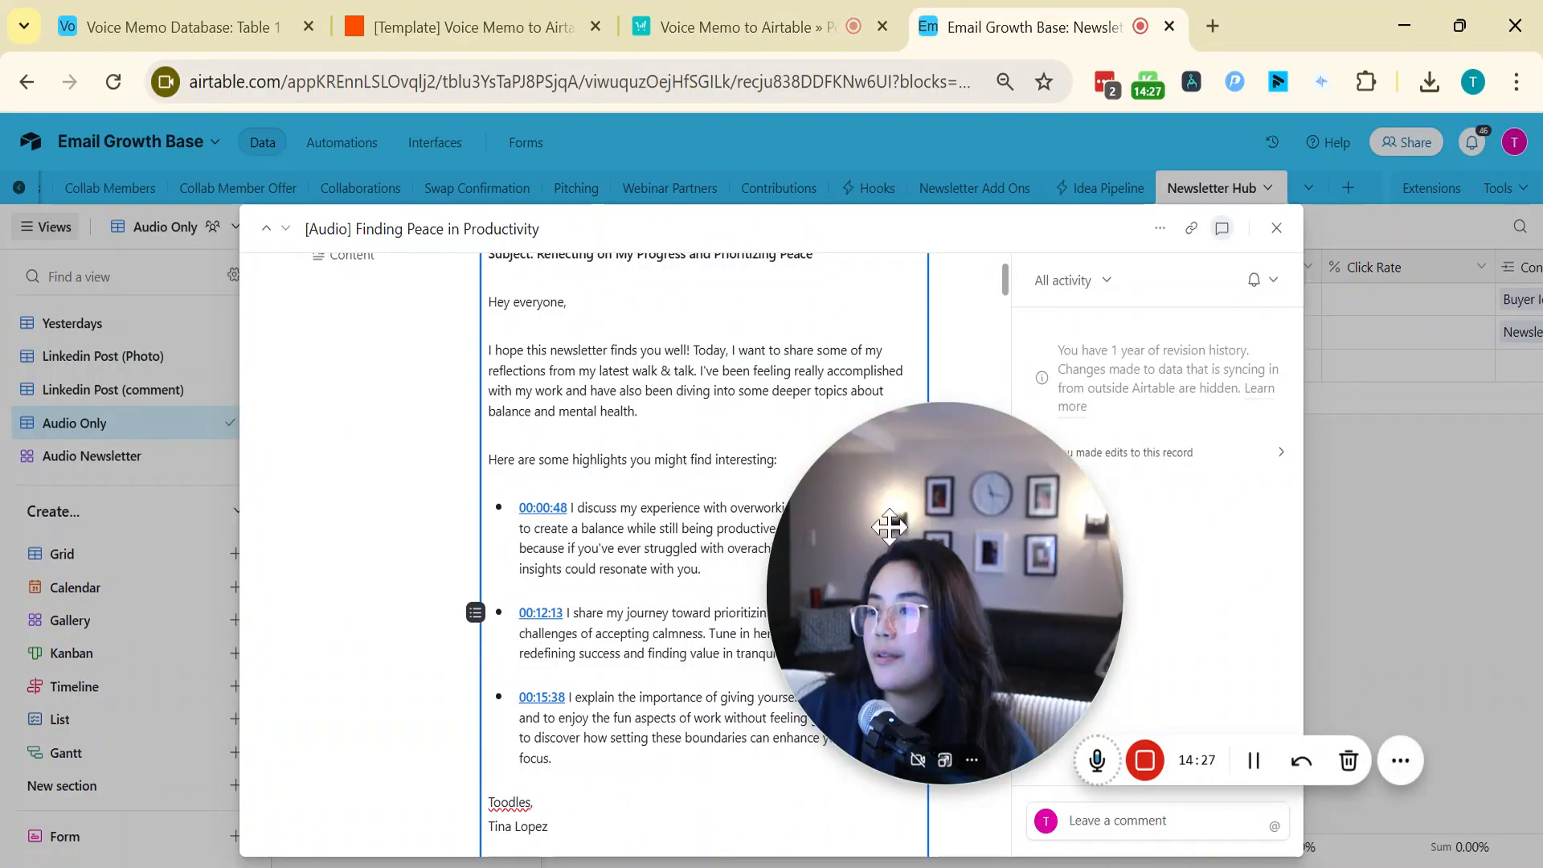
pyautogui.moveTo(890, 527); pyautogui.dragTo(1093, 522)
pyautogui.scroll(5, 769, 531)
pyautogui.scroll(-4, 768, 530)
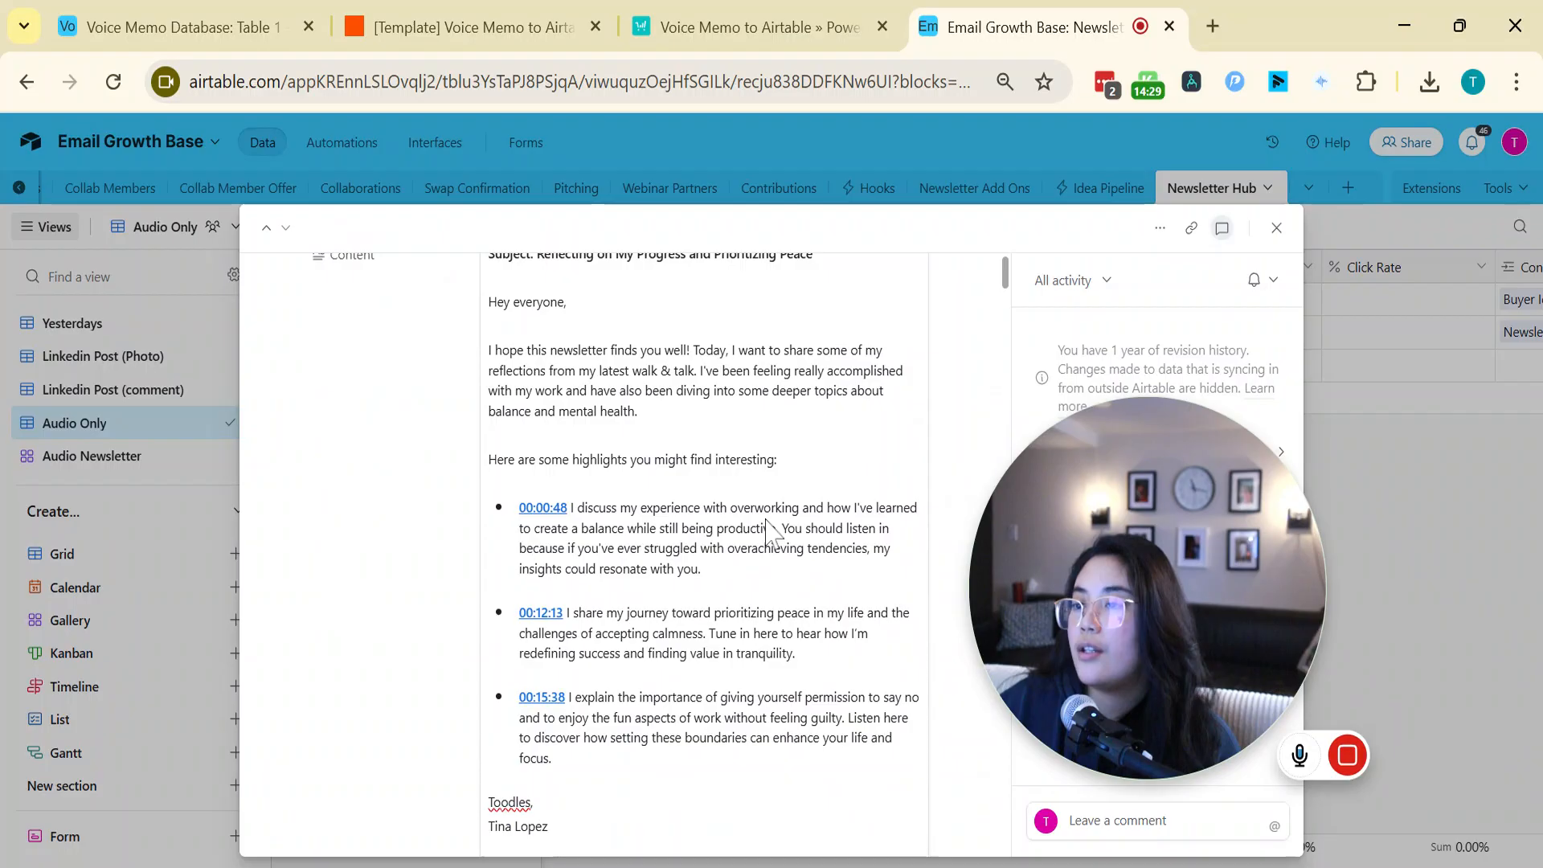
pyautogui.scroll(-5, 768, 530)
pyautogui.scroll(4, 768, 531)
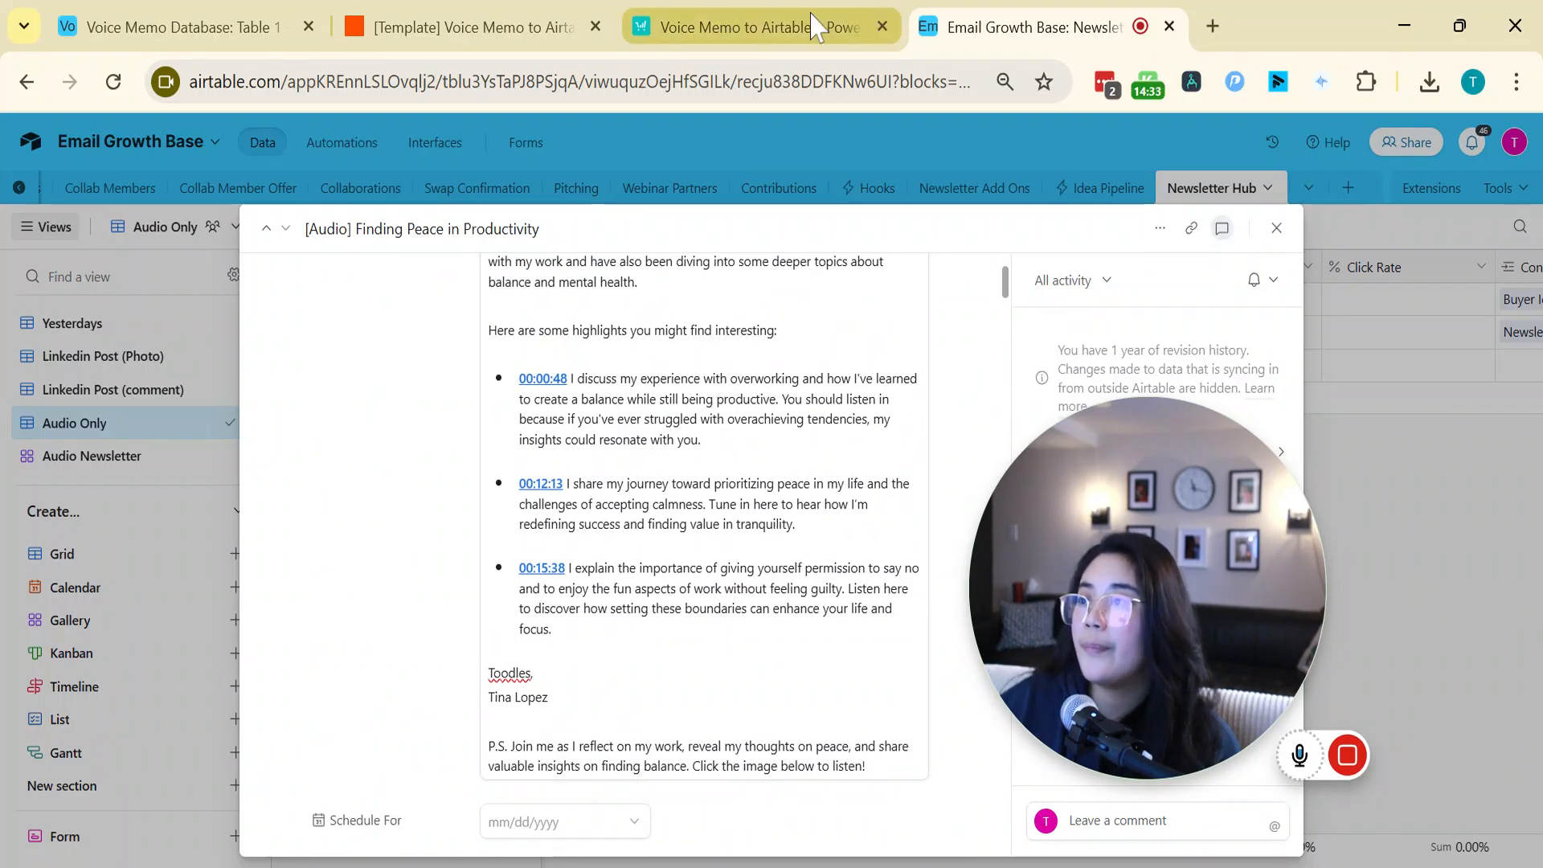
# Go back to the Voice Memo to Airtable checkout page and show the product overview at its beginning
pyautogui.click(747, 27)
pyautogui.scroll(6, 756, 522)
pyautogui.scroll(5, 750, 512)
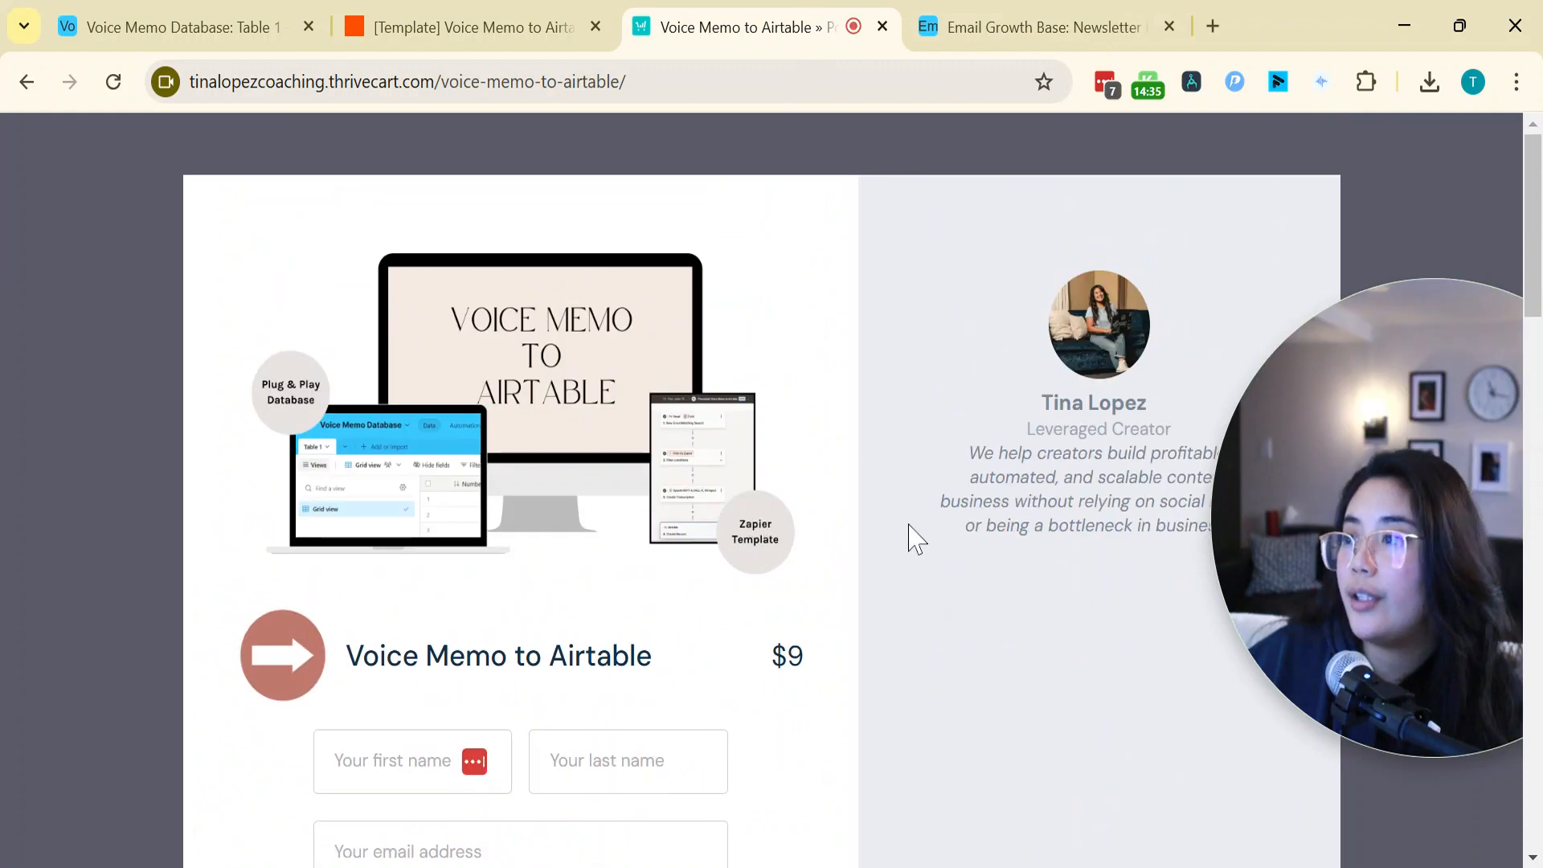
pyautogui.moveTo(1340, 557); pyautogui.dragTo(984, 639)
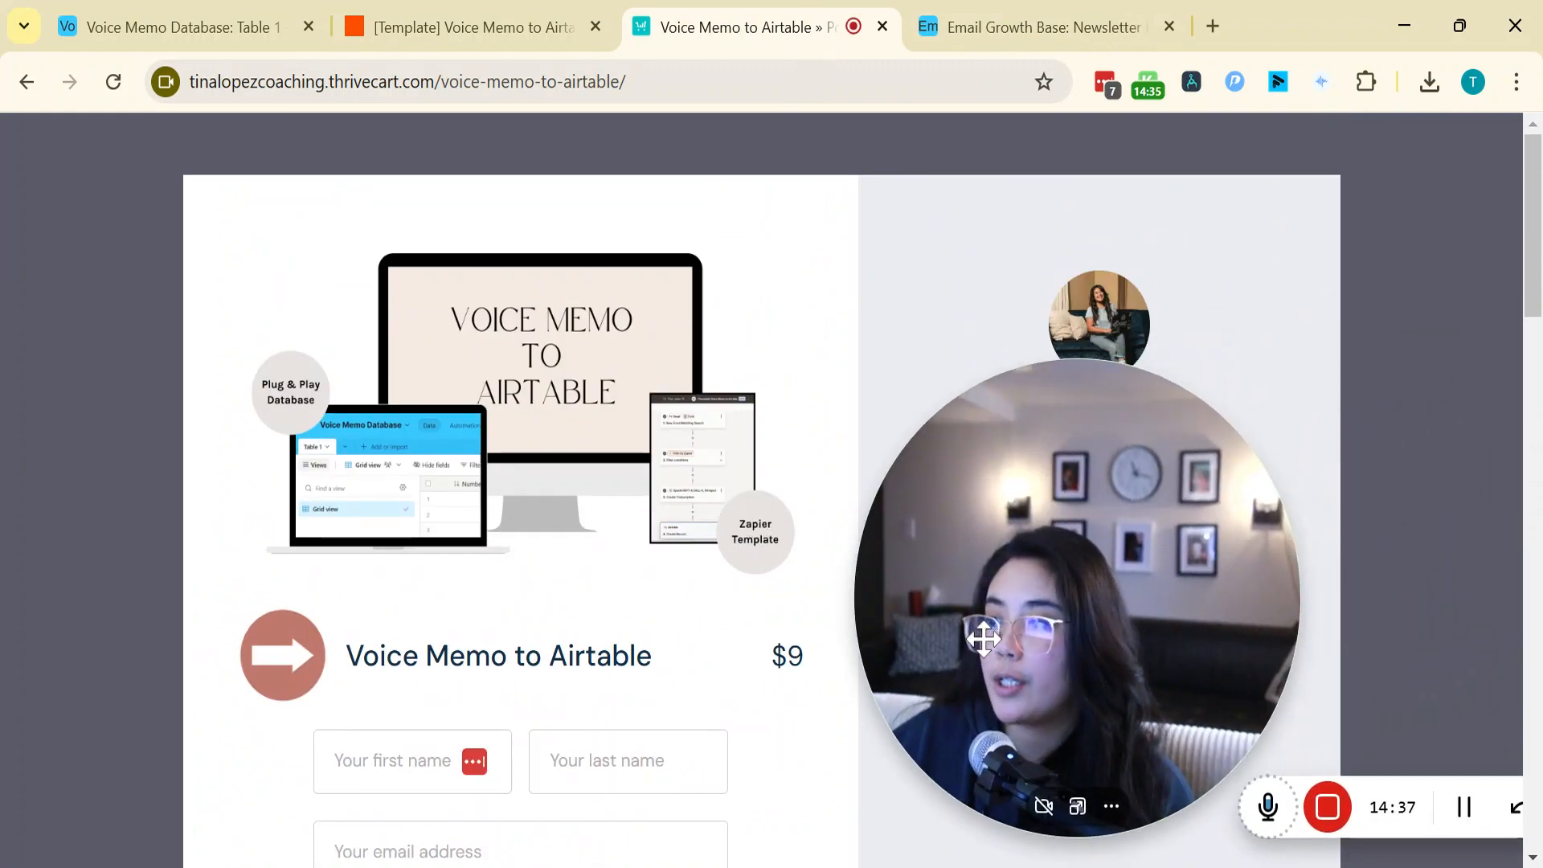
pyautogui.moveTo(1095, 589); pyautogui.dragTo(1009, 624)
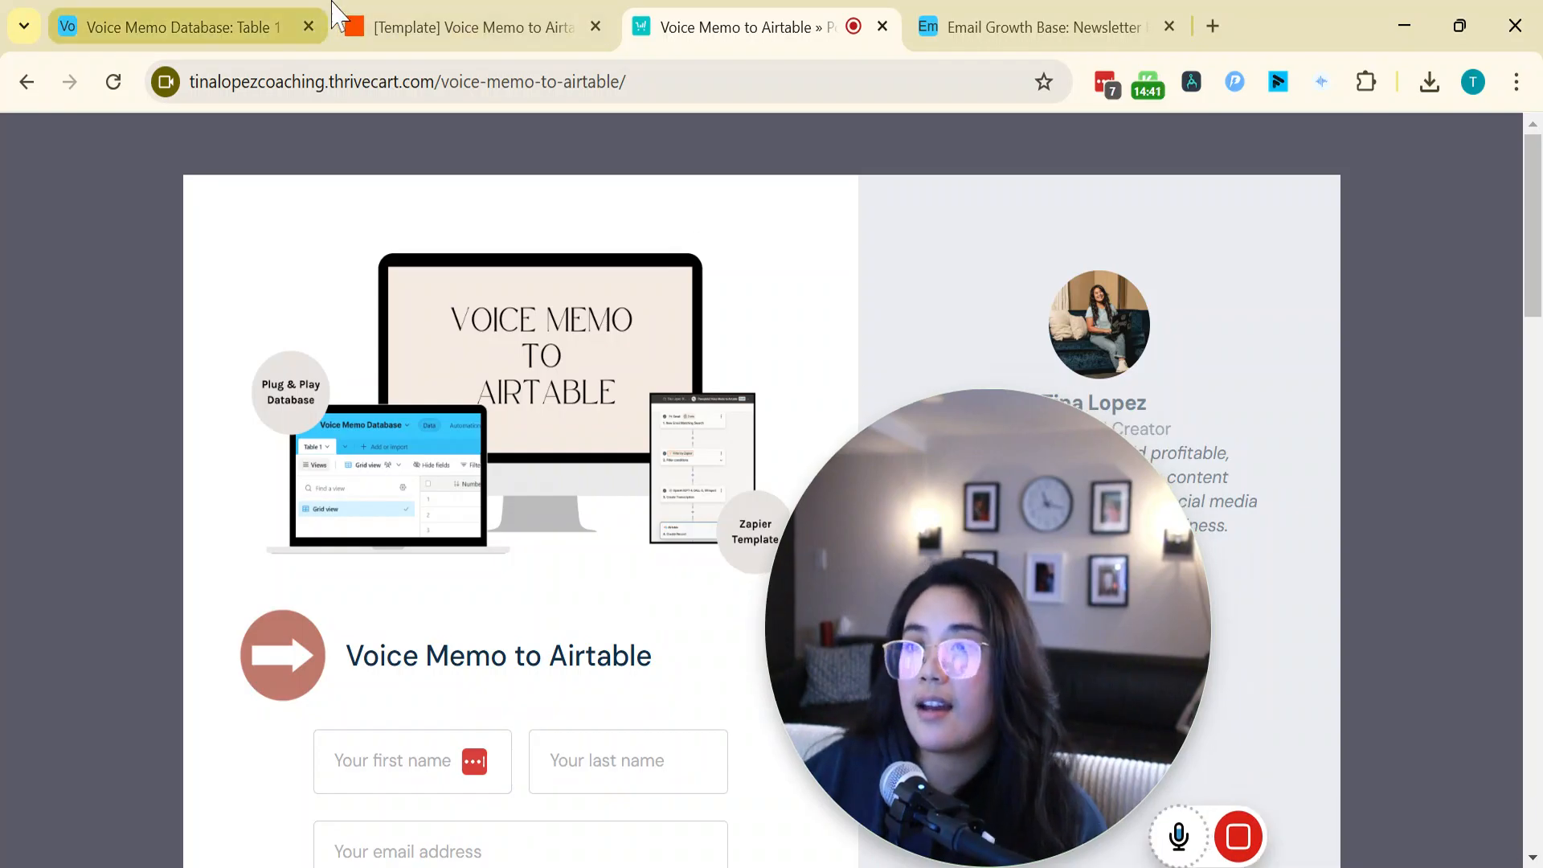
pyautogui.moveTo(1027, 493)
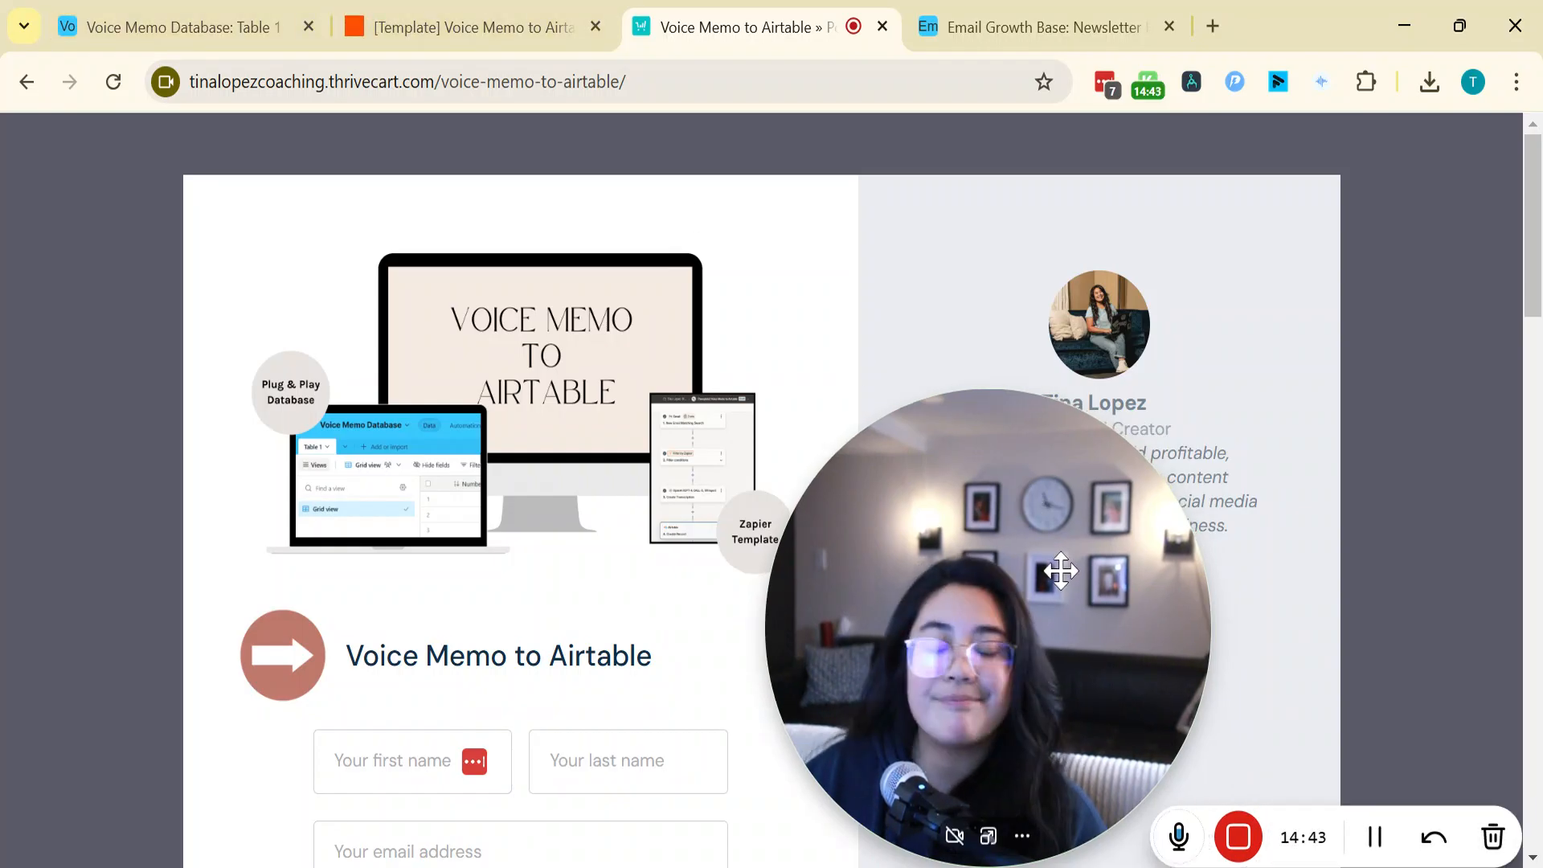